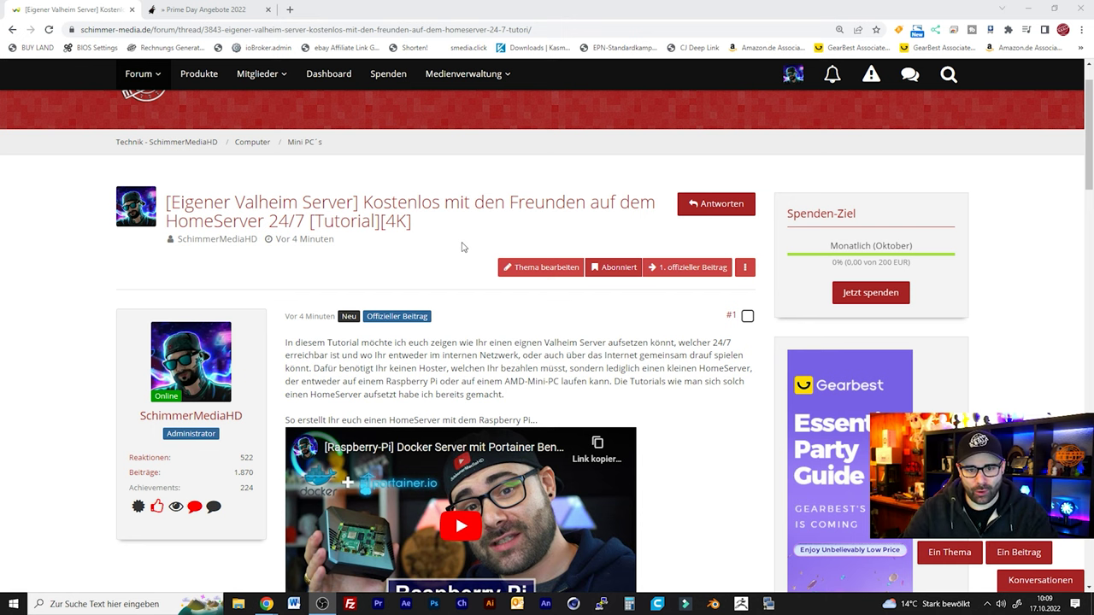
# - Skim the Valheim tutorial forum post, then switch to the Prime Day Angebote 2022 deals page
pyautogui.scroll(-1, 443, 268)
pyautogui.scroll(-1, 449, 265)
pyautogui.scroll(-6, 456, 263)
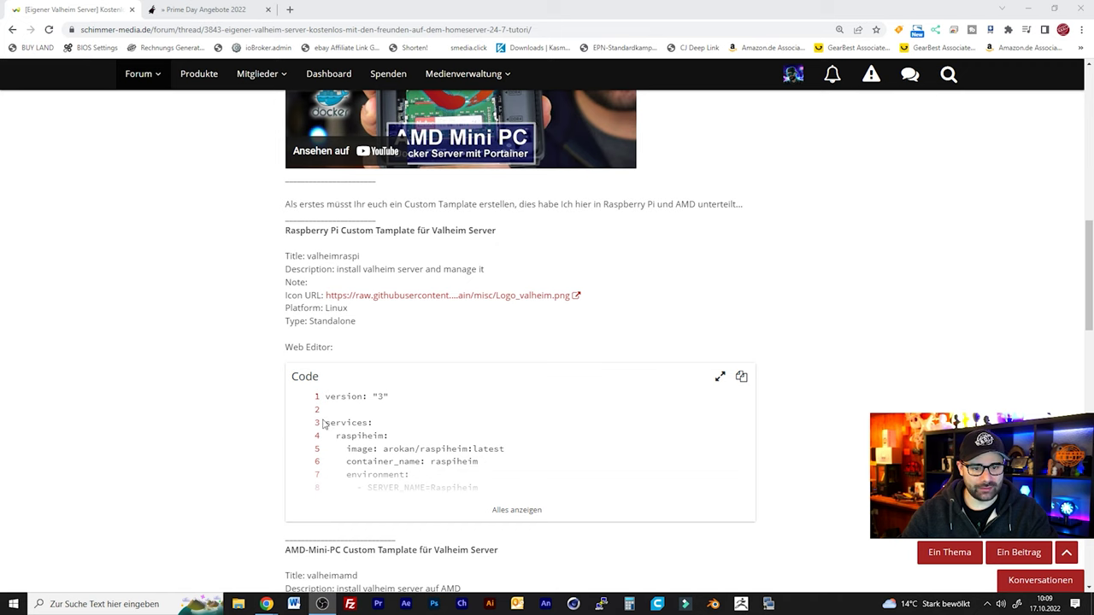
pyautogui.scroll(8, 364, 453)
pyautogui.scroll(-2, 487, 243)
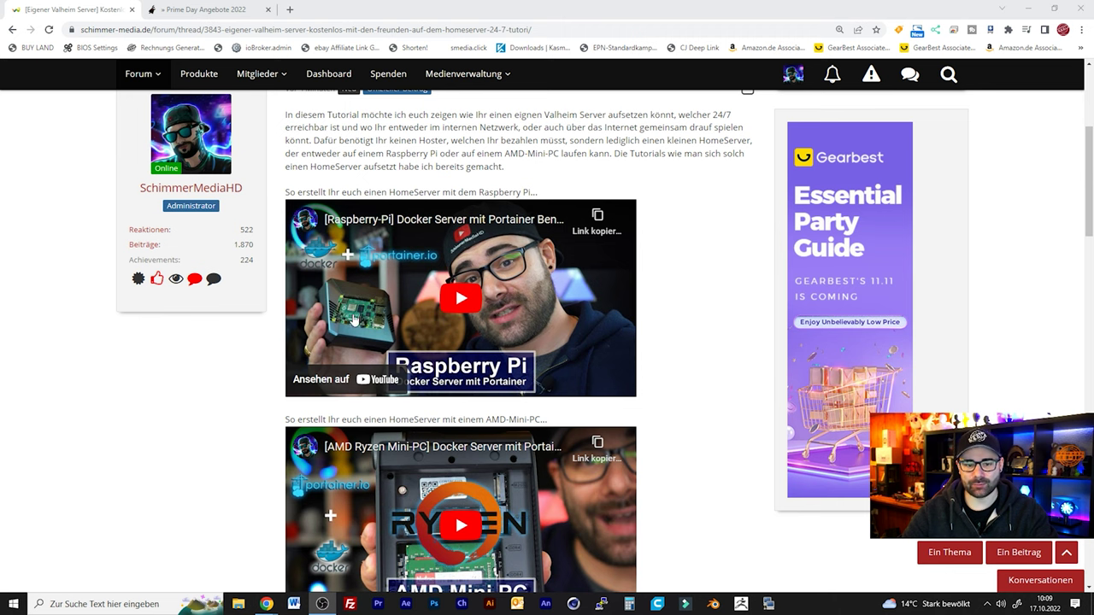
pyautogui.scroll(-1, 370, 318)
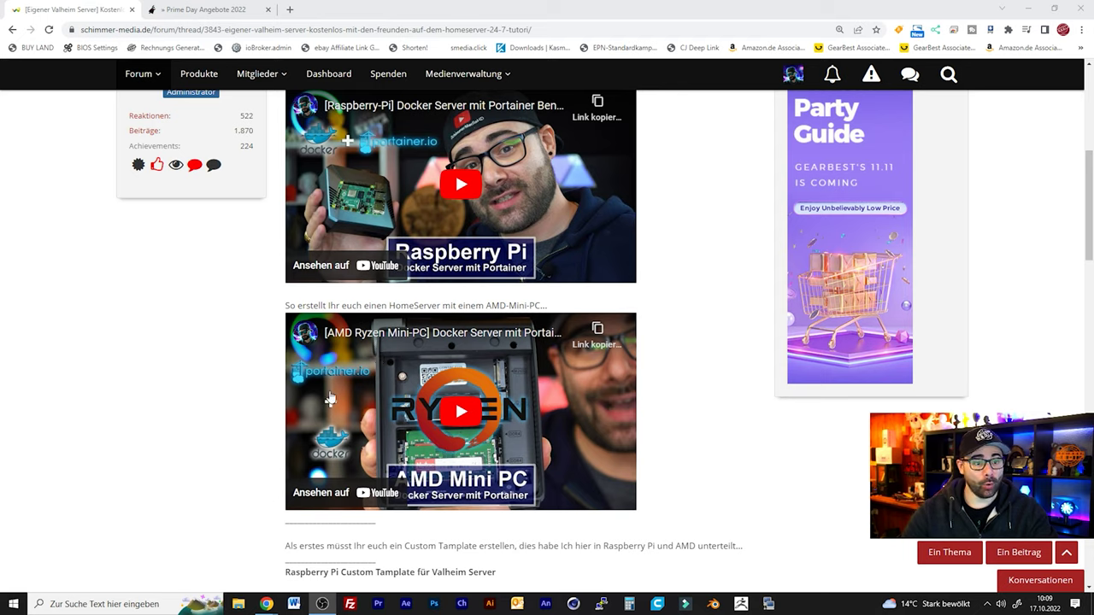
pyautogui.scroll(1, 460, 383)
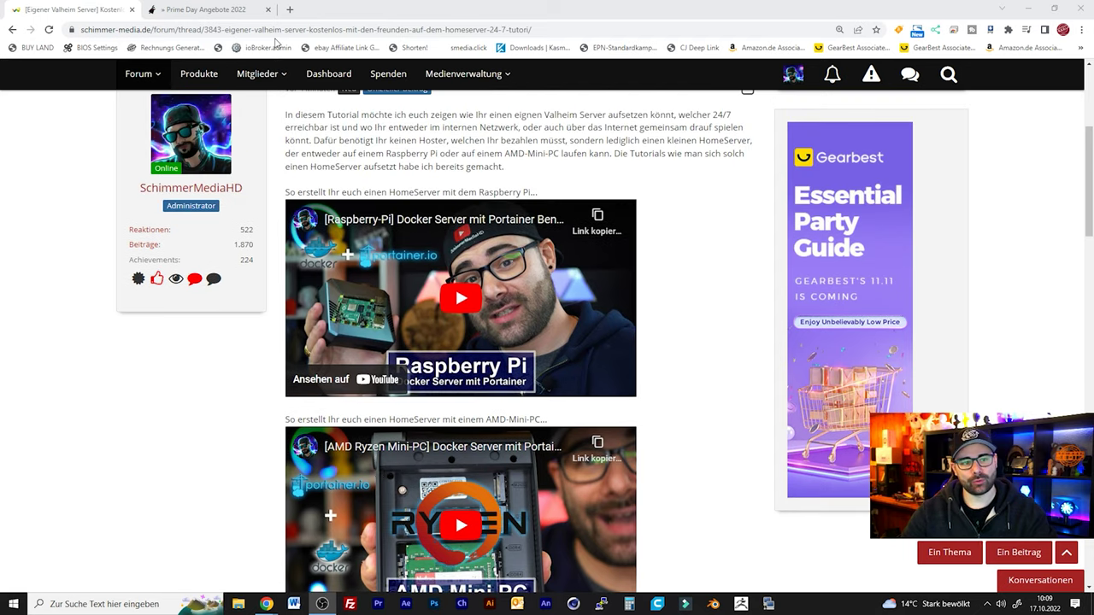
pyautogui.click(223, 11)
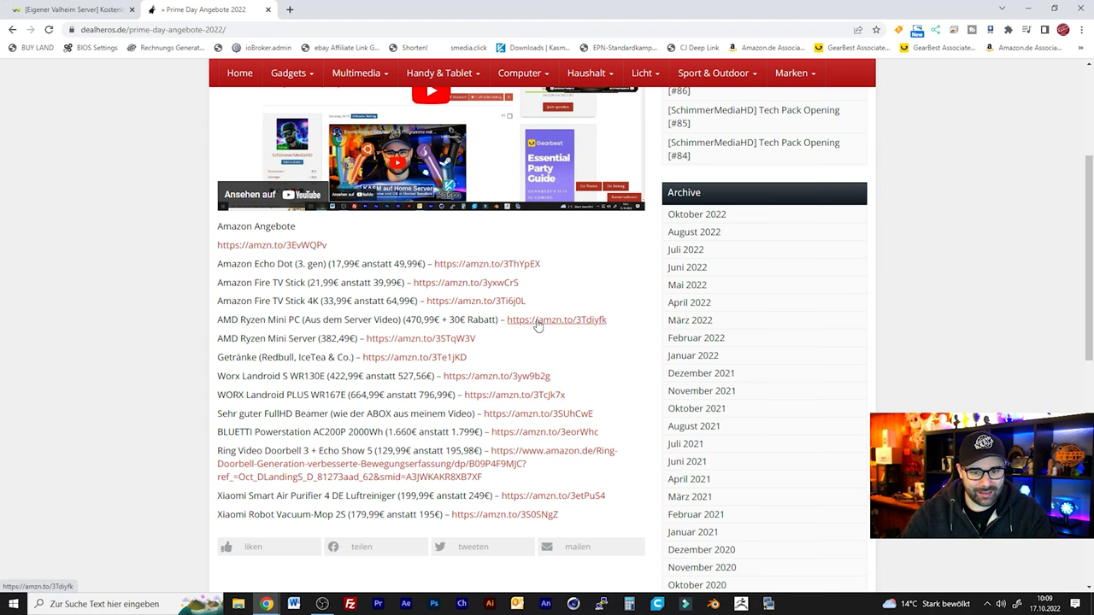
# - Open the Amazon offers for the AMD Ryzen Mini Gaming PC and the MINISFORUM UM350 (372,92 €)
pyautogui.click(530, 320)
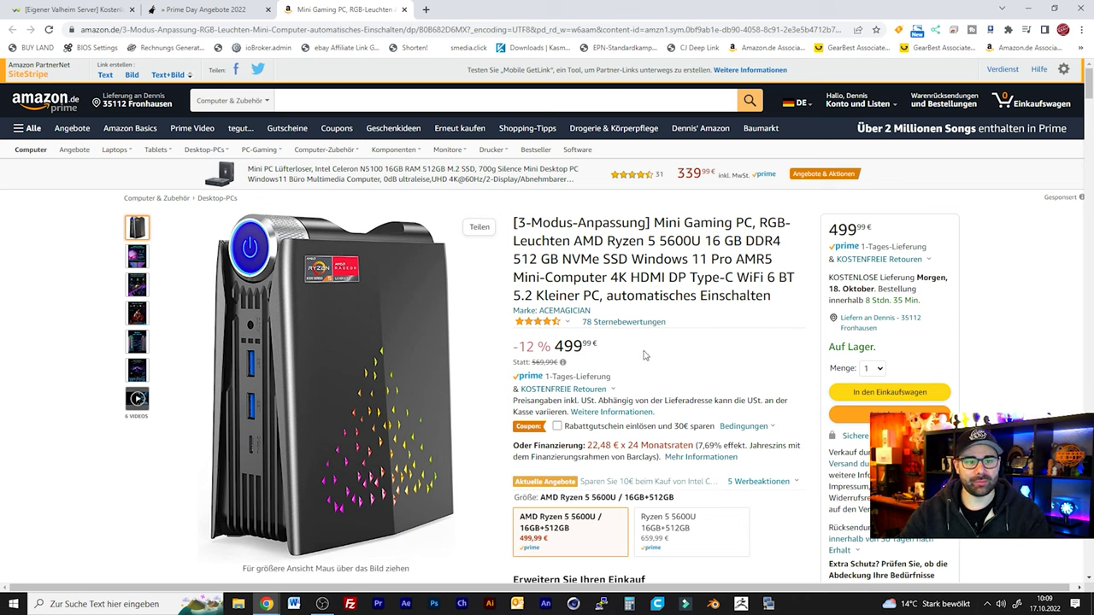
pyautogui.click(206, 10)
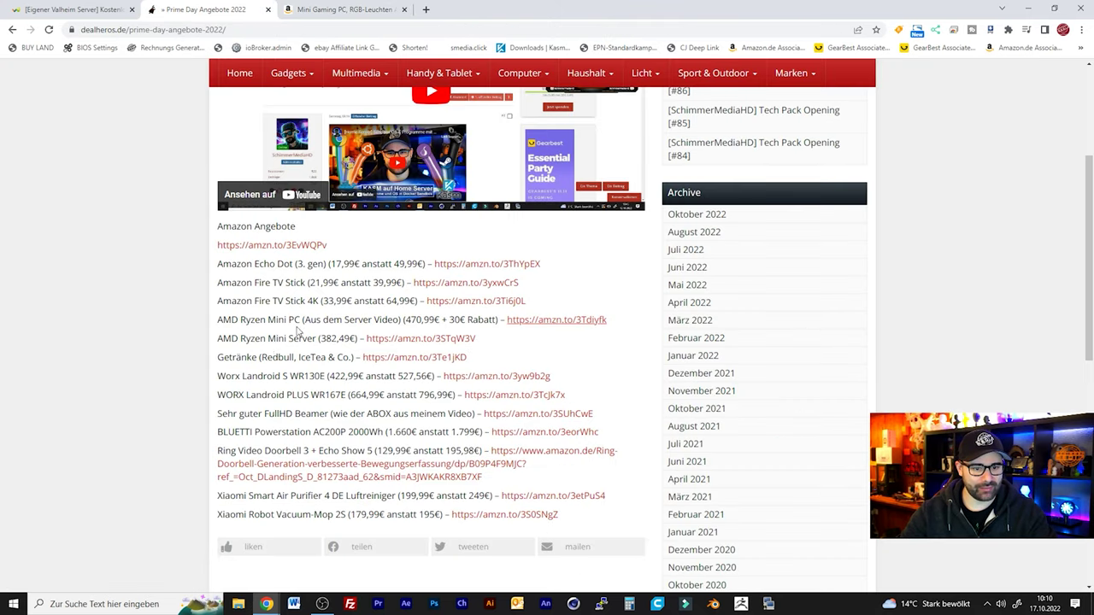
pyautogui.click(425, 342)
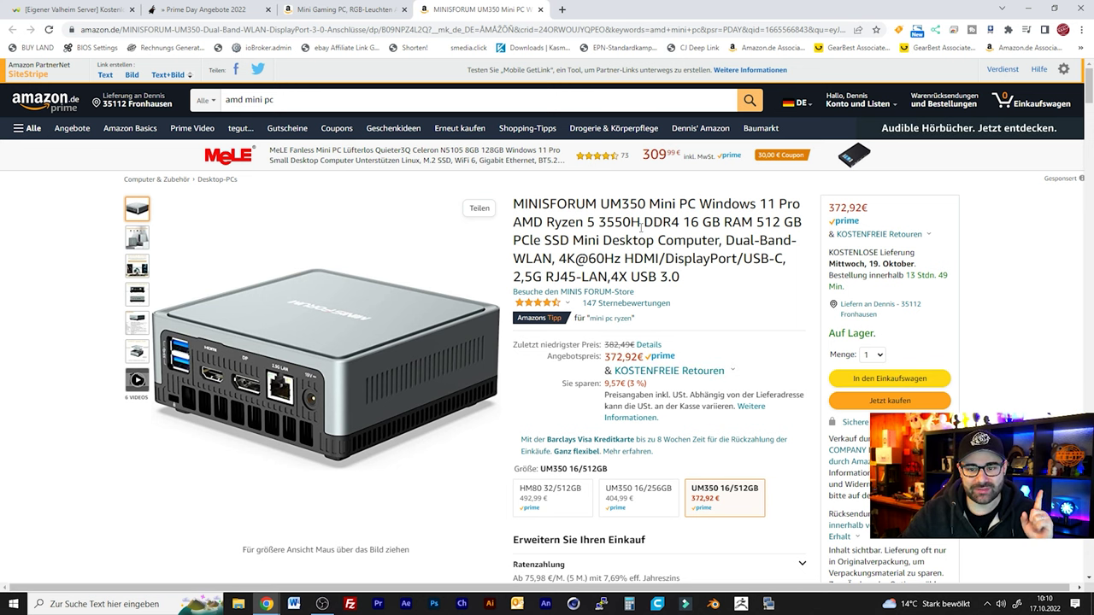
pyautogui.click(355, 9)
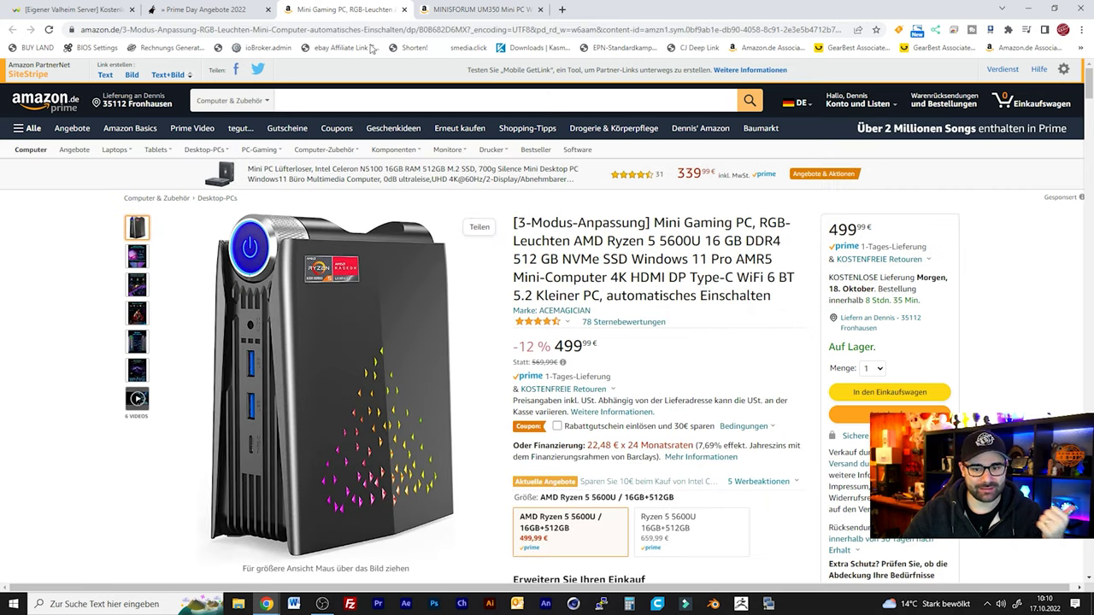
pyautogui.hotkey('ctrl', 'Tab')
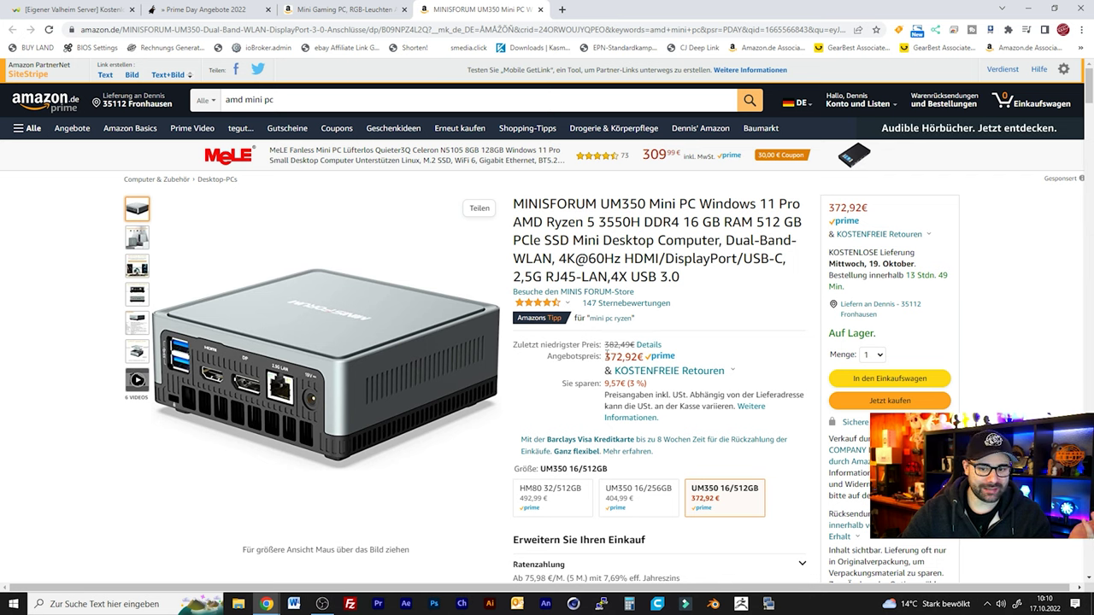
pyautogui.moveTo(606, 356); pyautogui.dragTo(632, 357)
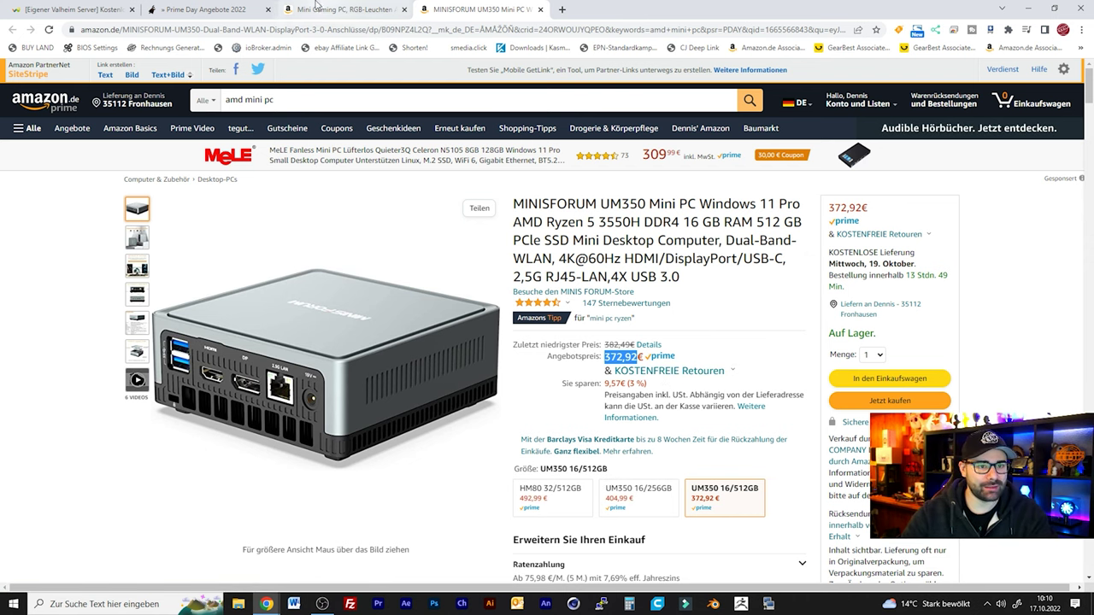
# - Start the forum's Raspberry Pi server video and check the UM350's 16 GB RAM and 512 GB storage
pyautogui.click(200, 9)
pyautogui.click(77, 8)
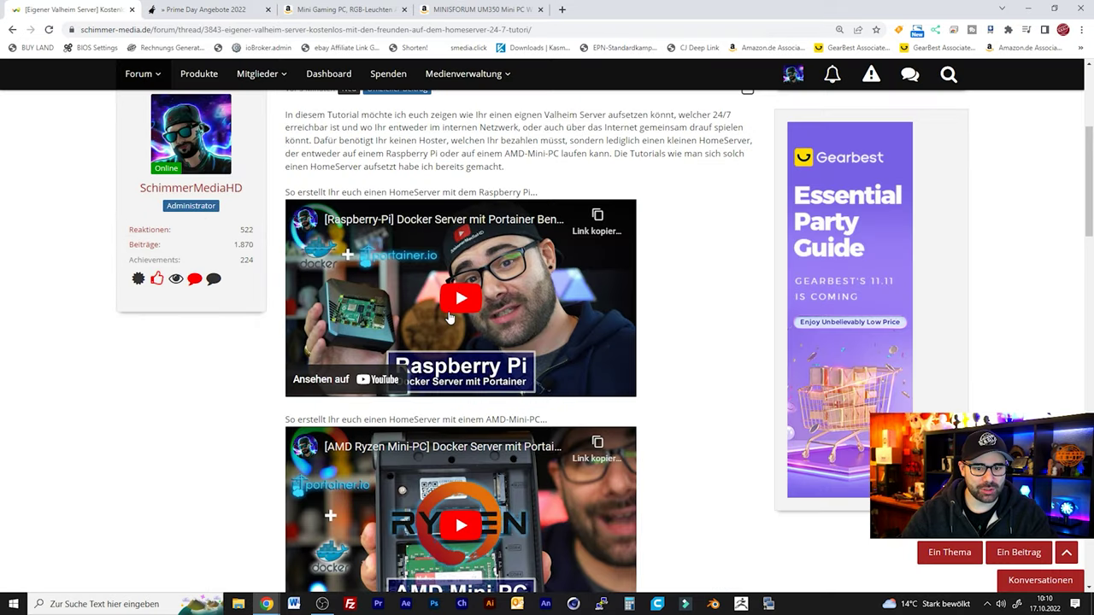
pyautogui.click(453, 299)
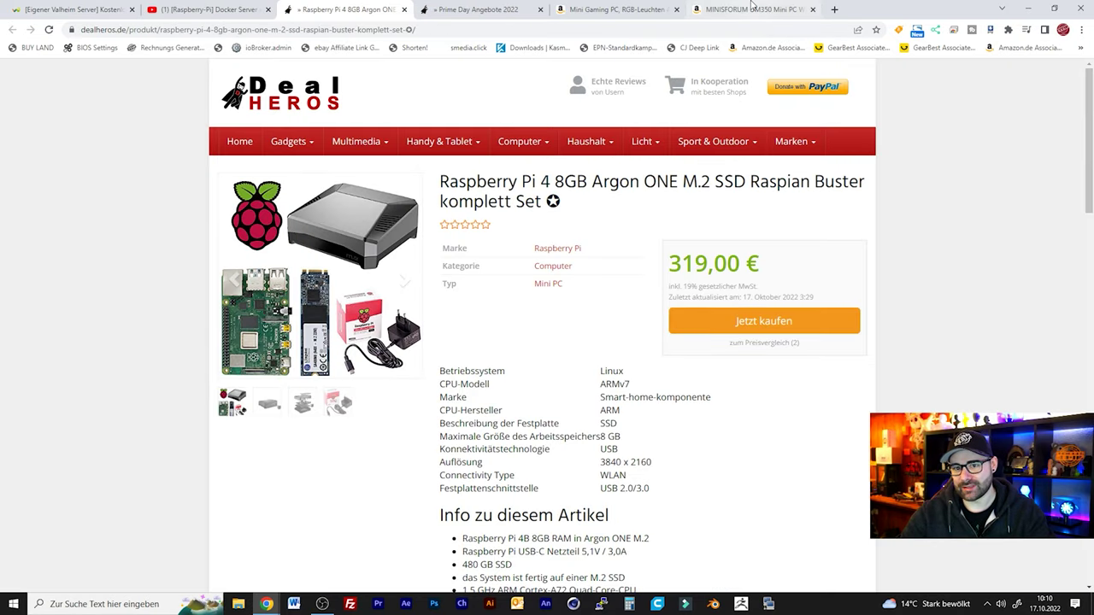
pyautogui.click(752, 9)
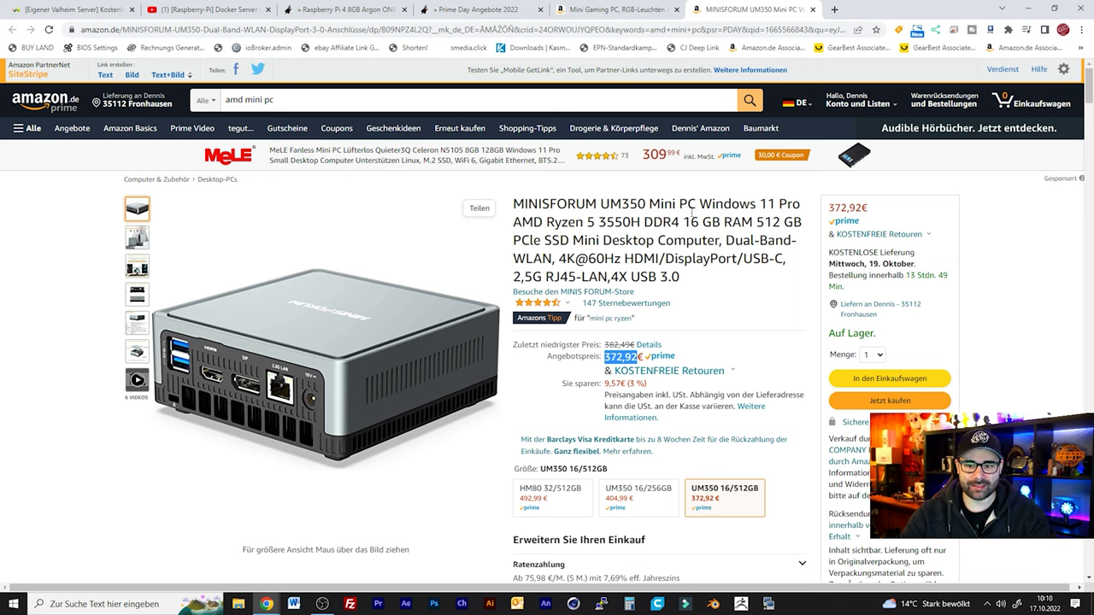
pyautogui.doubleClick(690, 221)
pyautogui.moveTo(757, 223); pyautogui.dragTo(807, 226)
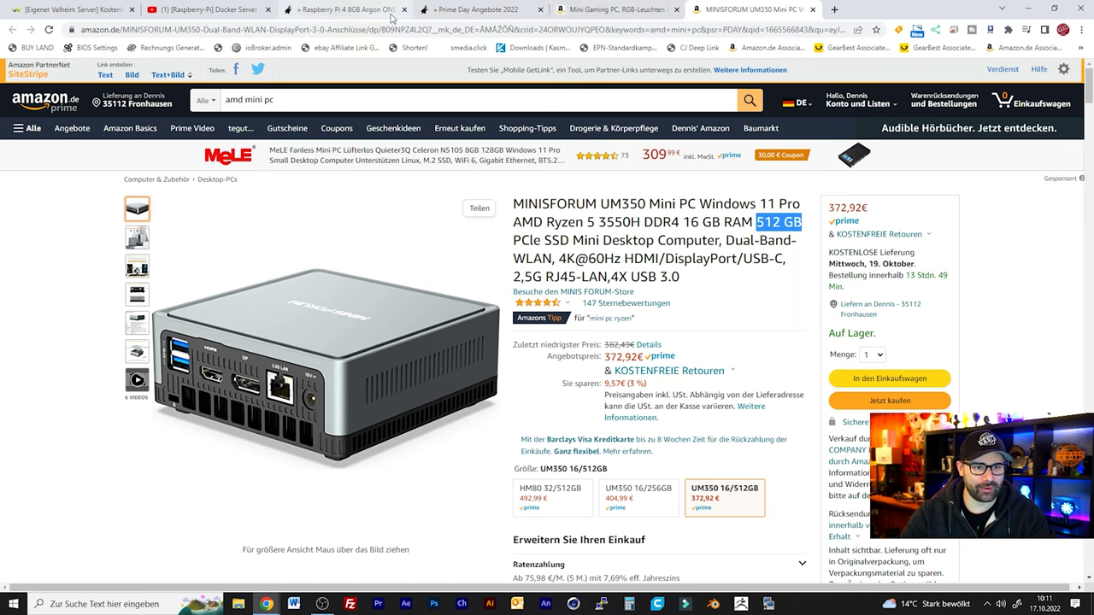
pyautogui.click(73, 11)
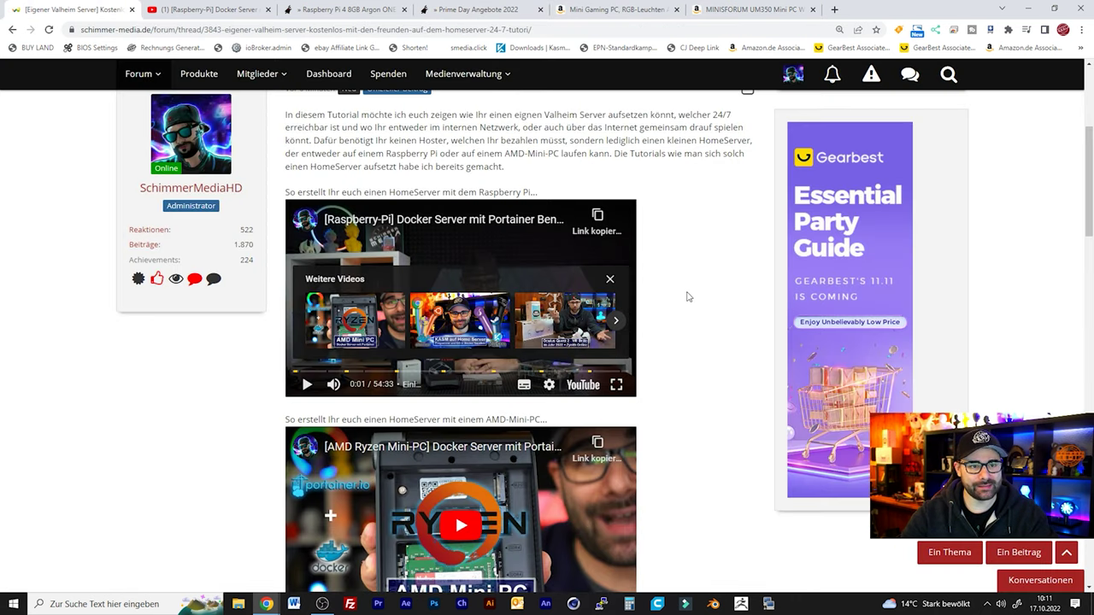
pyautogui.scroll(-2, 689, 308)
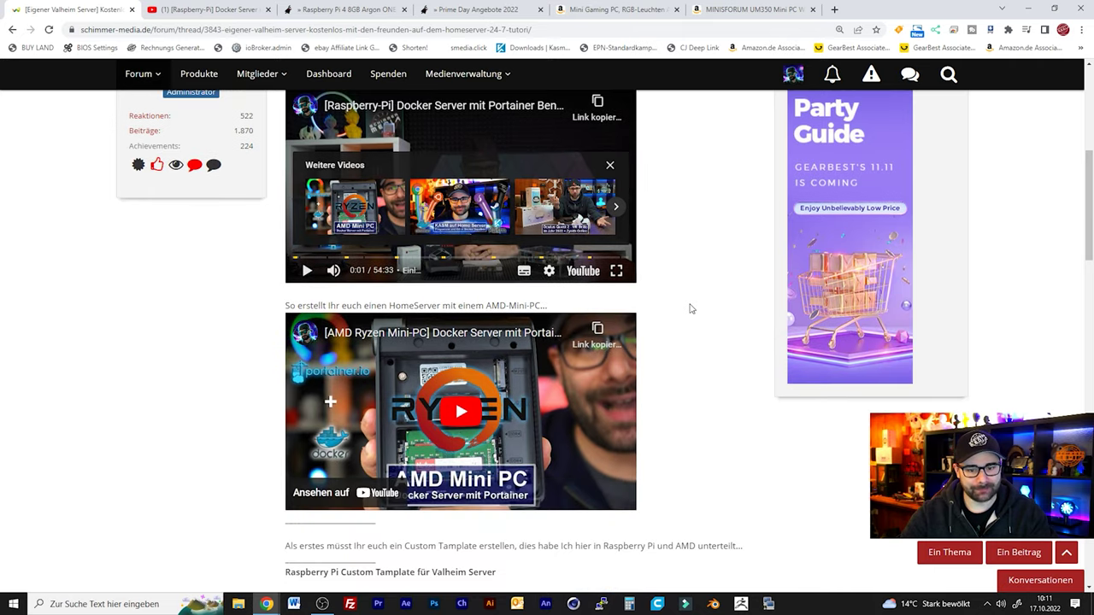
pyautogui.scroll(-4, 708, 357)
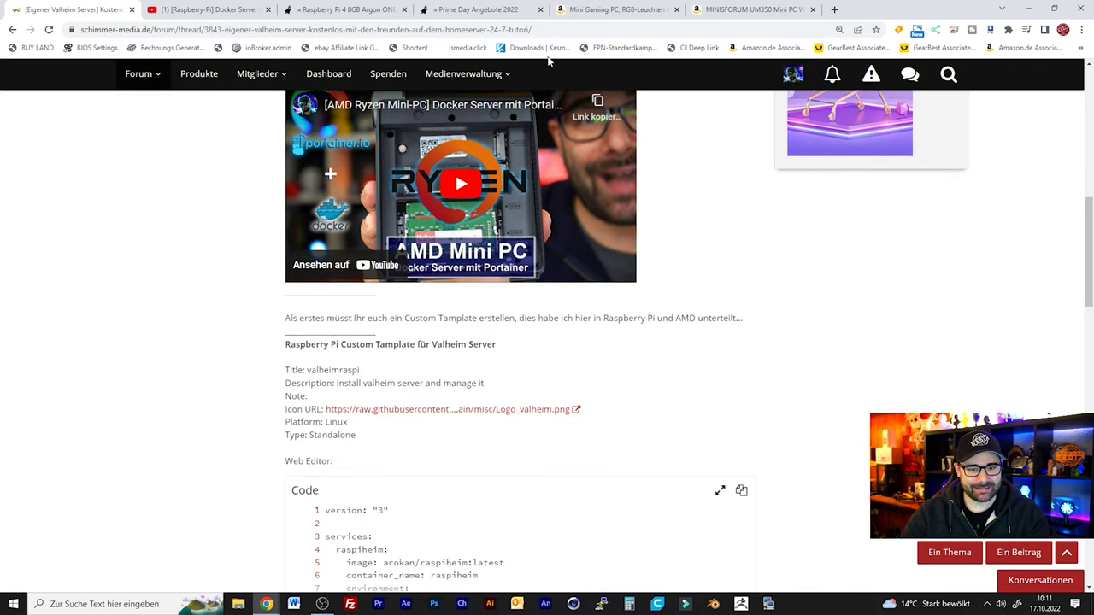
pyautogui.scroll(-3, 378, 115)
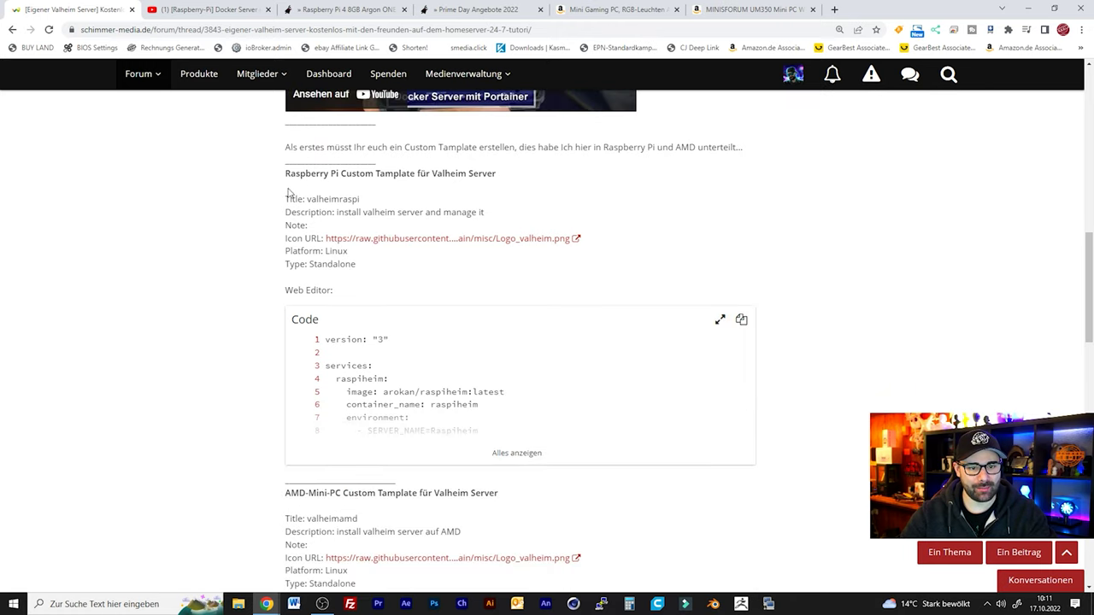
pyautogui.moveTo(287, 173); pyautogui.dragTo(530, 177)
pyautogui.click(661, 222)
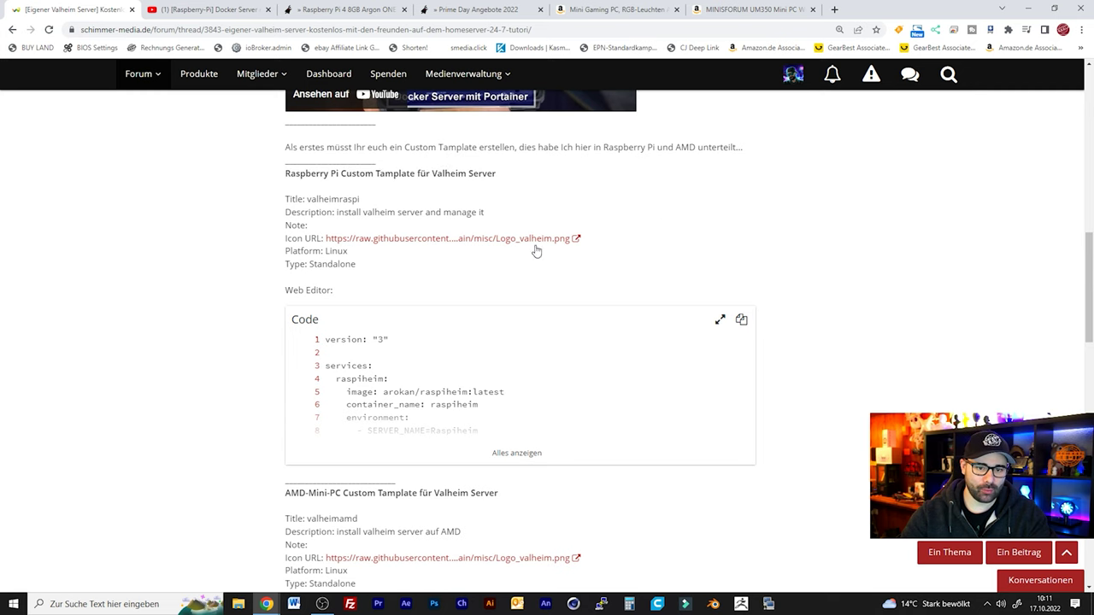
pyautogui.scroll(-1, 407, 155)
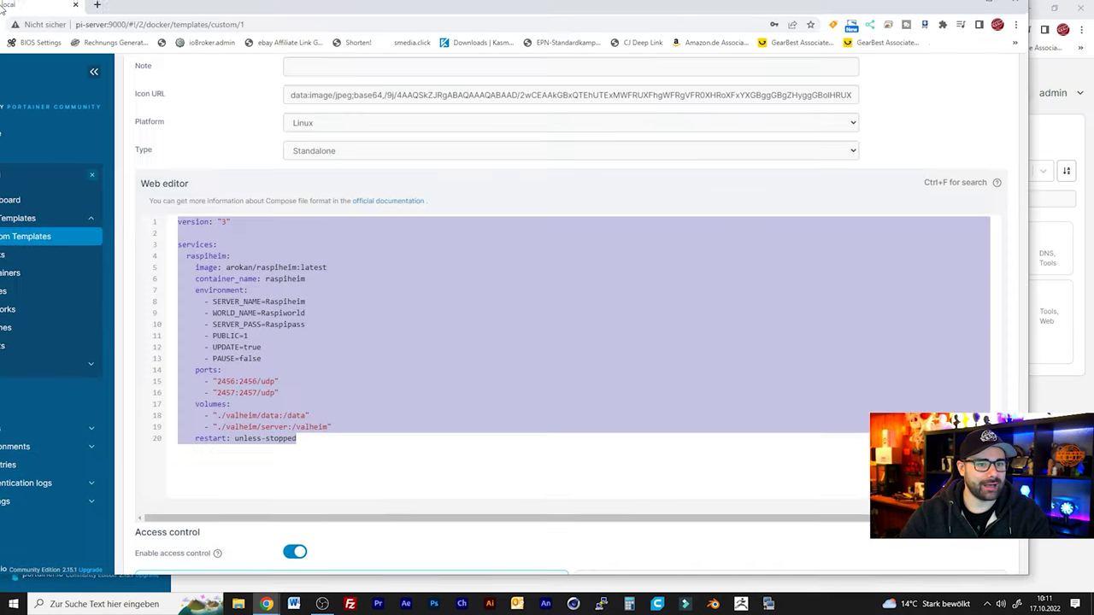
# - Open the valheim custom template's edit form under App Templates > Custom Templates, then return to the forum
pyautogui.moveTo(4, 7); pyautogui.dragTo(154, 10)
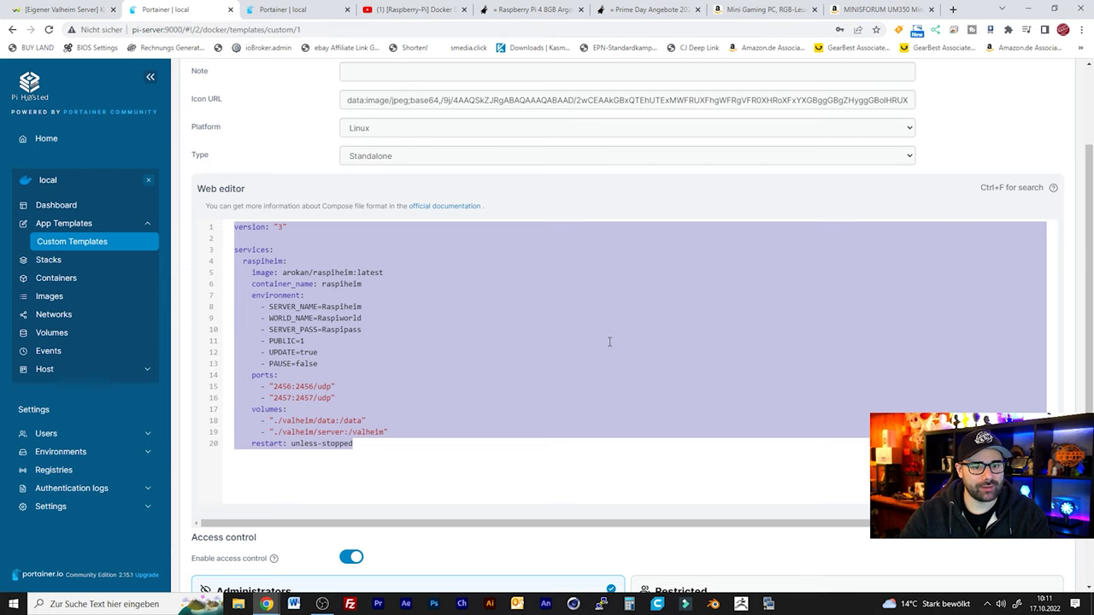
pyautogui.scroll(2, 147, 308)
pyautogui.click(71, 225)
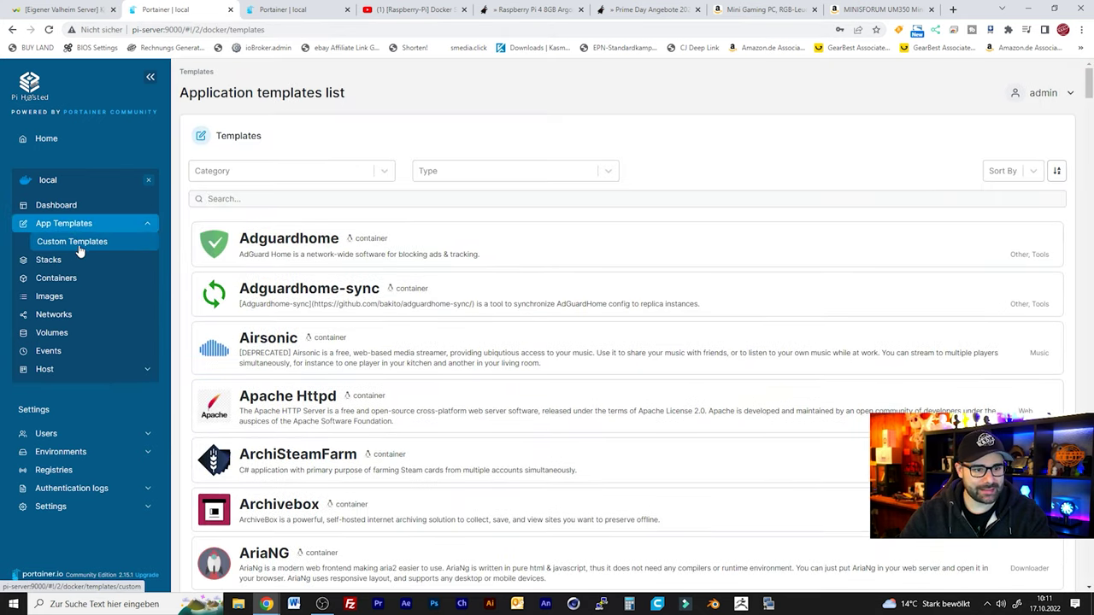
pyautogui.click(79, 244)
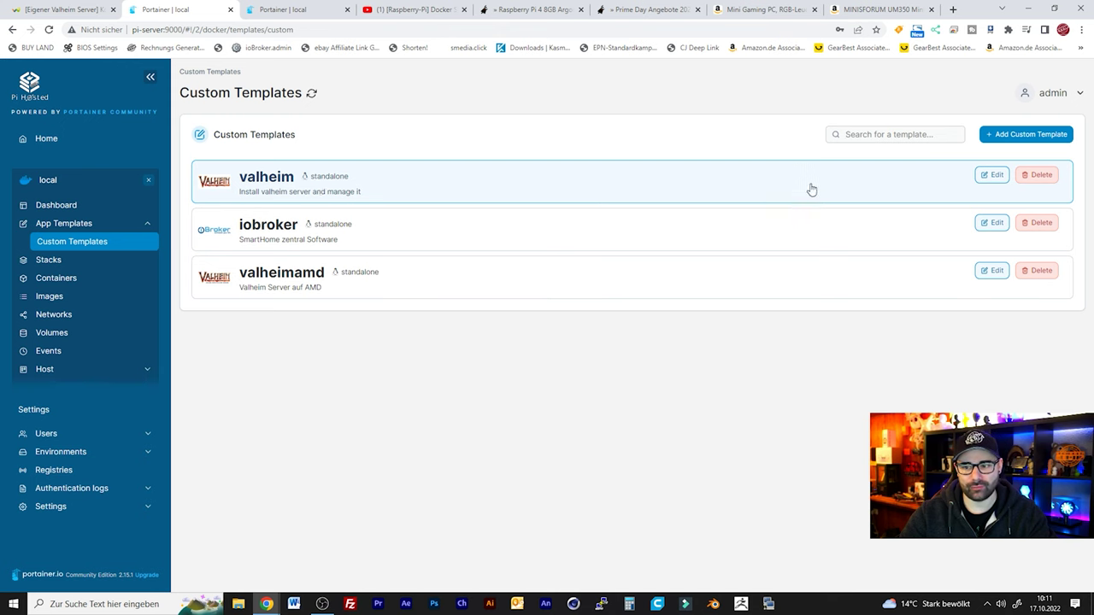
pyautogui.click(994, 176)
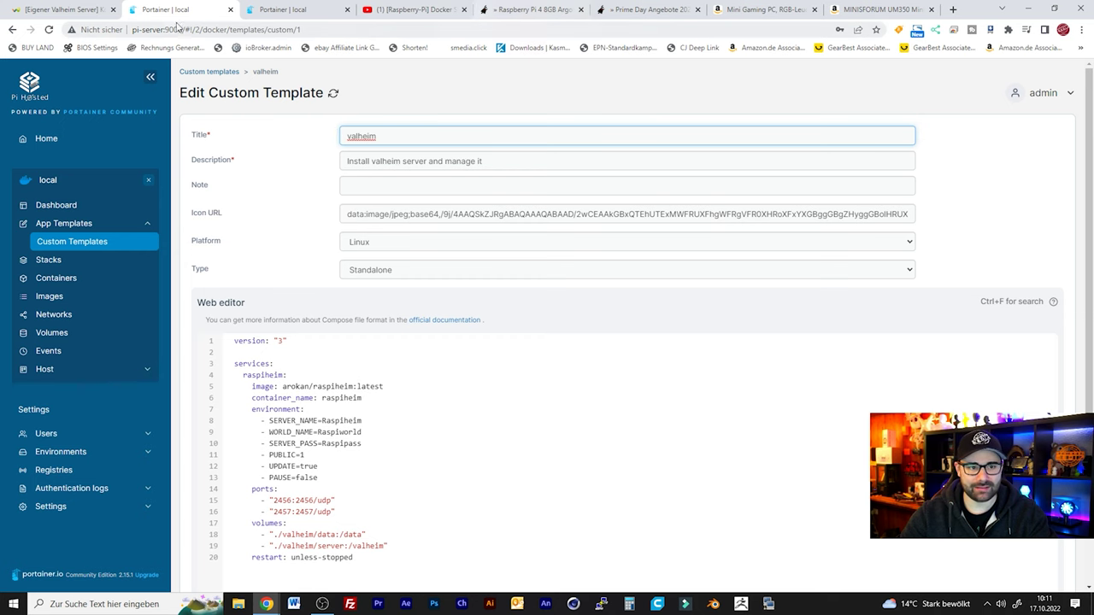
pyautogui.click(92, 11)
# - Review the valheimraspi template's title, description and icon URL, previewing the Valheim logo
pyautogui.scroll(1, 311, 182)
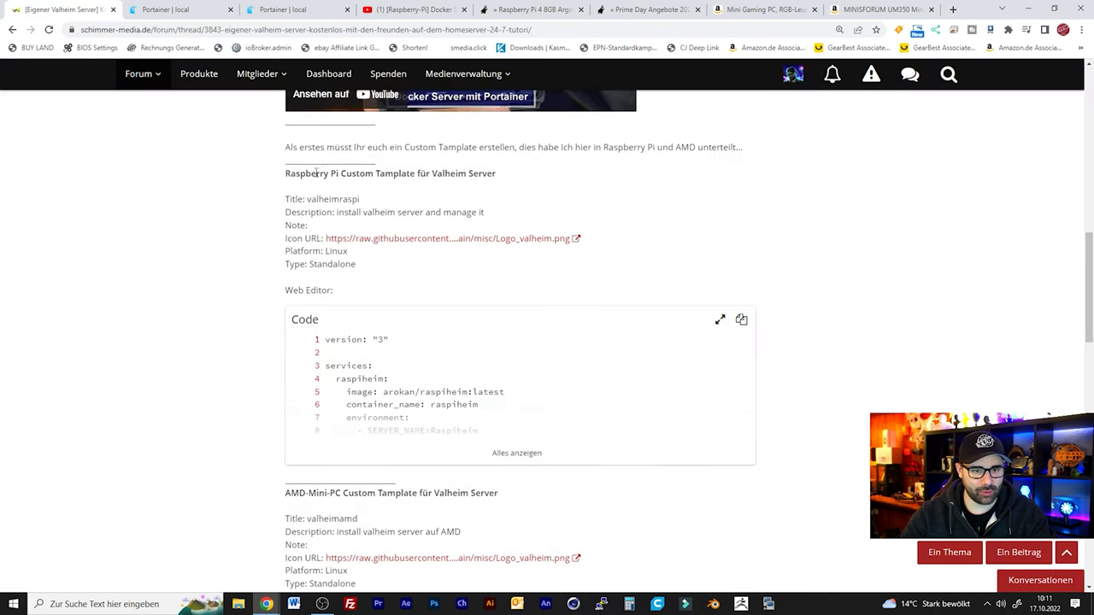
pyautogui.moveTo(285, 198); pyautogui.dragTo(360, 199)
pyautogui.click(231, 231)
pyautogui.doubleClick(337, 211)
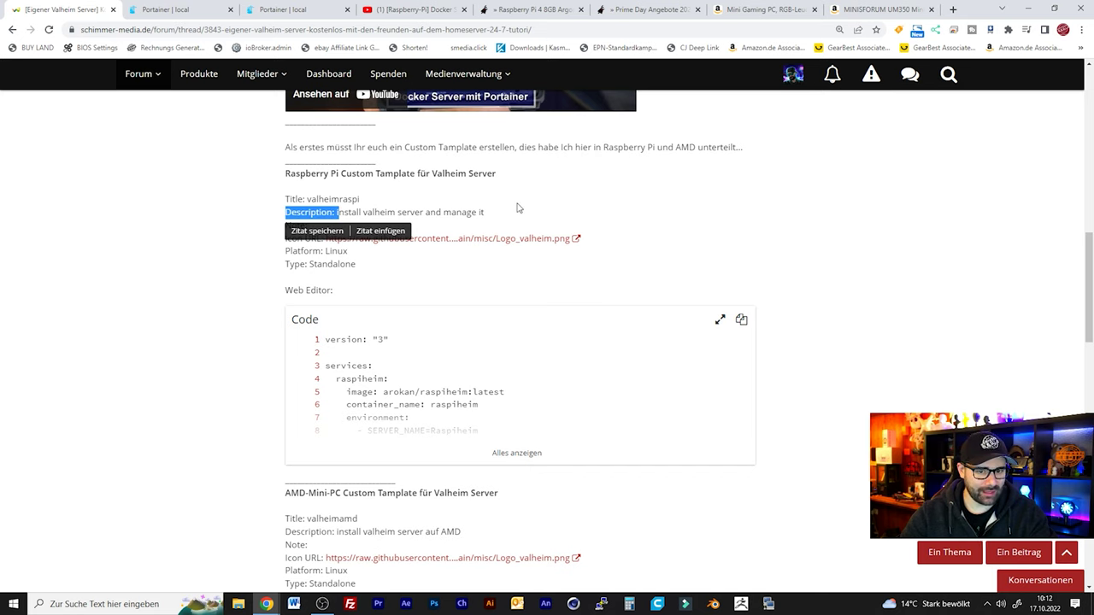
pyautogui.click(527, 208)
pyautogui.moveTo(496, 212); pyautogui.dragTo(395, 212)
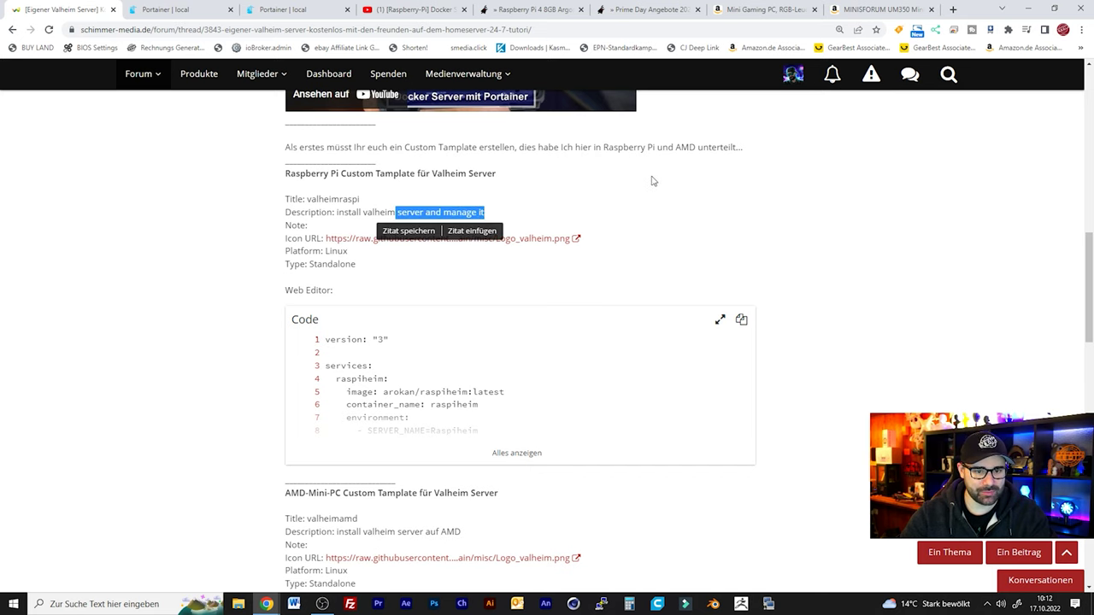
pyautogui.click(174, 234)
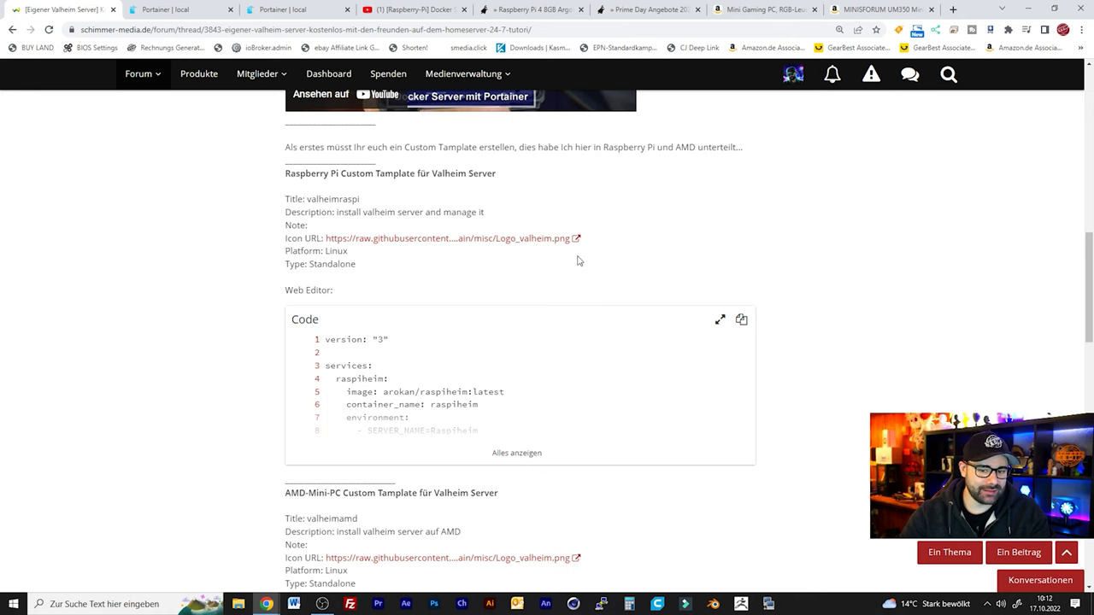
pyautogui.moveTo(608, 244); pyautogui.dragTo(262, 251)
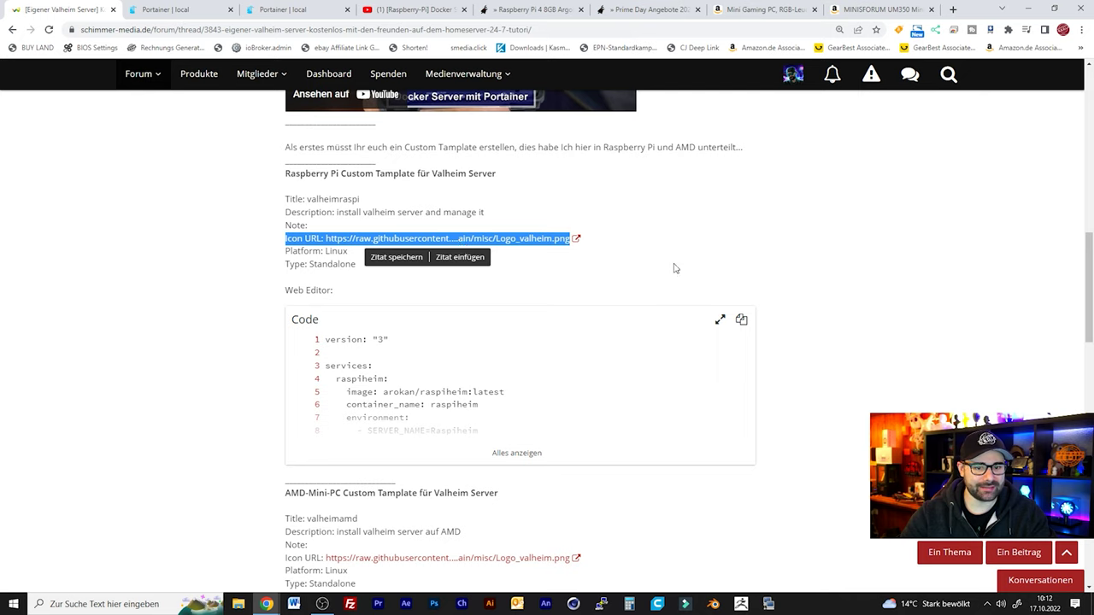
pyautogui.click(642, 247)
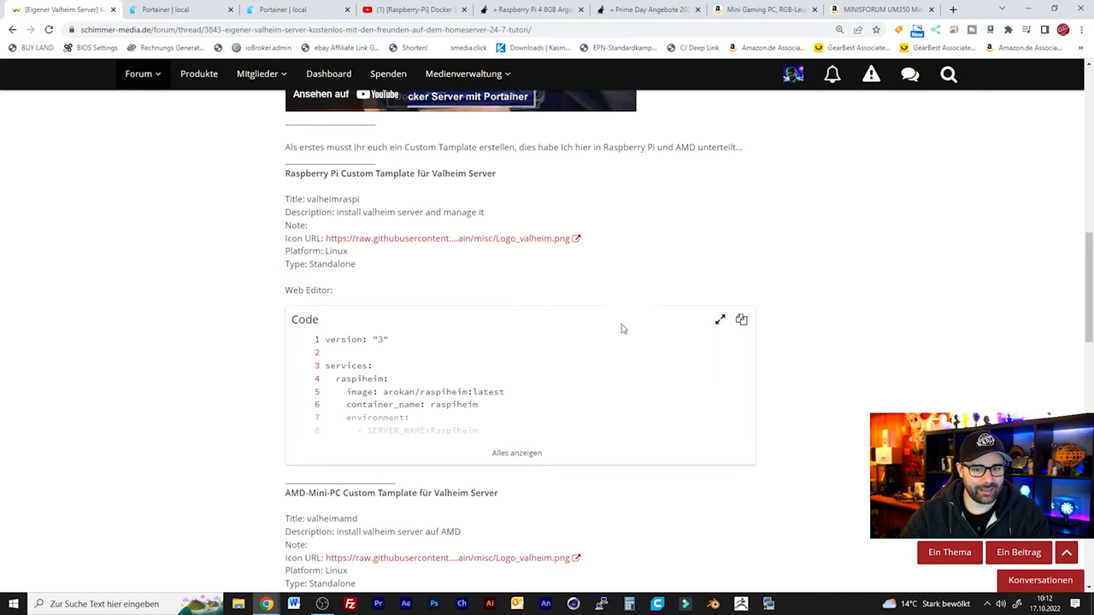
pyautogui.click(445, 239)
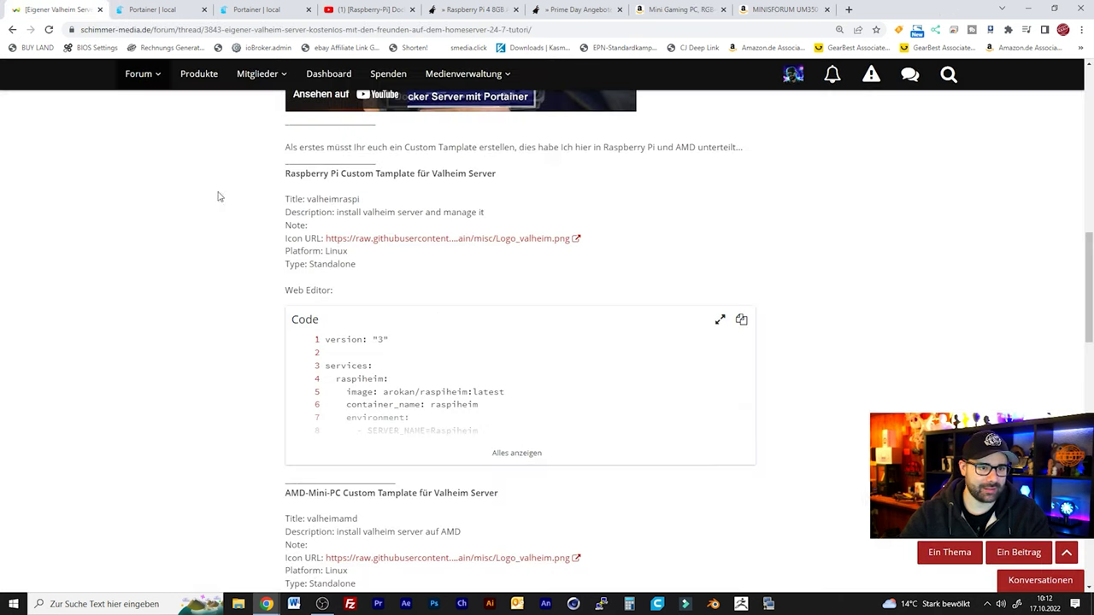
pyautogui.click(204, 9)
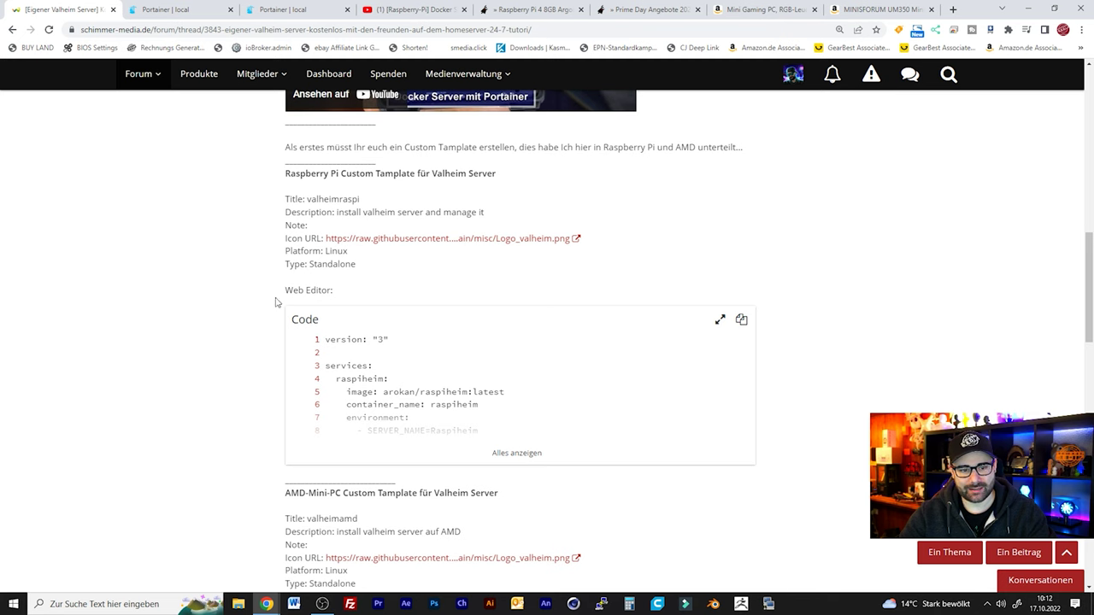
# - Expand the Raspberry Pi compose code and review server name Raspiheim, world, password and PUBLIC 1
pyautogui.click(505, 453)
pyautogui.scroll(-1, 481, 344)
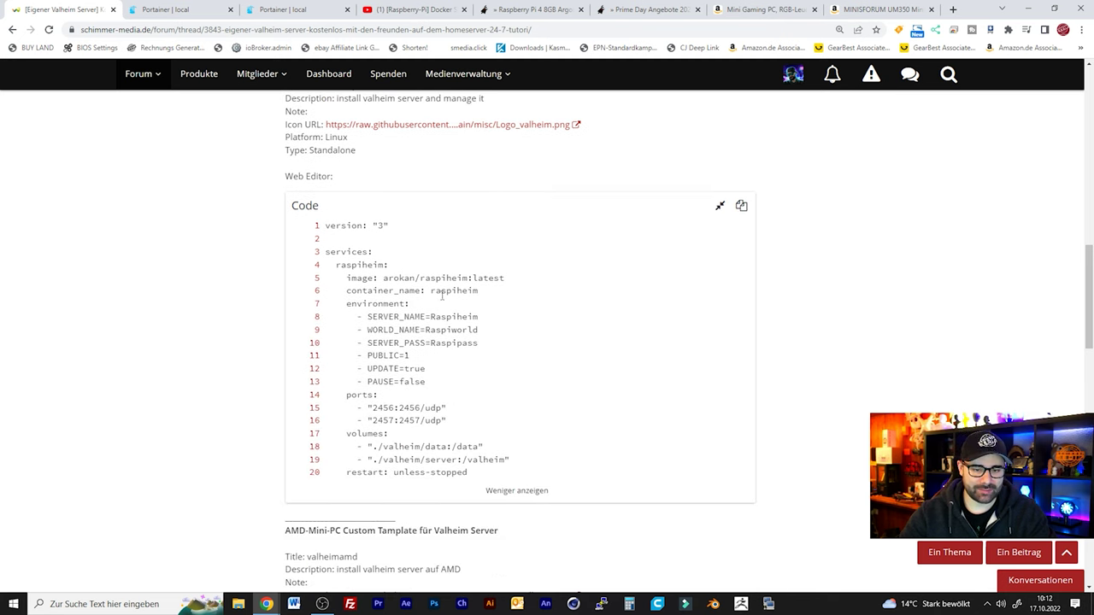
pyautogui.scroll(-1, 431, 270)
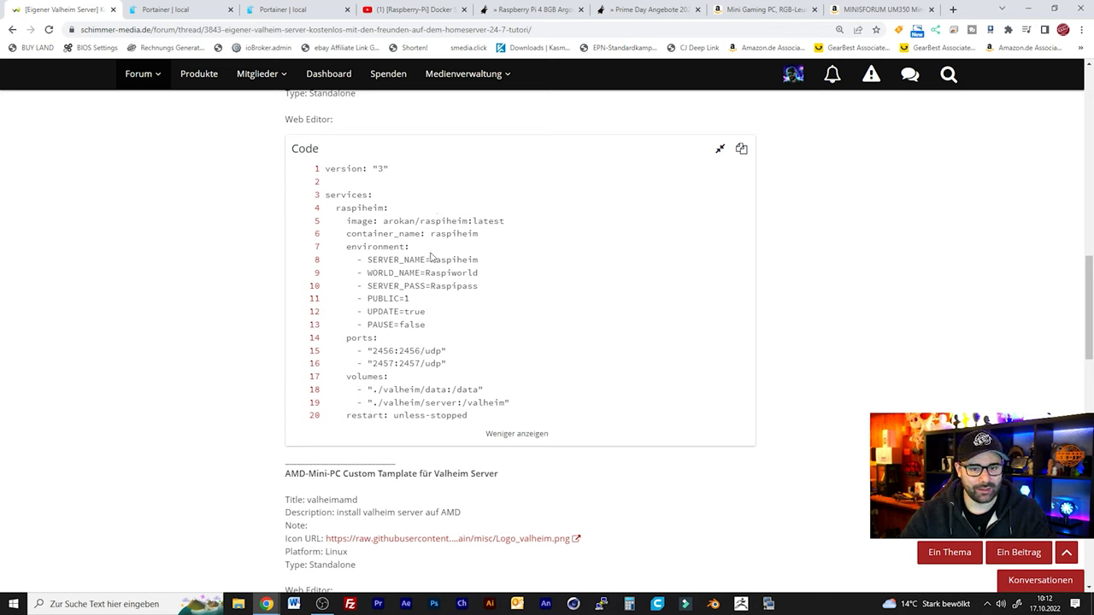
pyautogui.moveTo(431, 259); pyautogui.dragTo(543, 269)
pyautogui.click(469, 274)
pyautogui.click(439, 296)
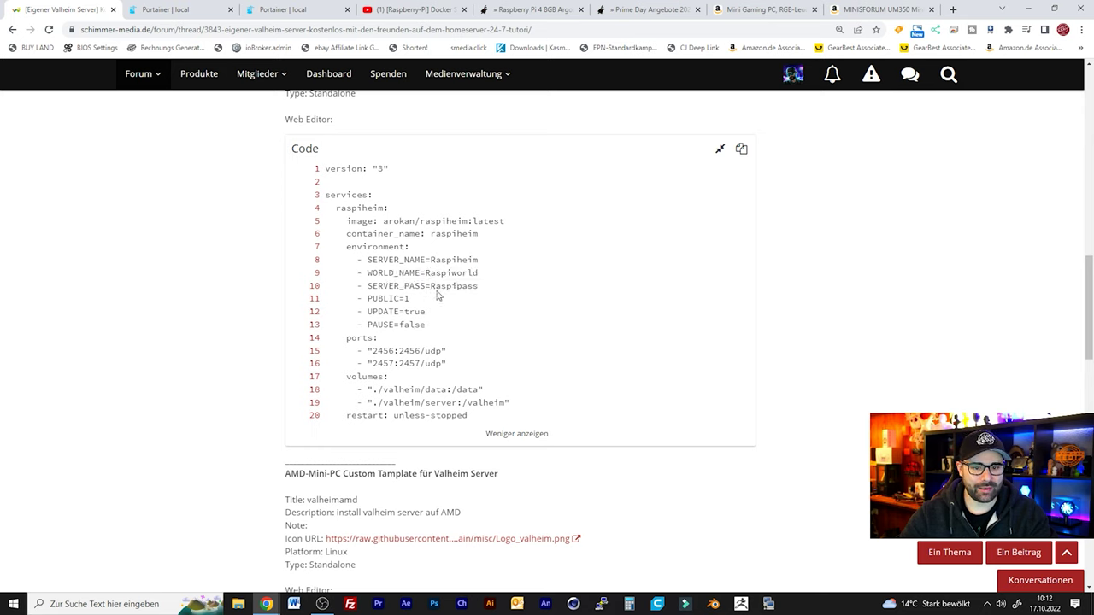
pyautogui.moveTo(431, 287); pyautogui.dragTo(477, 287)
pyautogui.click(511, 326)
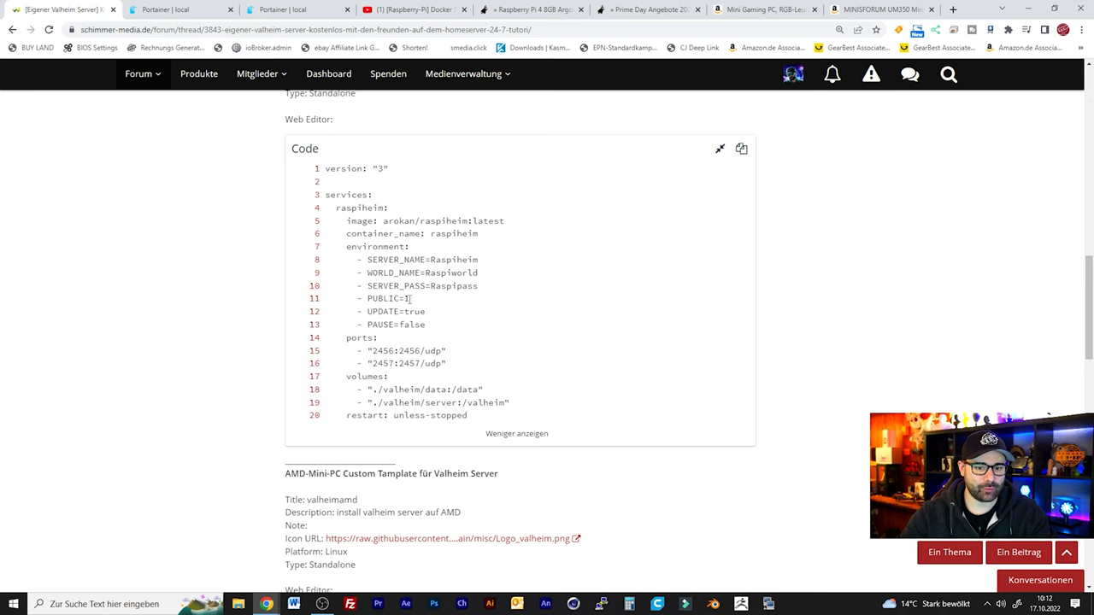
pyautogui.moveTo(411, 298); pyautogui.dragTo(403, 298)
pyautogui.click(602, 297)
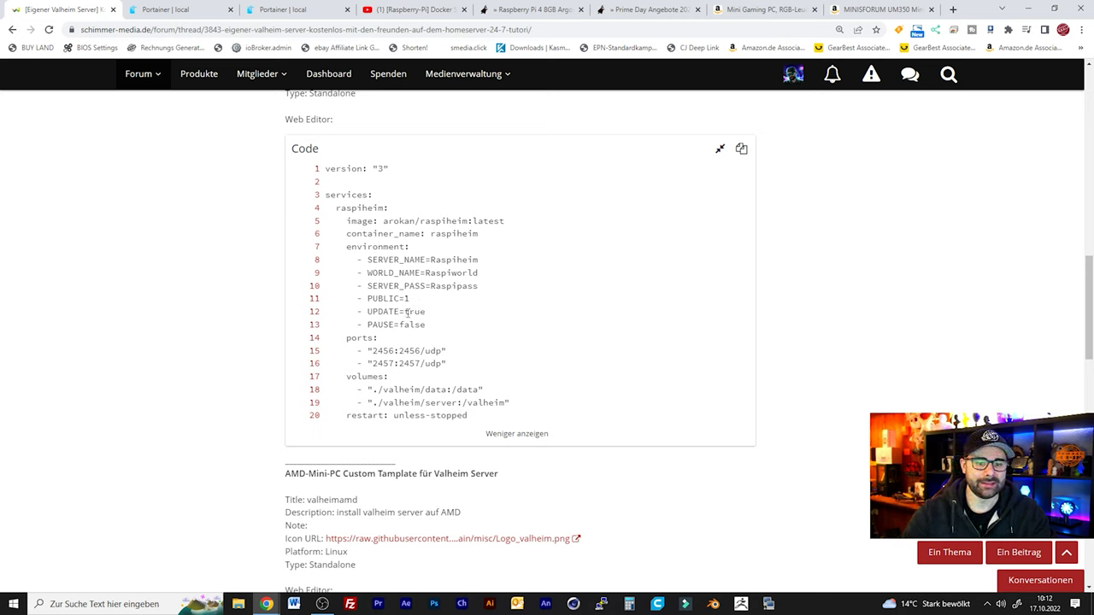
# - Review UPDATE true, PAUSE false, port 2456:2456/udp and the ./valheim/data and ./valheim/server volumes
pyautogui.doubleClick(408, 312)
pyautogui.click(505, 311)
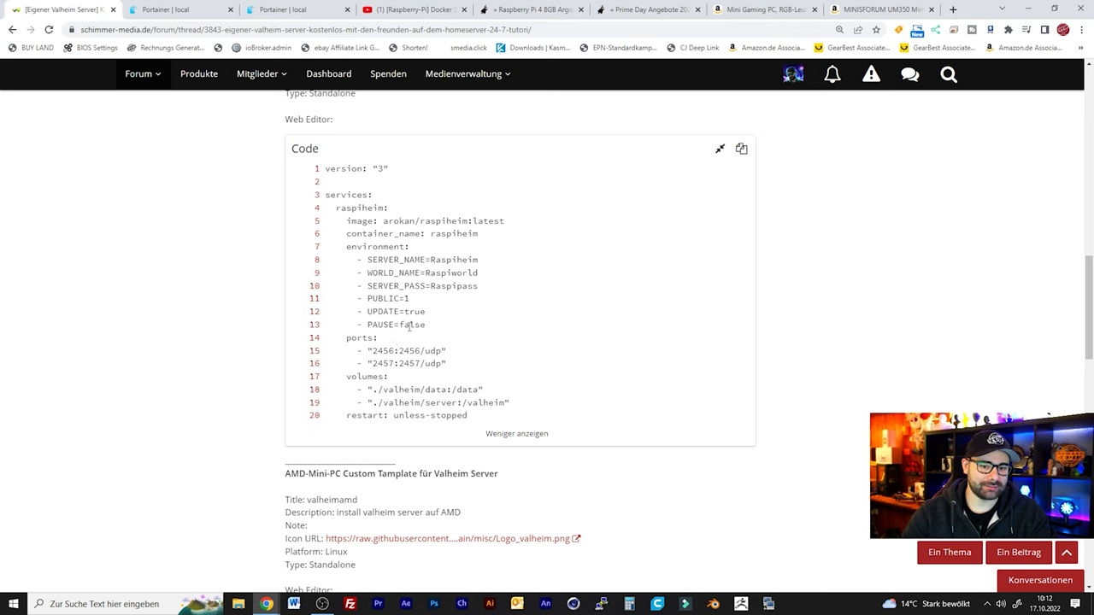
pyautogui.doubleClick(408, 326)
pyautogui.click(471, 339)
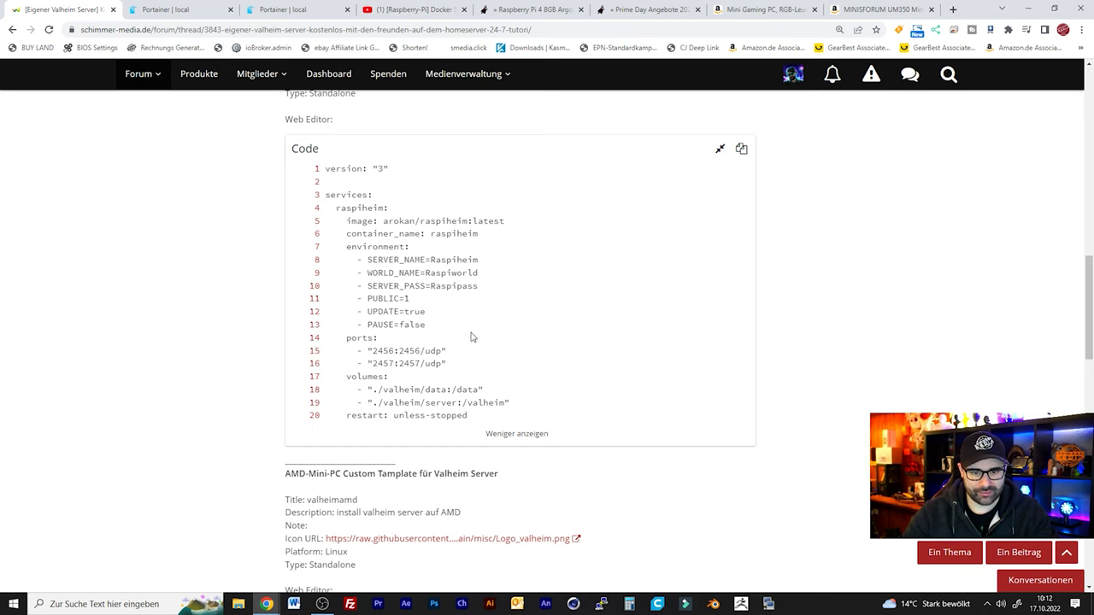
pyautogui.moveTo(373, 351); pyautogui.dragTo(444, 351)
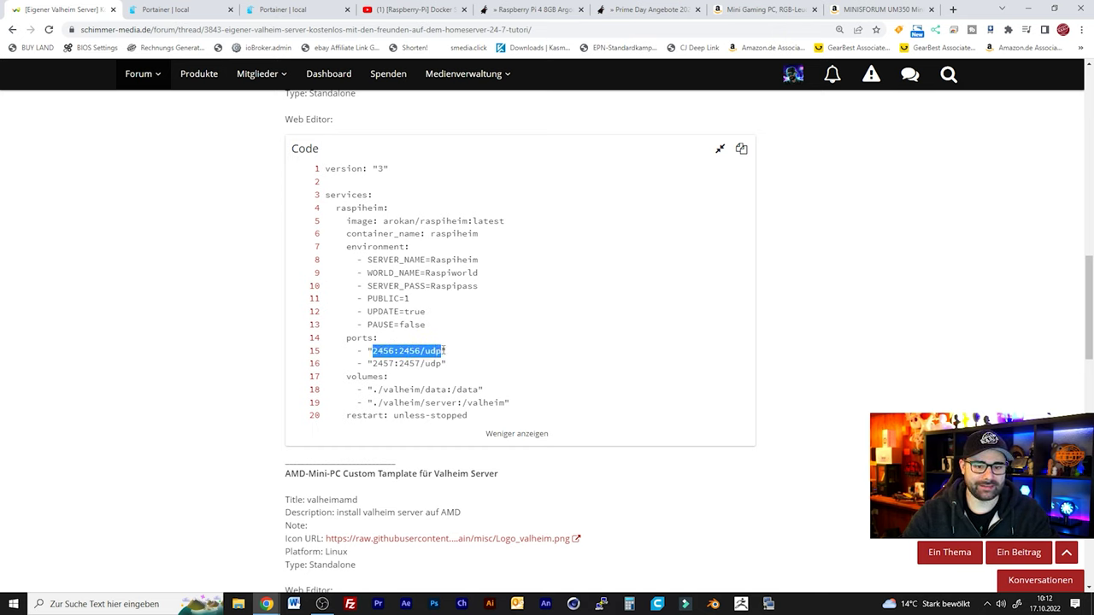
pyautogui.click(520, 349)
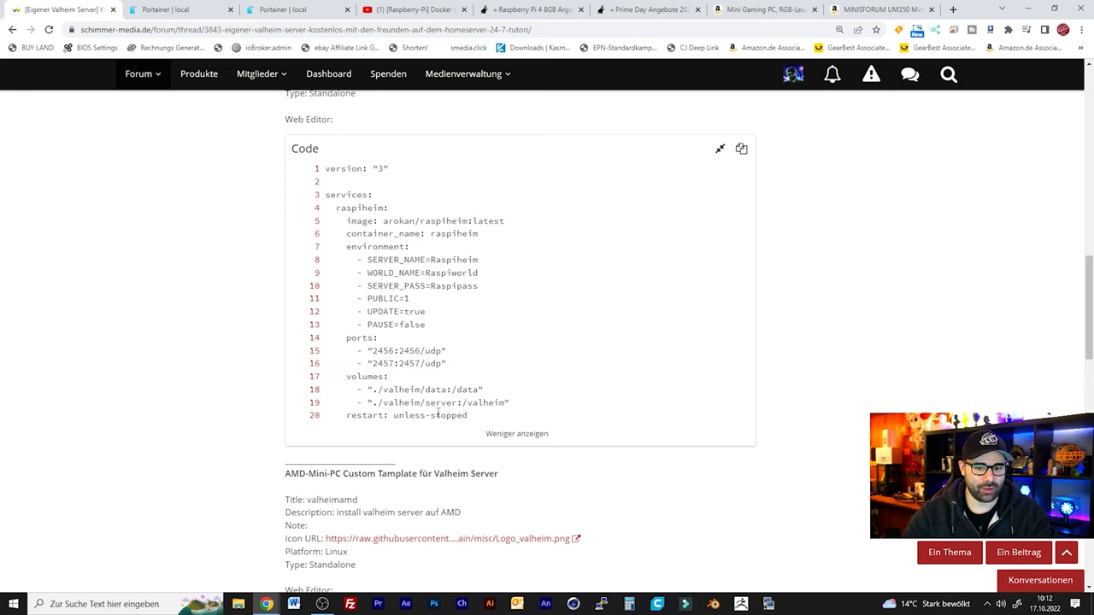
pyautogui.moveTo(410, 390); pyautogui.dragTo(484, 390)
pyautogui.click(552, 378)
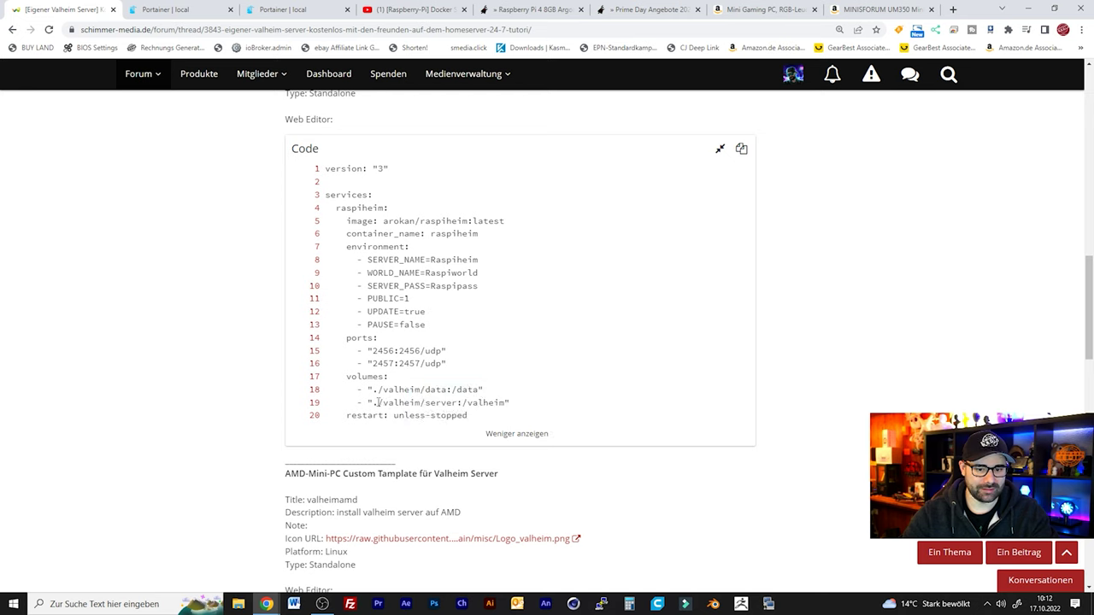
pyautogui.moveTo(393, 403); pyautogui.dragTo(477, 402)
pyautogui.click(507, 402)
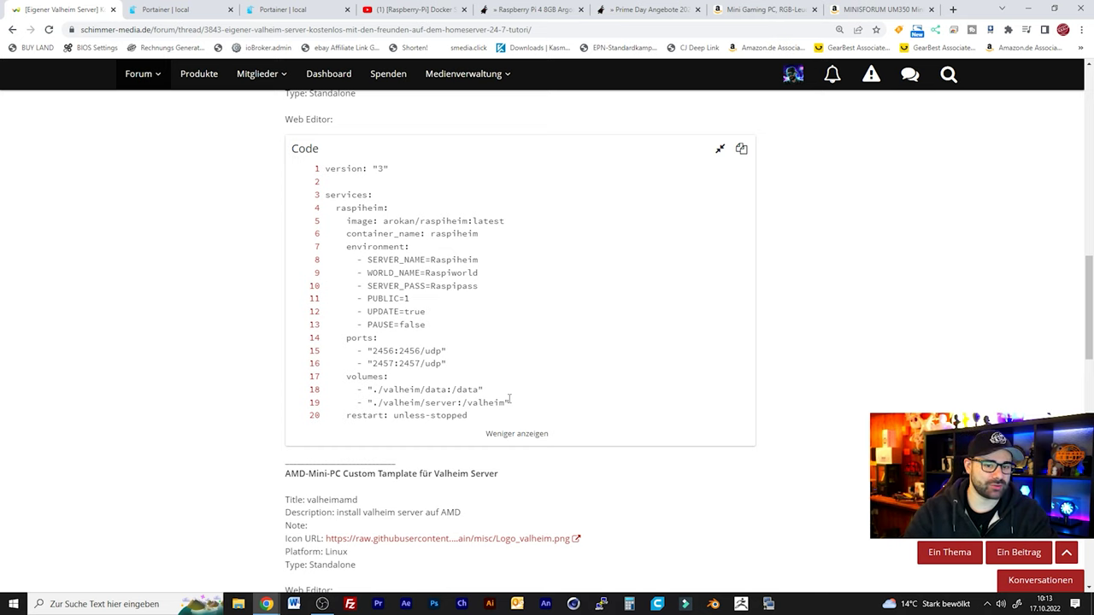
pyautogui.moveTo(380, 390); pyautogui.dragTo(535, 386)
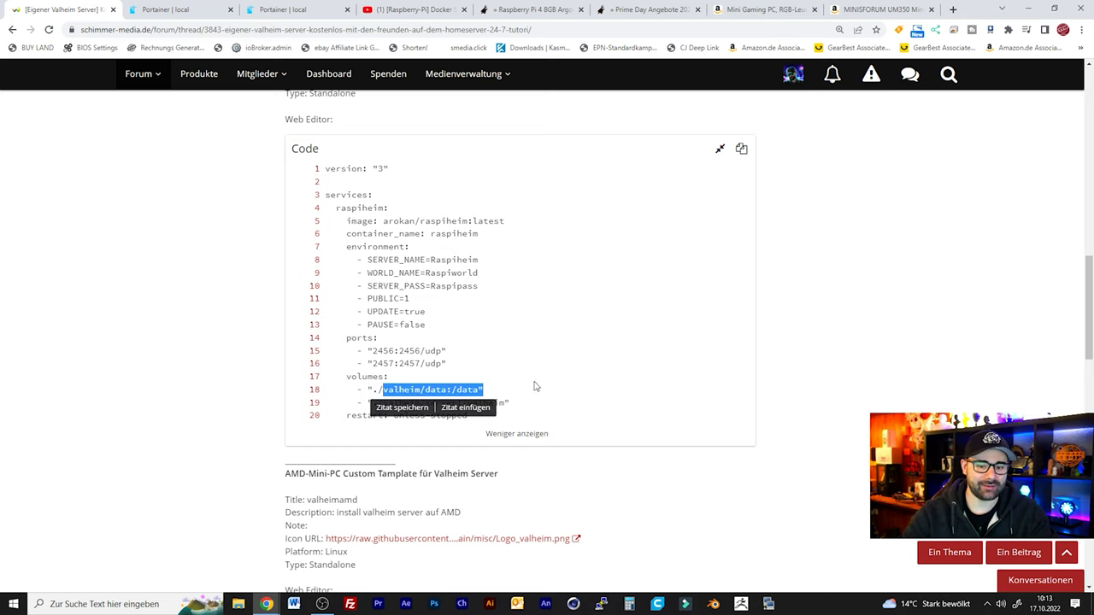
pyautogui.click(556, 386)
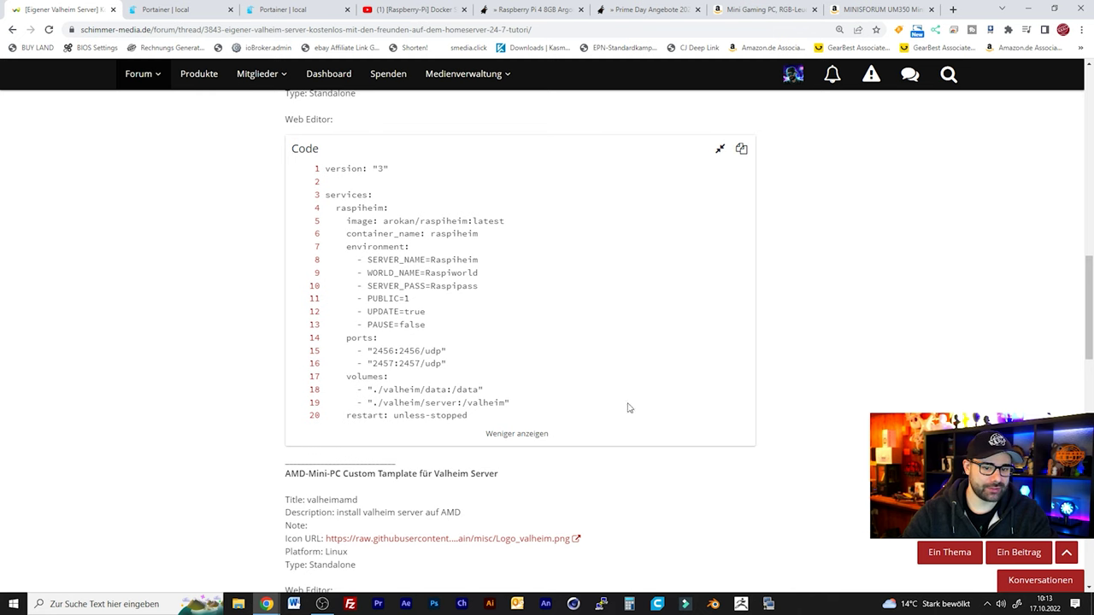
pyautogui.scroll(3, 478, 308)
pyautogui.scroll(-5, 505, 359)
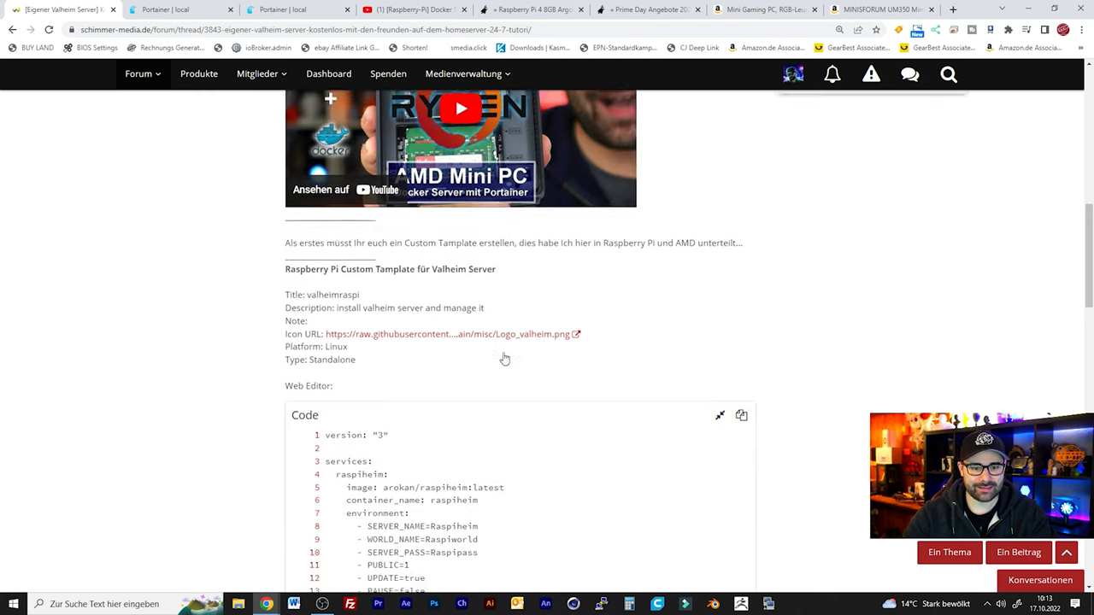
pyautogui.scroll(2, 491, 291)
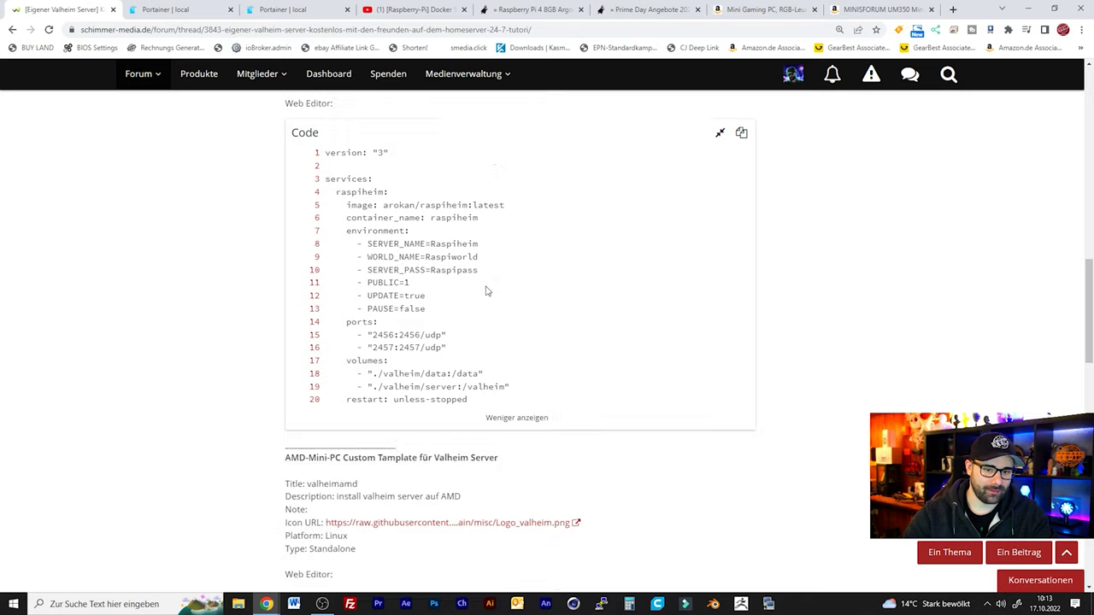
pyautogui.scroll(-5, 488, 291)
pyautogui.click(505, 358)
pyautogui.scroll(1, 510, 361)
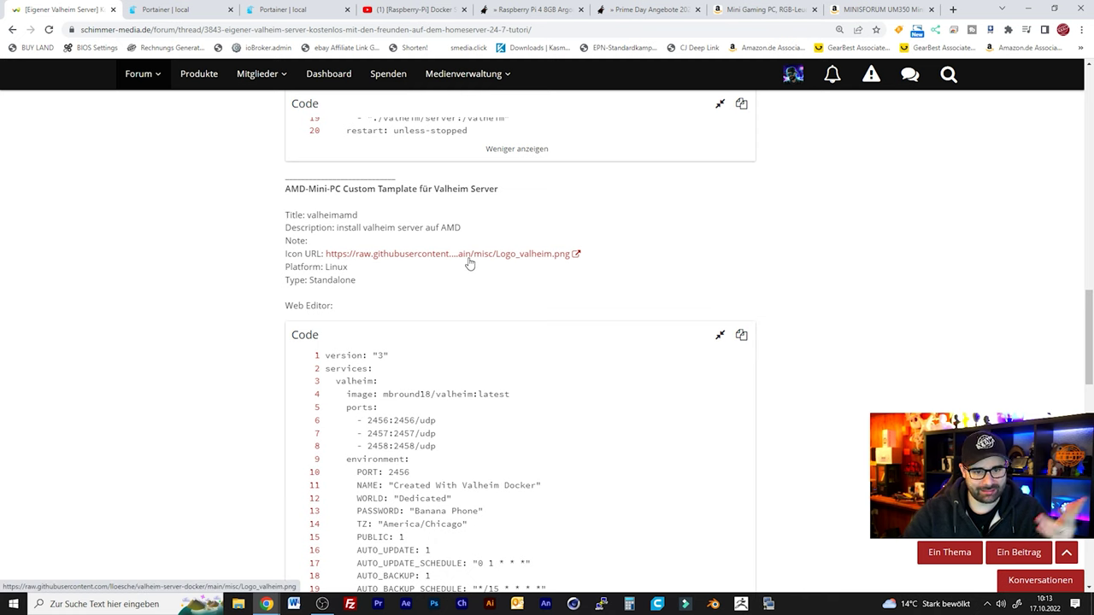
pyautogui.scroll(-1, 479, 312)
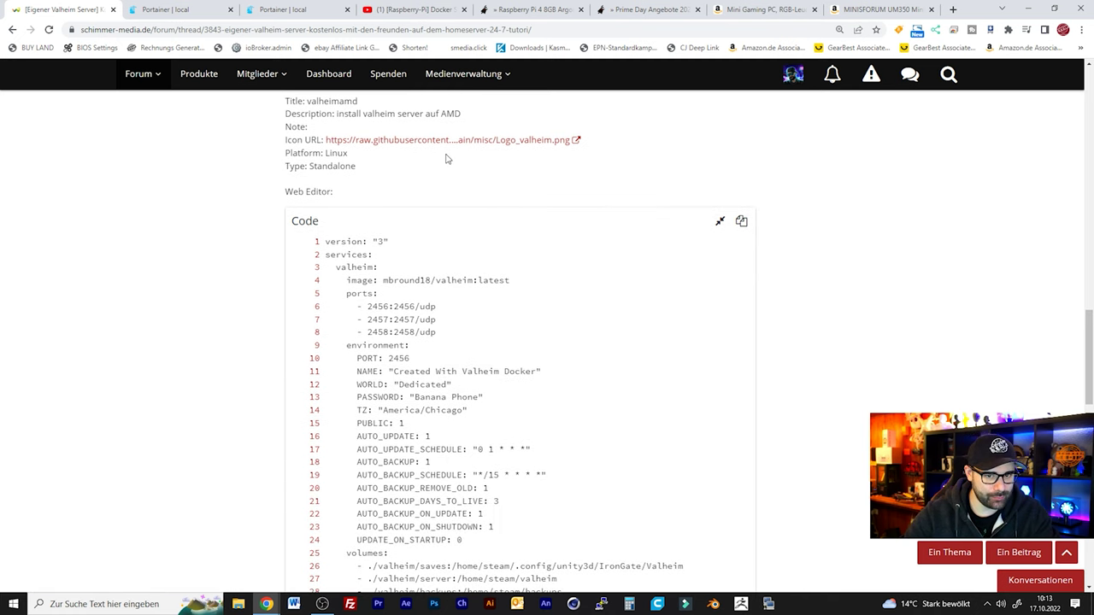
pyautogui.scroll(-1, 573, 326)
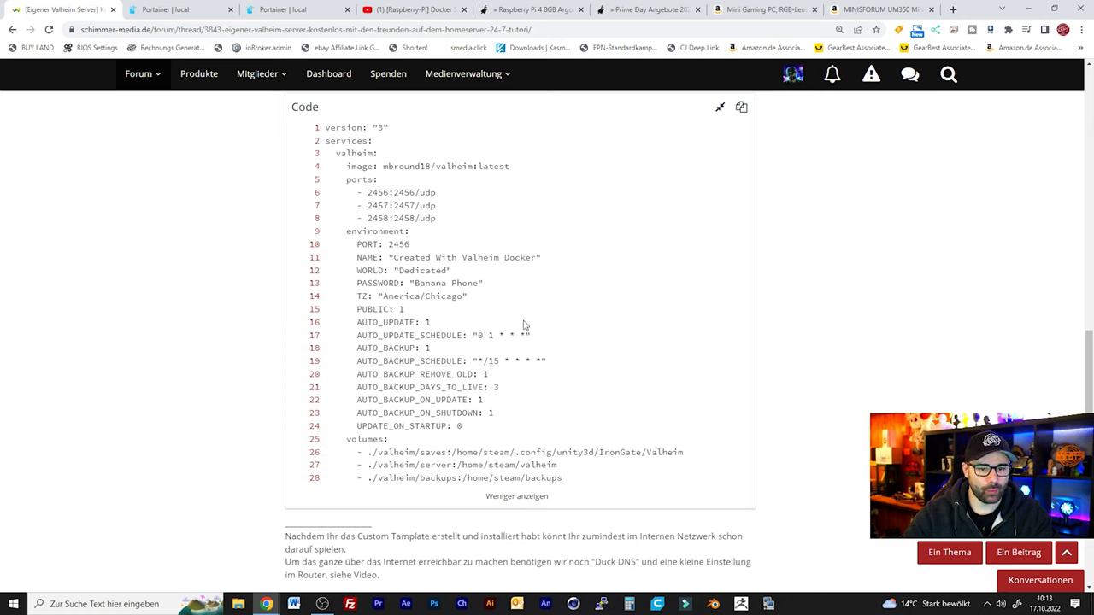
pyautogui.moveTo(395, 257); pyautogui.dragTo(533, 257)
pyautogui.click(433, 308)
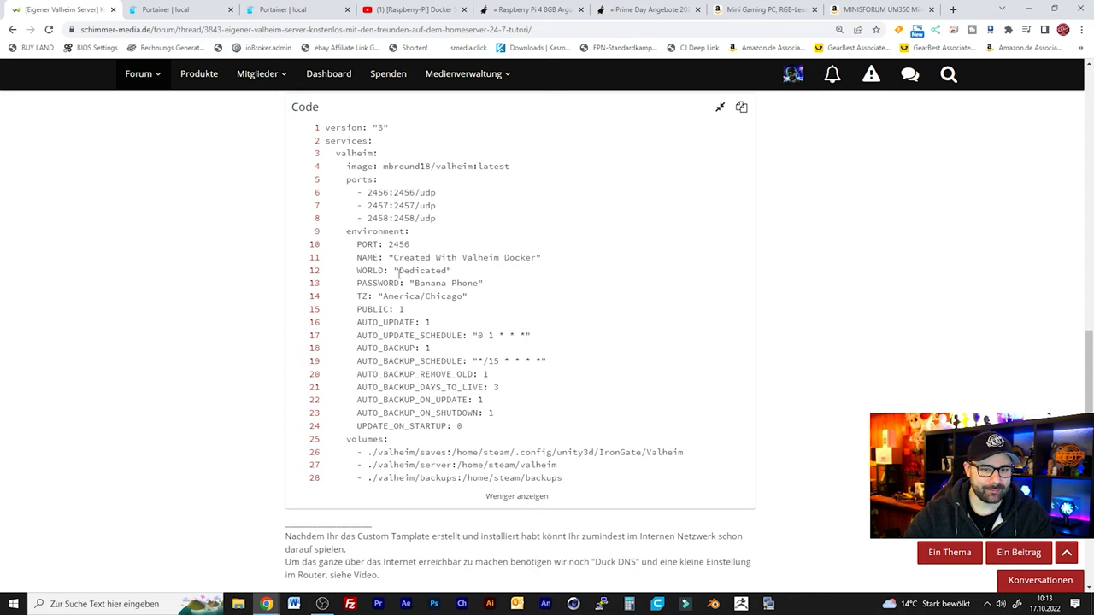
pyautogui.moveTo(399, 270); pyautogui.dragTo(481, 284)
pyautogui.click(444, 301)
pyautogui.click(655, 313)
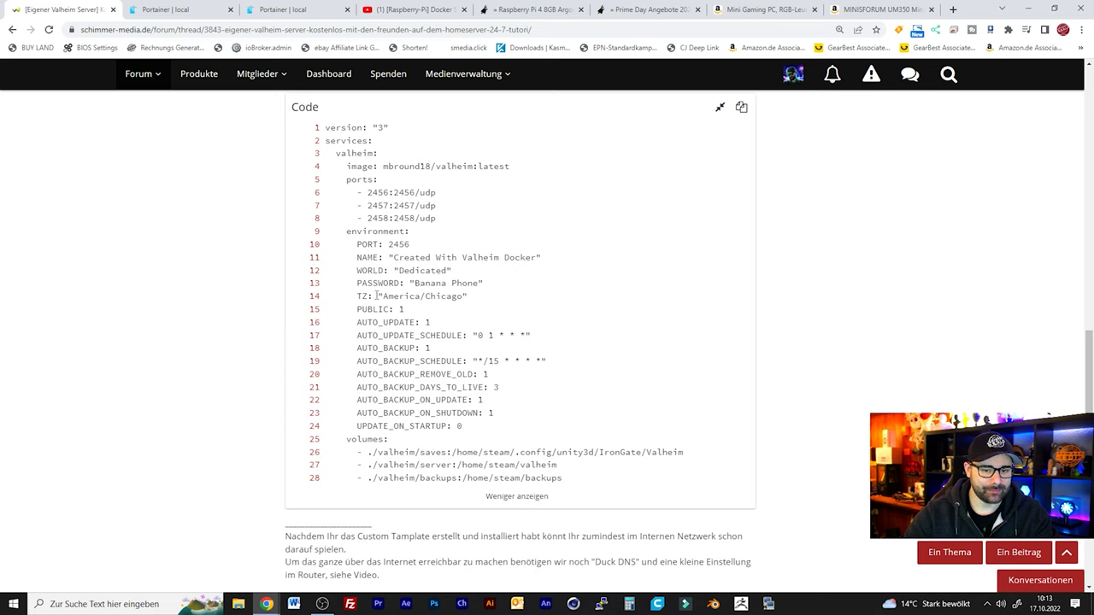
pyautogui.moveTo(384, 297); pyautogui.dragTo(461, 297)
pyautogui.click(660, 307)
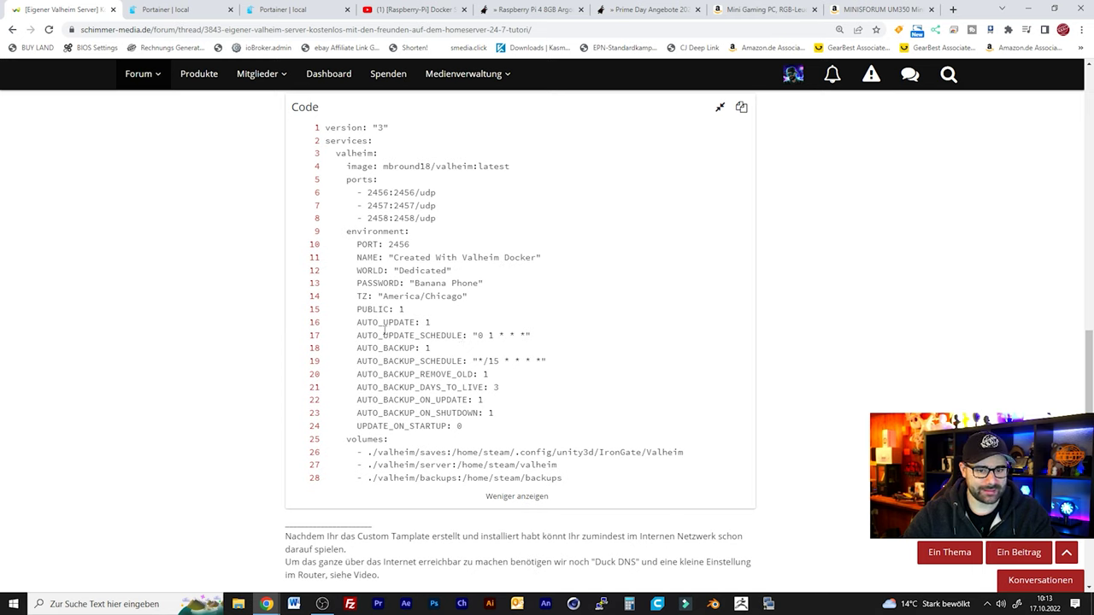
pyautogui.moveTo(478, 336); pyautogui.dragTo(528, 336)
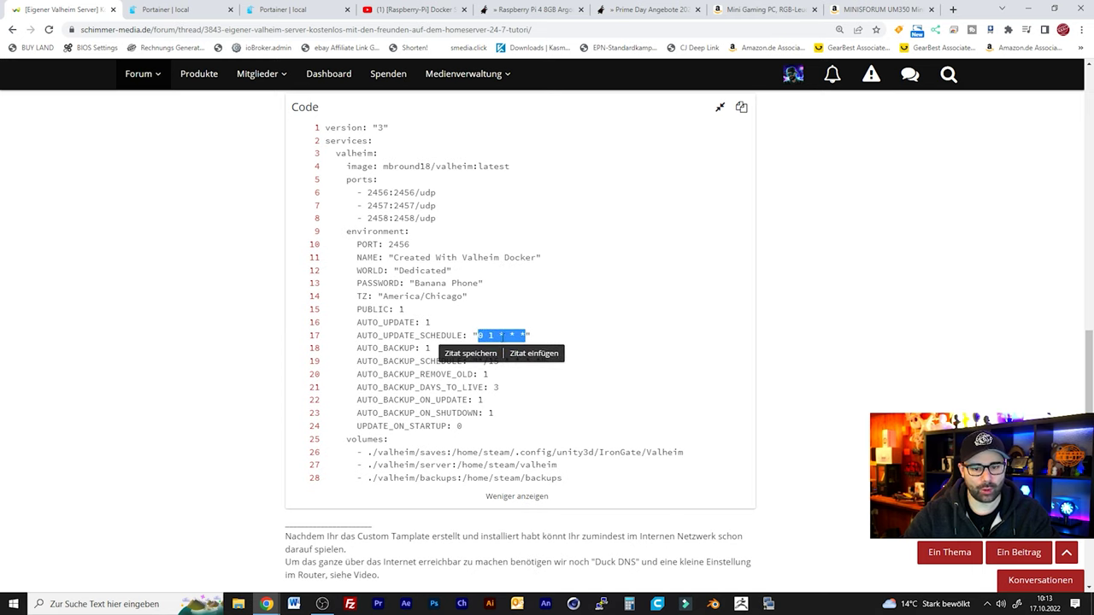
pyautogui.click(587, 317)
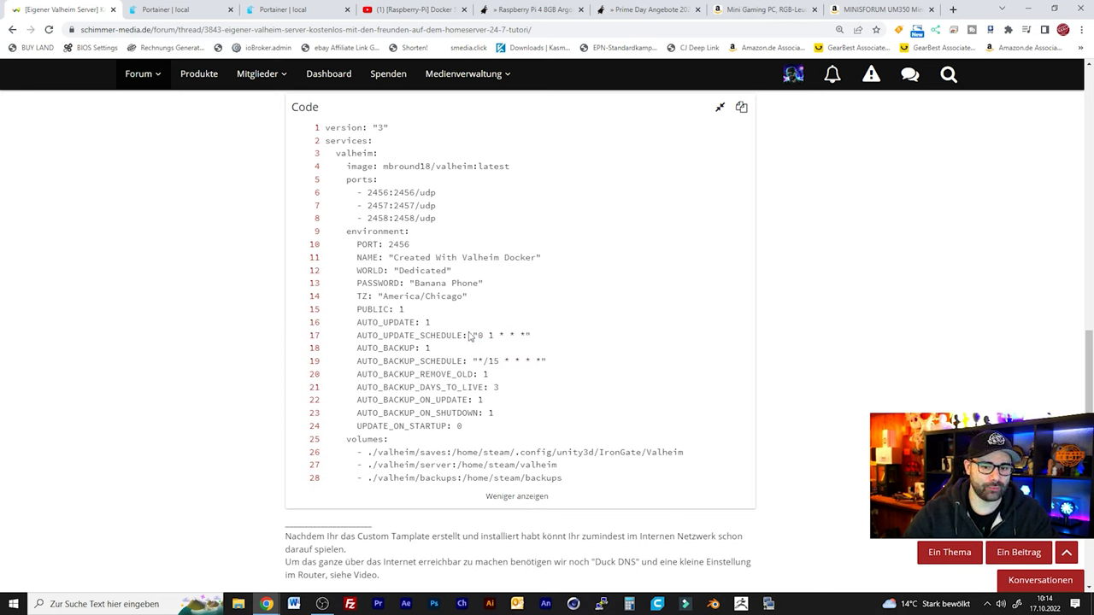
pyautogui.moveTo(485, 335); pyautogui.dragTo(513, 335)
pyautogui.click(614, 327)
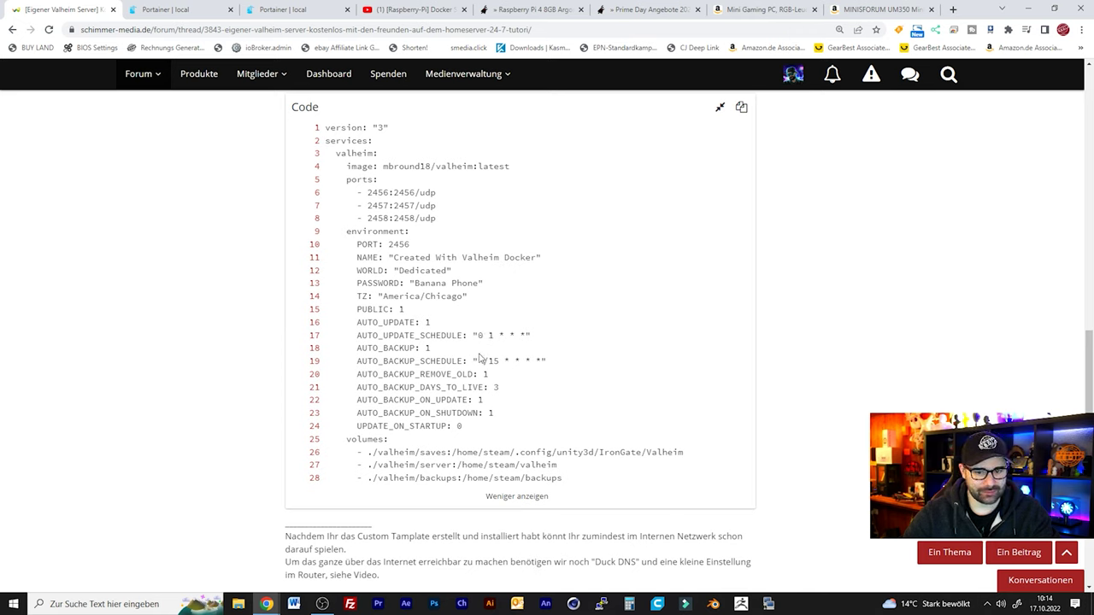
pyautogui.moveTo(479, 359); pyautogui.dragTo(499, 359)
pyautogui.click(594, 343)
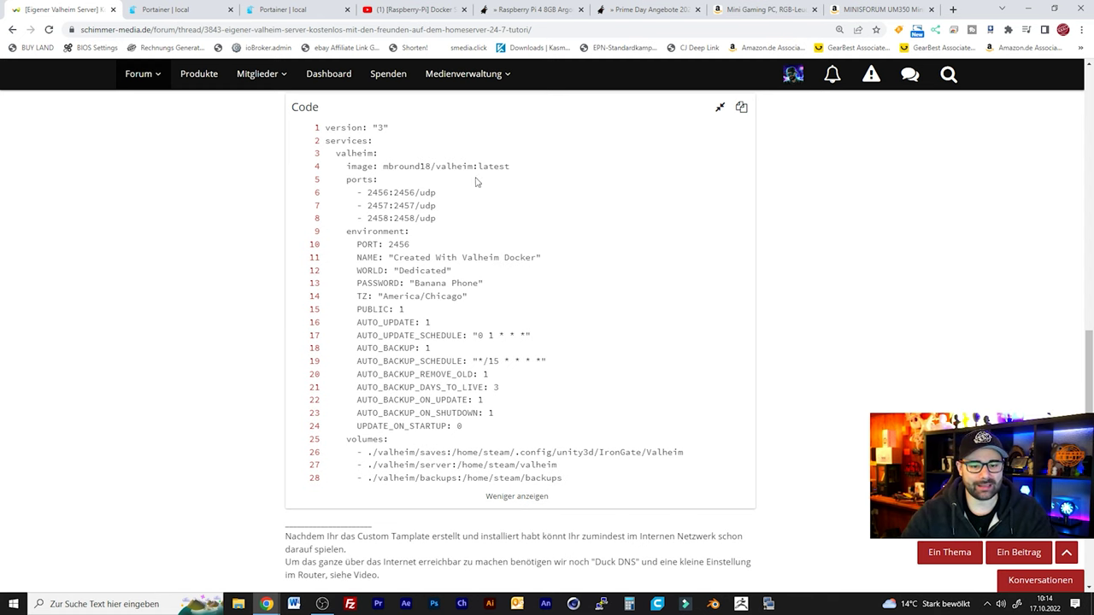
# - Close the pi-server tab, inspect the valheimamd template editor, and return to Custom Templates
pyautogui.click(178, 10)
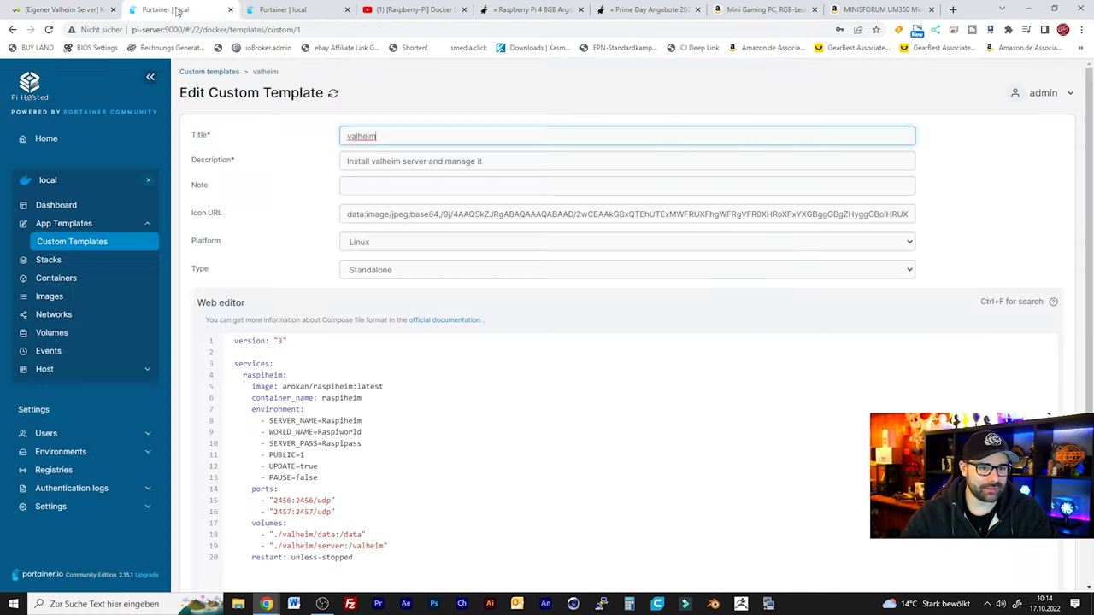
pyautogui.click(230, 10)
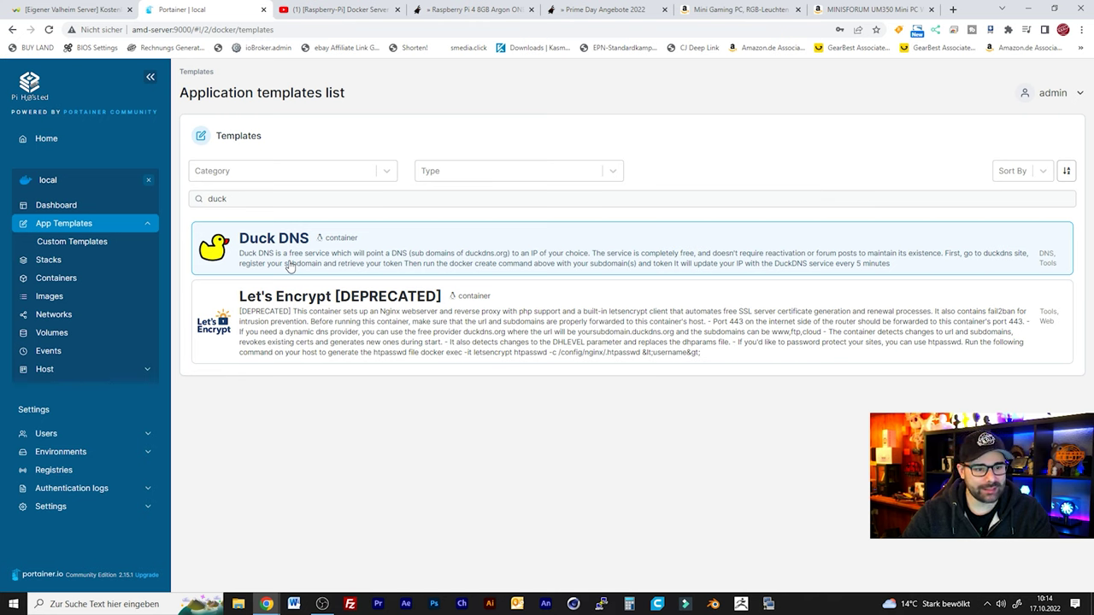
pyautogui.click(72, 244)
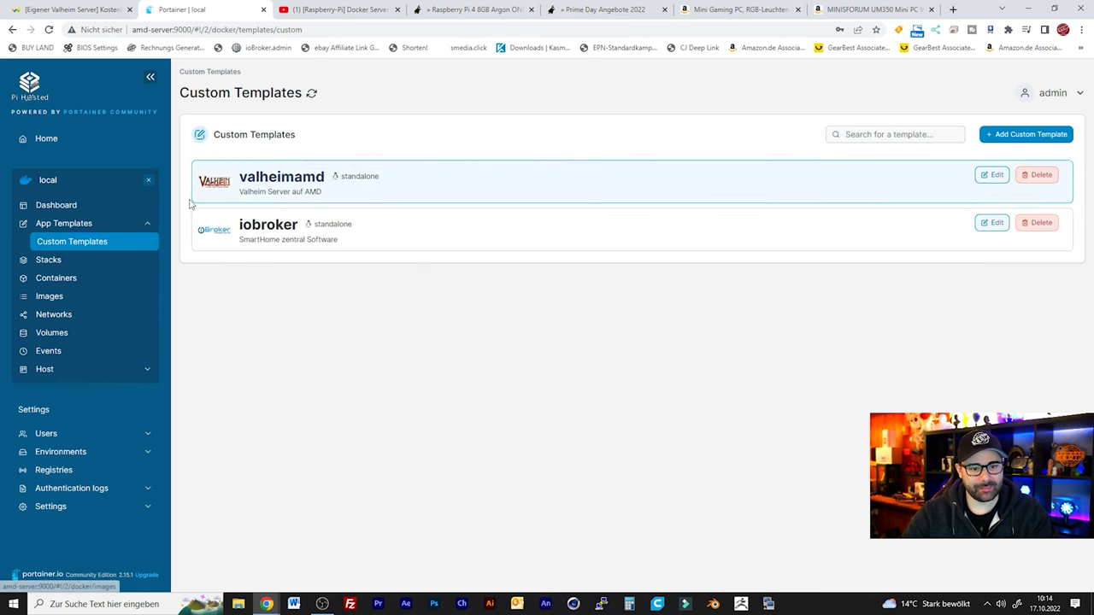
pyautogui.click(992, 174)
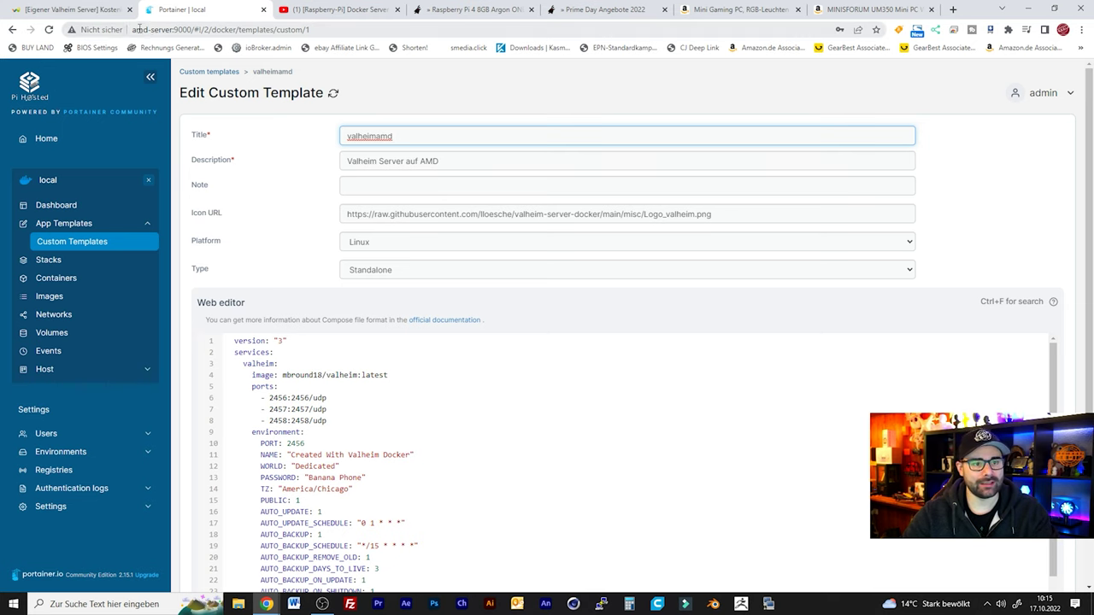
pyautogui.click(137, 29)
pyautogui.press('Return')
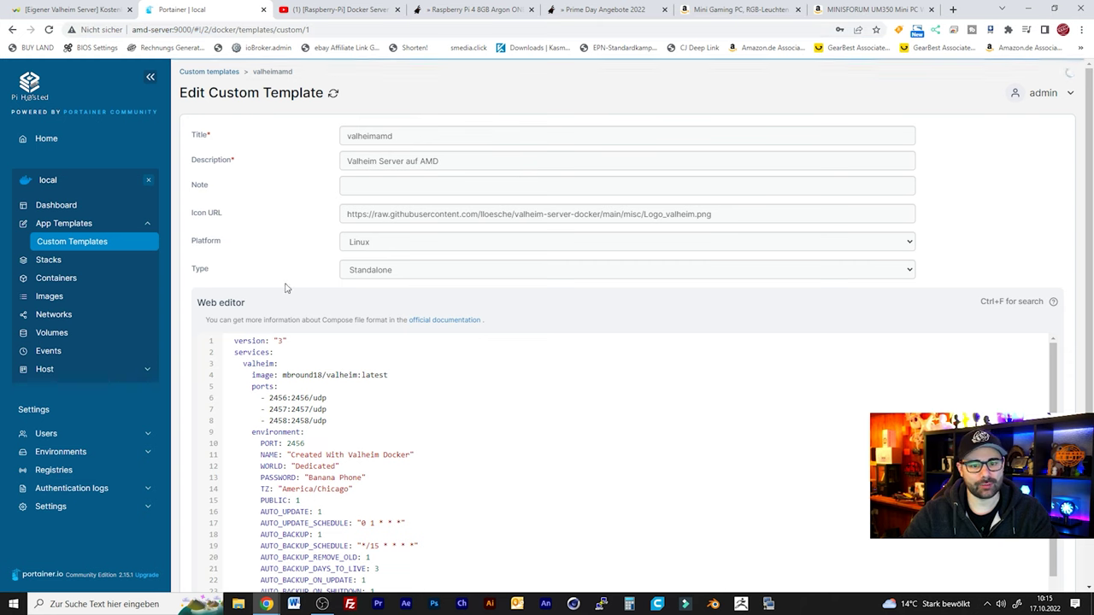
pyautogui.scroll(-2, 496, 291)
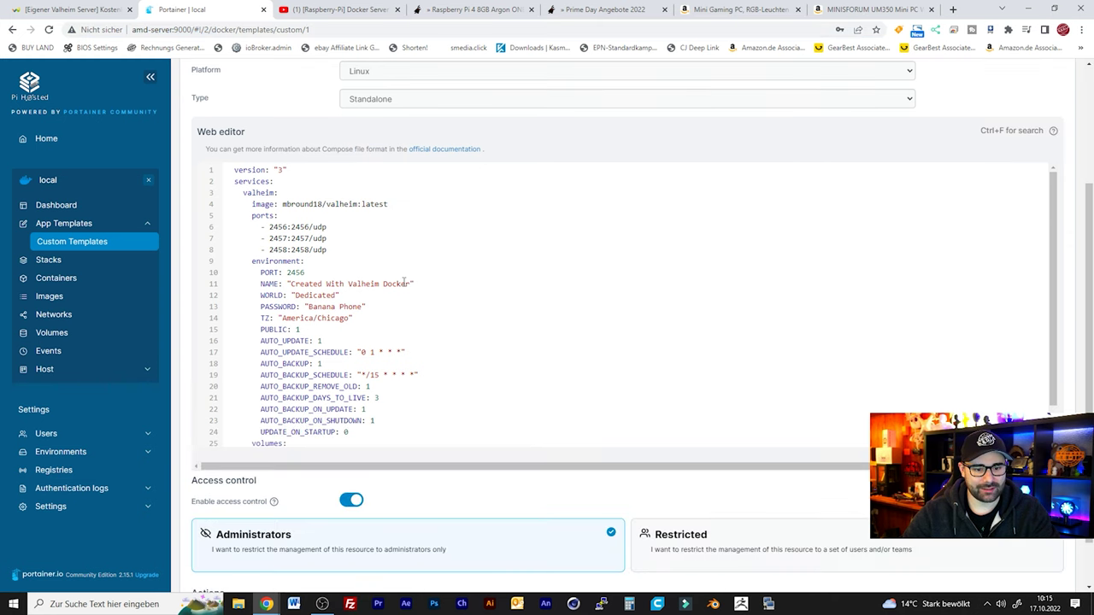
pyautogui.scroll(1, 385, 280)
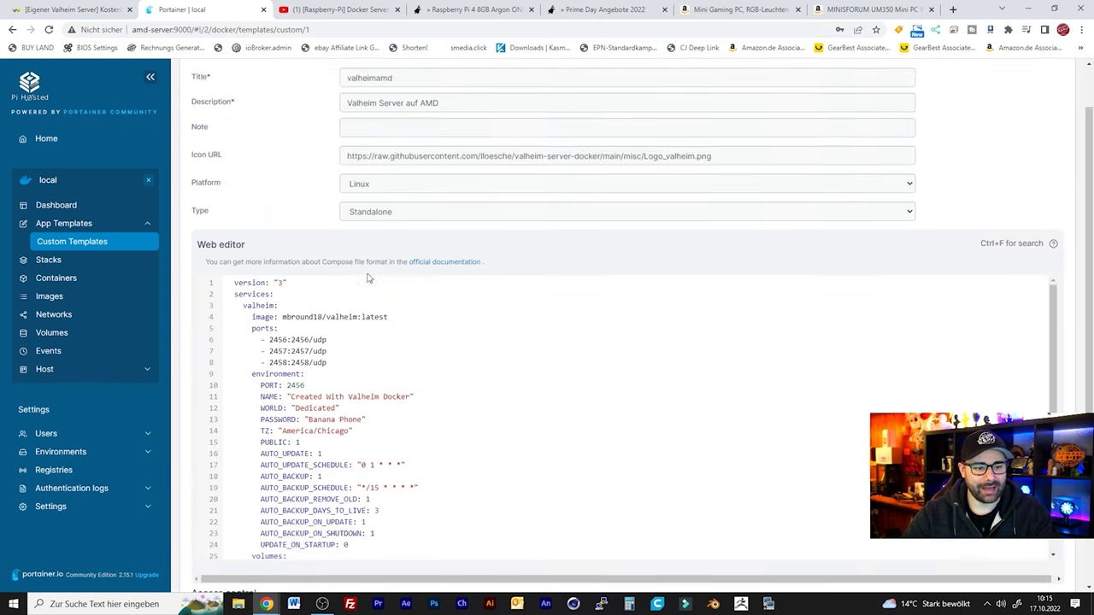
pyautogui.click(77, 246)
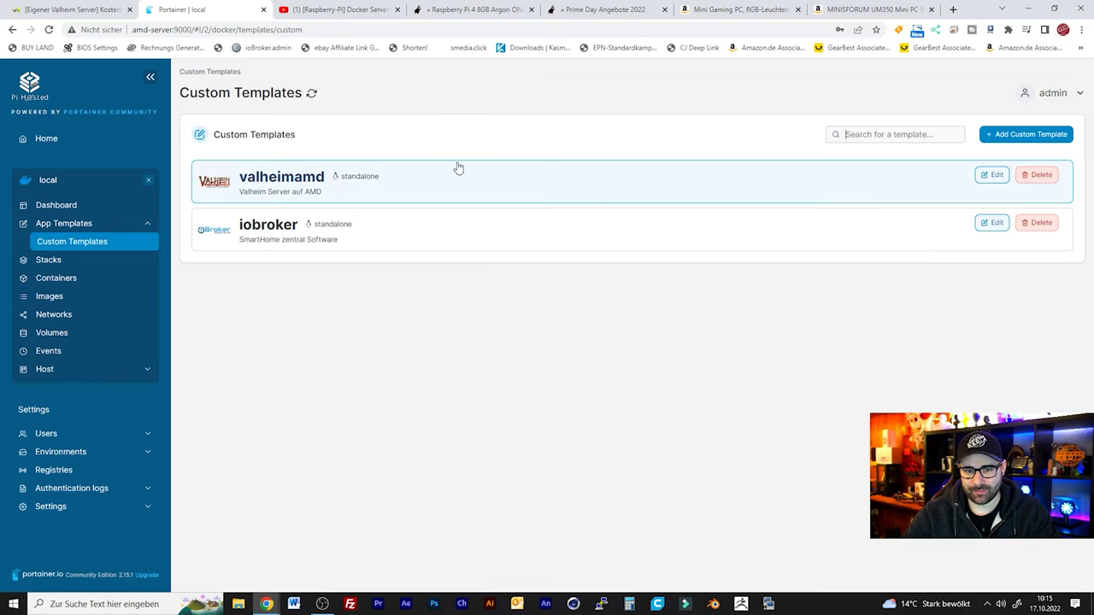
# - In valheimamd's compose file, rename the server to 'SchimmerMediaHD Valheim AMD' and retitle the world similarly
pyautogui.click(280, 182)
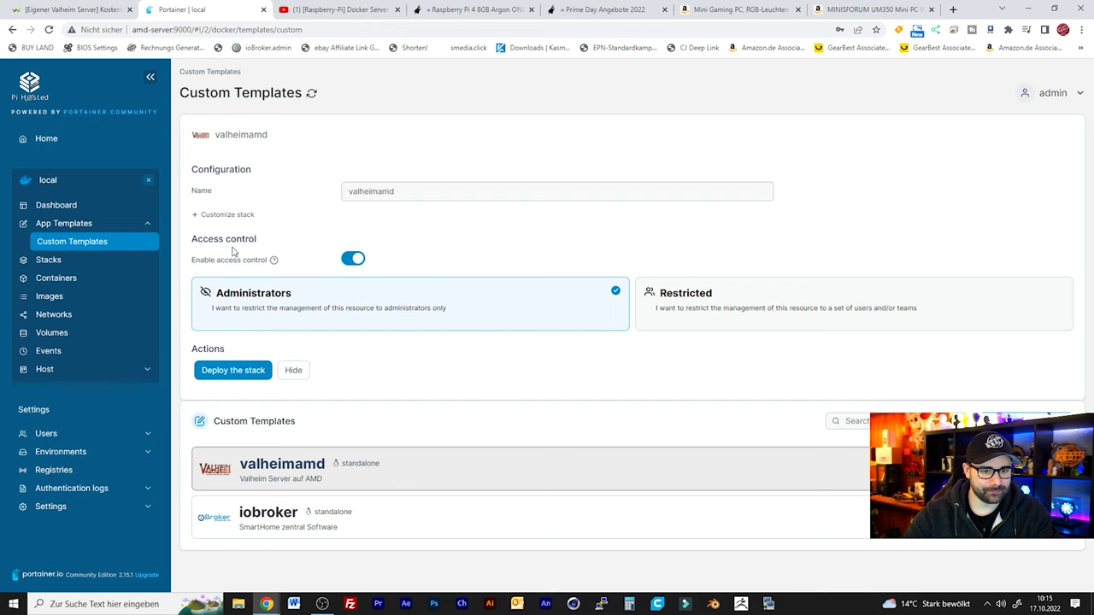
pyautogui.click(206, 217)
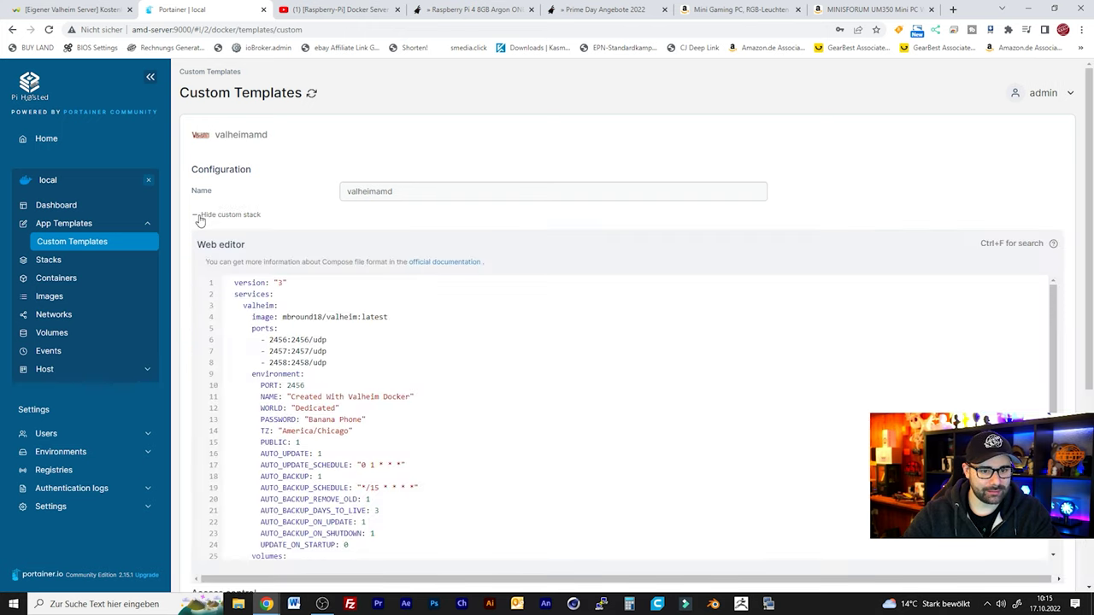
pyautogui.scroll(-2, 591, 386)
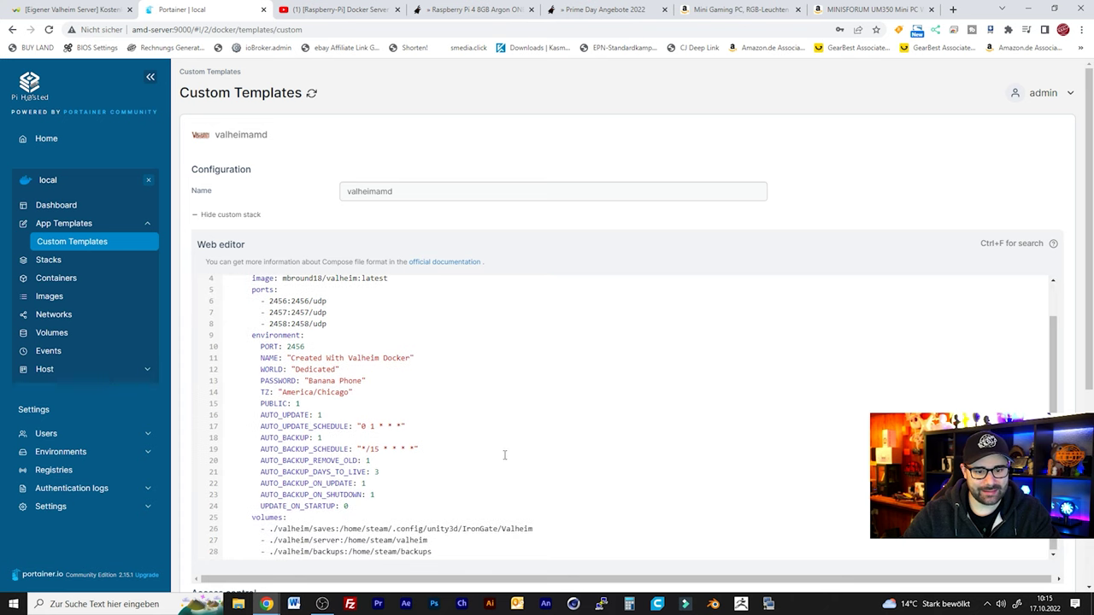
pyautogui.scroll(-1, 505, 461)
pyautogui.scroll(4, 430, 371)
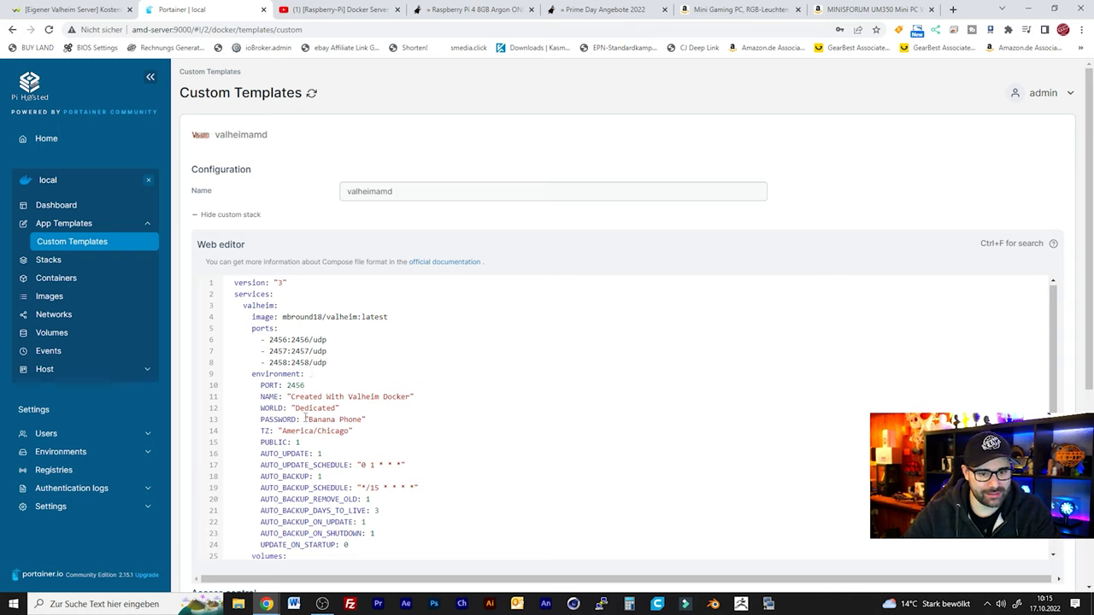
pyautogui.moveTo(412, 397); pyautogui.dragTo(292, 396)
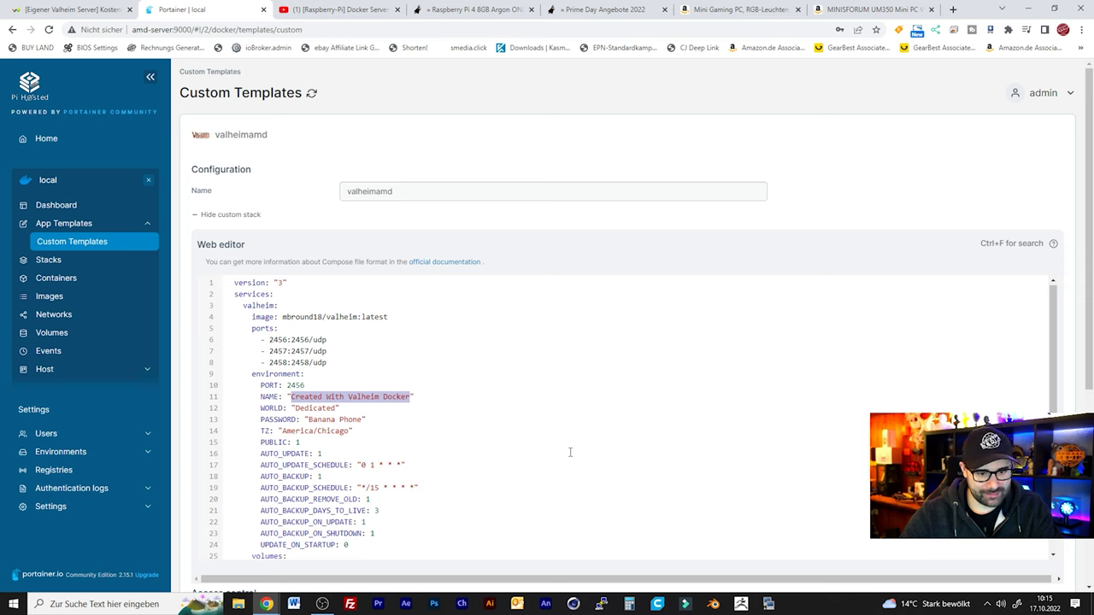
pyautogui.write('Schimm')
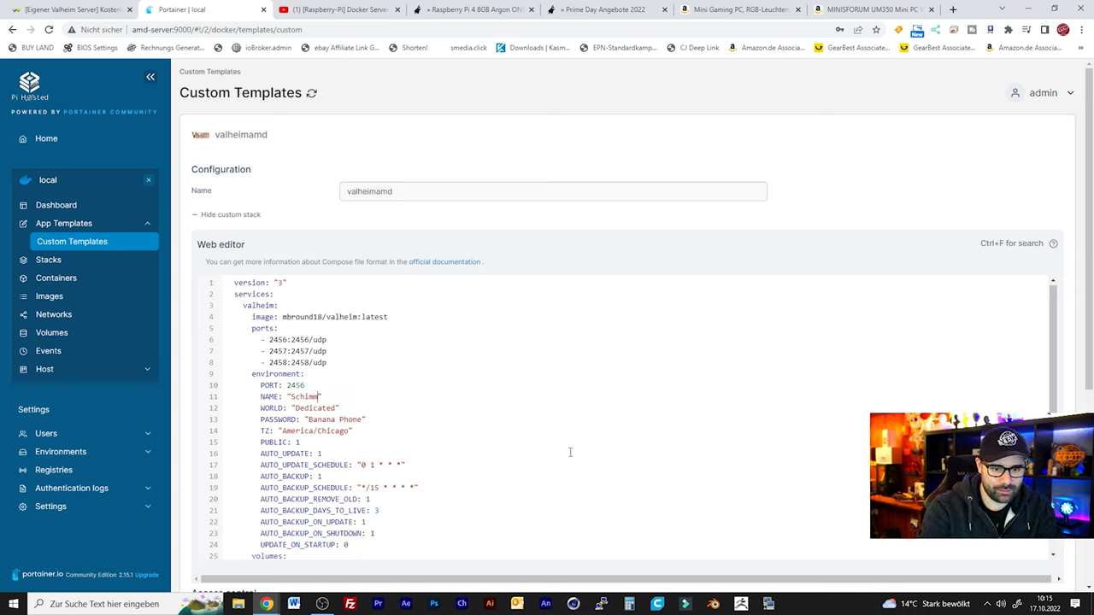
pyautogui.write('erMediaHD Val')
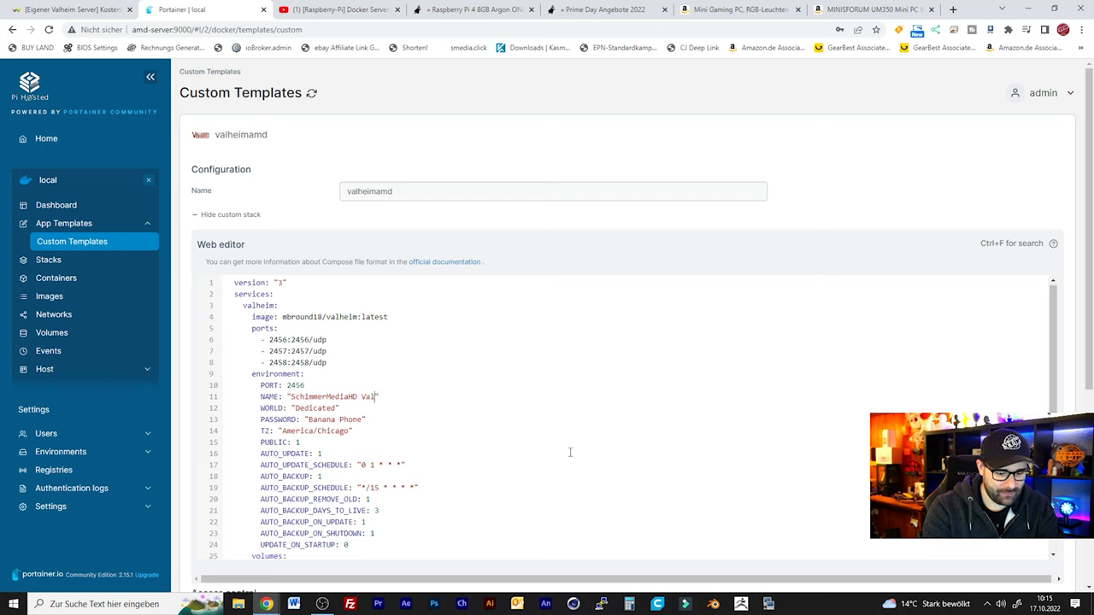
pyautogui.write('heim AMD')
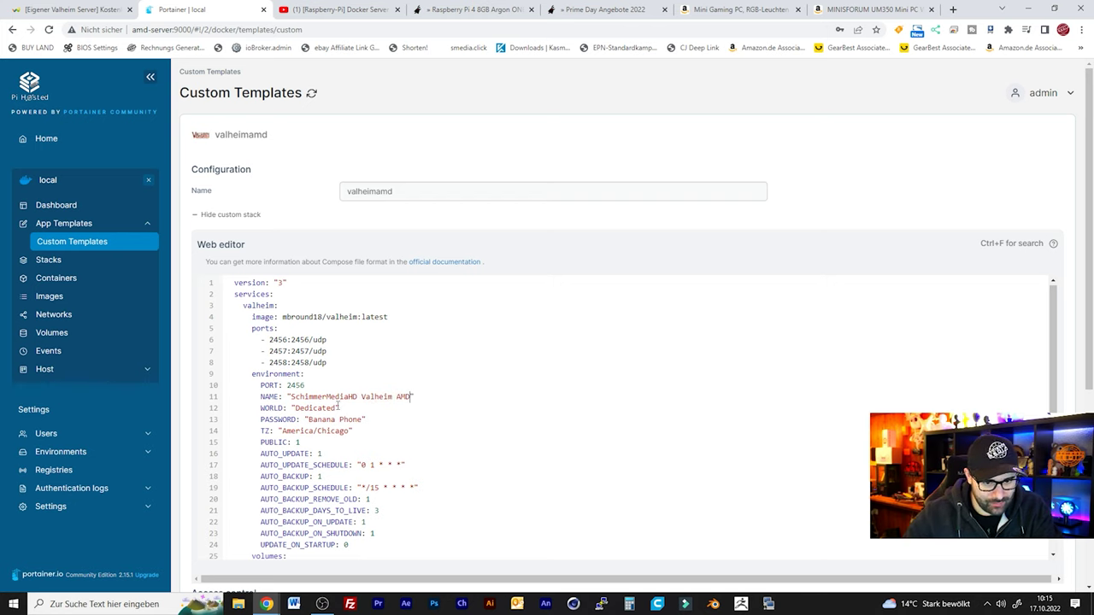
pyautogui.moveTo(339, 407); pyautogui.dragTo(298, 408)
pyautogui.write('S')
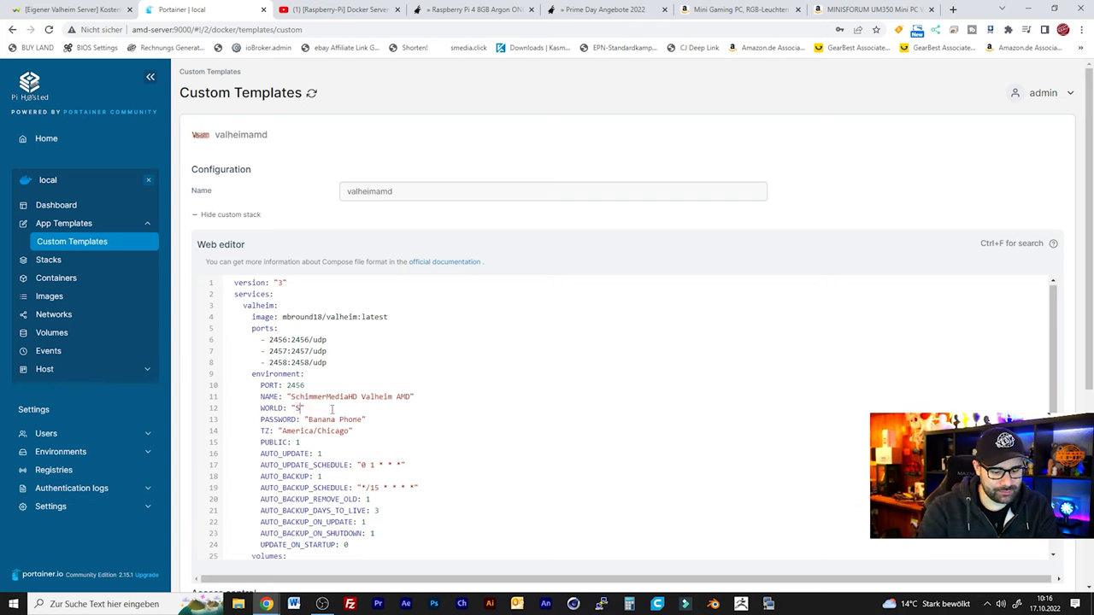
pyautogui.write('chimmerMe')
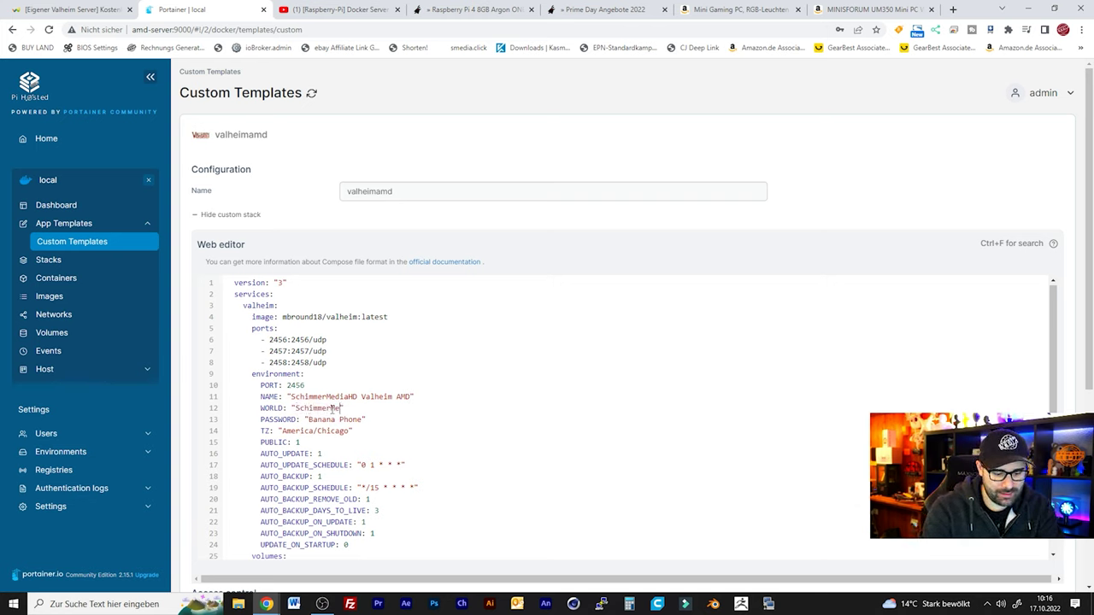
pyautogui.write('diaHD Valheim Server')
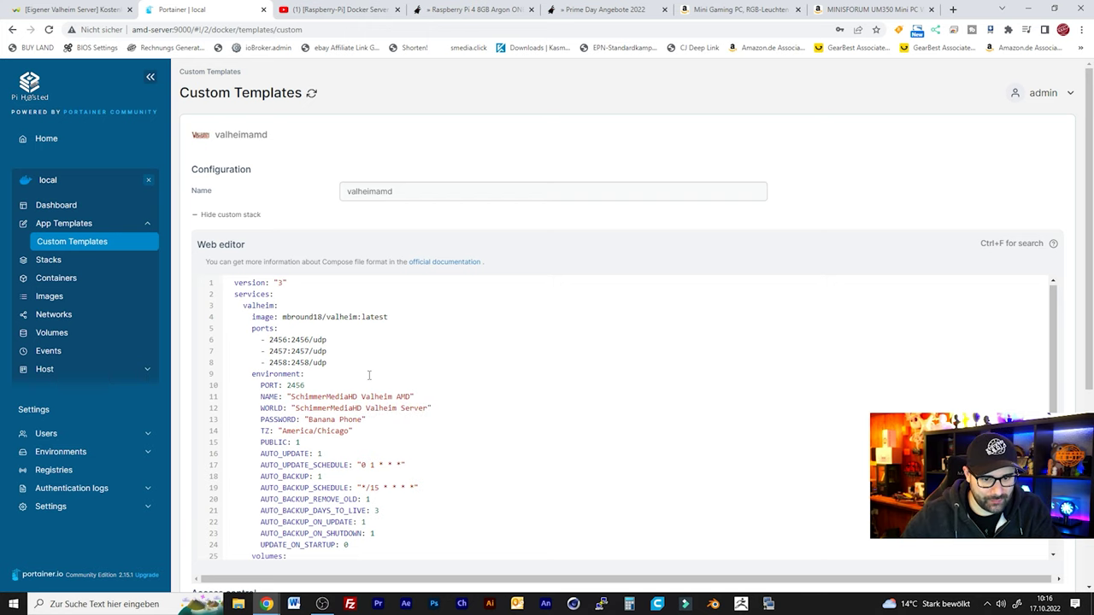
# - Replace the server password and change the timezone from Chicago to Europe/Berlin
pyautogui.doubleClick(363, 420)
pyautogui.click(366, 419)
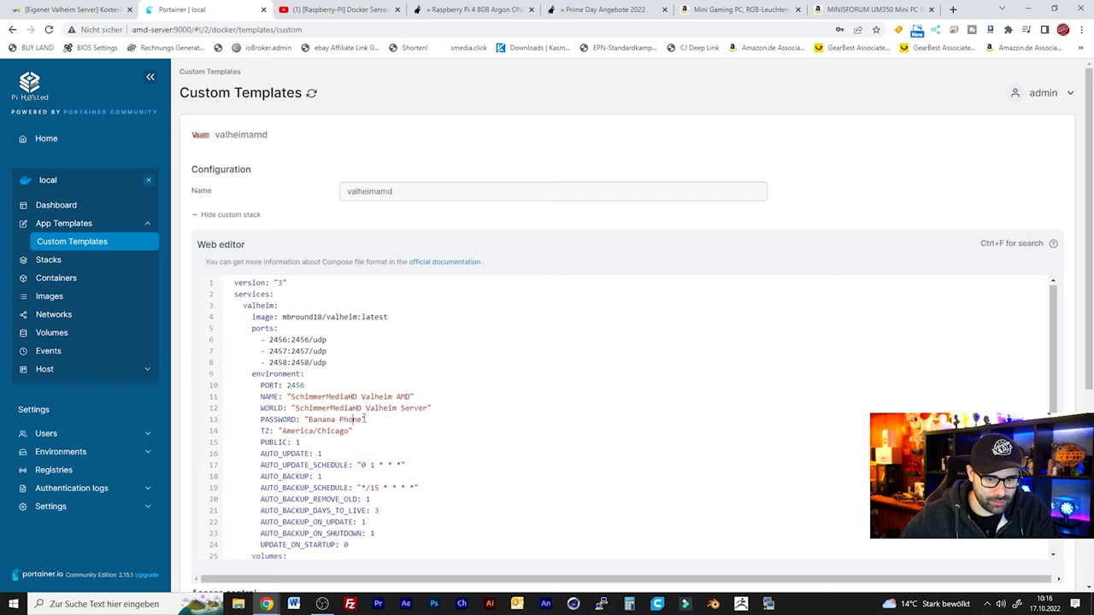
pyautogui.moveTo(365, 418); pyautogui.dragTo(308, 419)
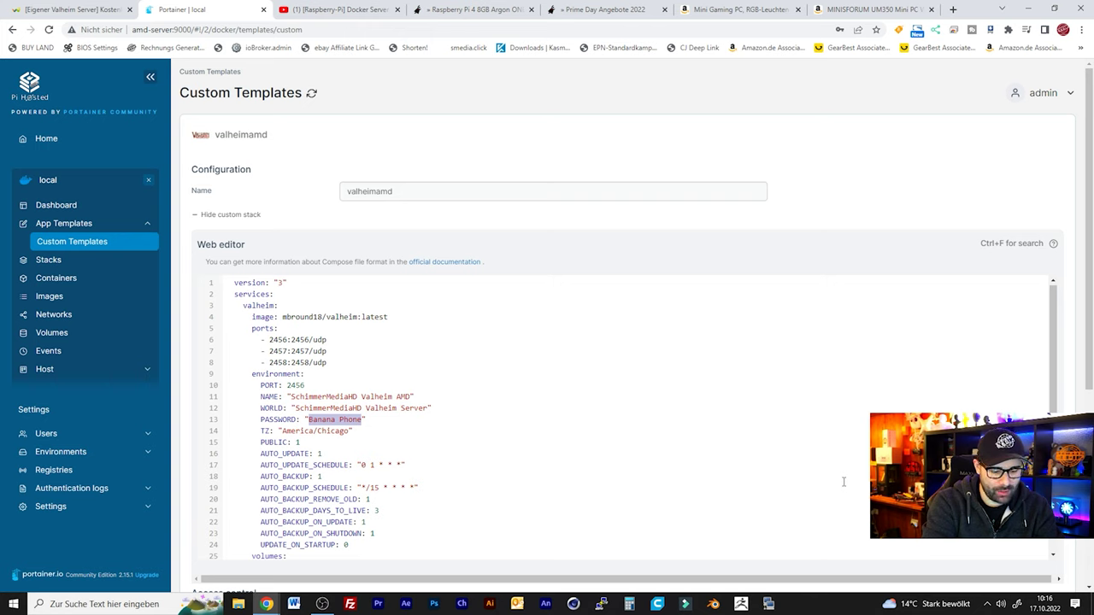
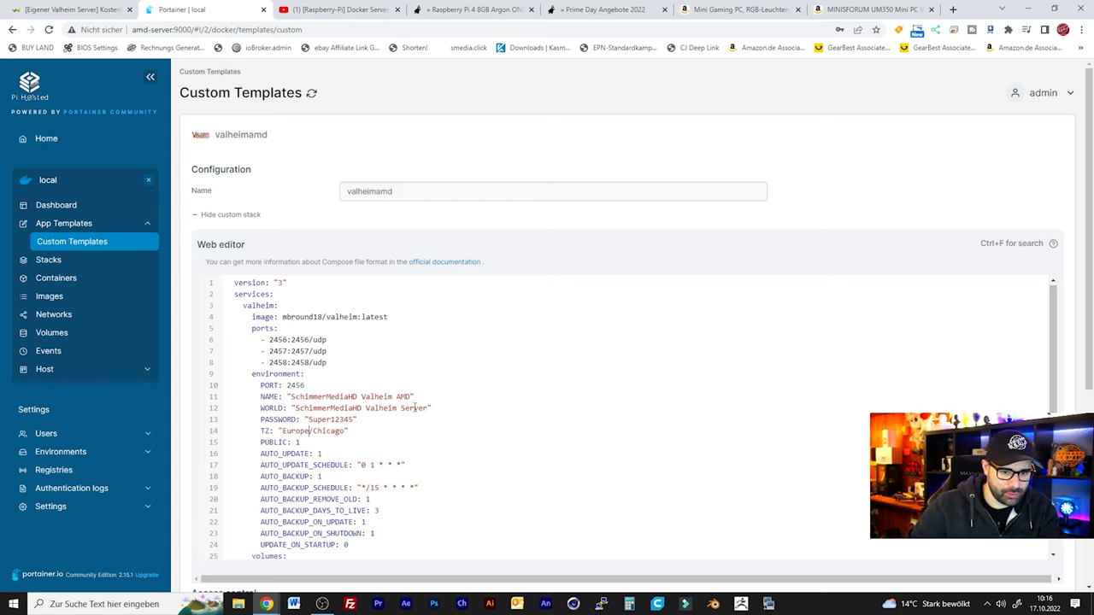
pyautogui.moveTo(346, 434); pyautogui.dragTo(314, 433)
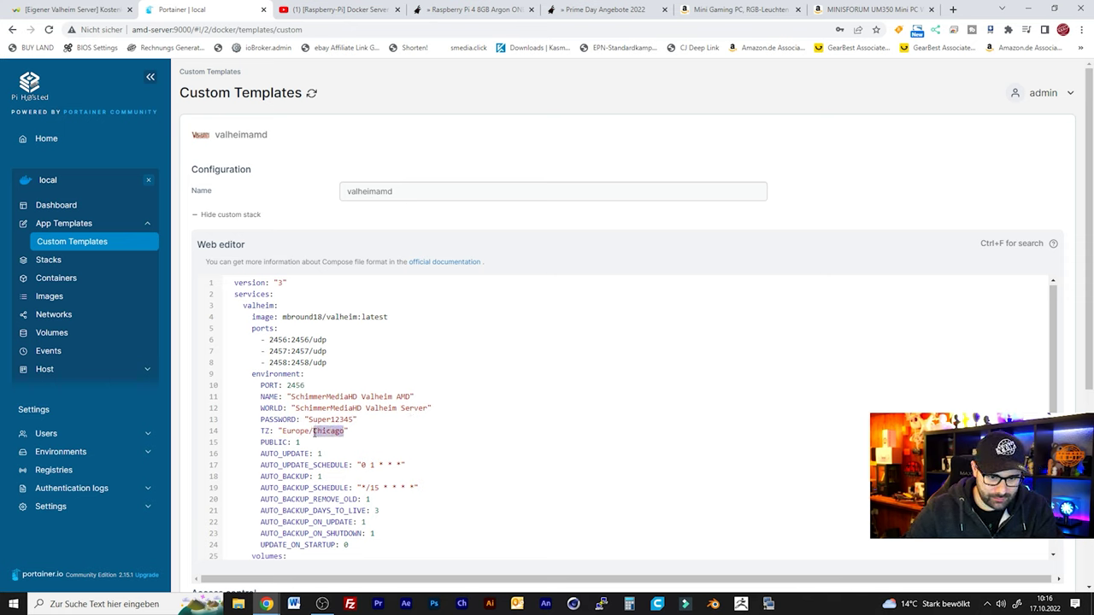
pyautogui.write('Berli')
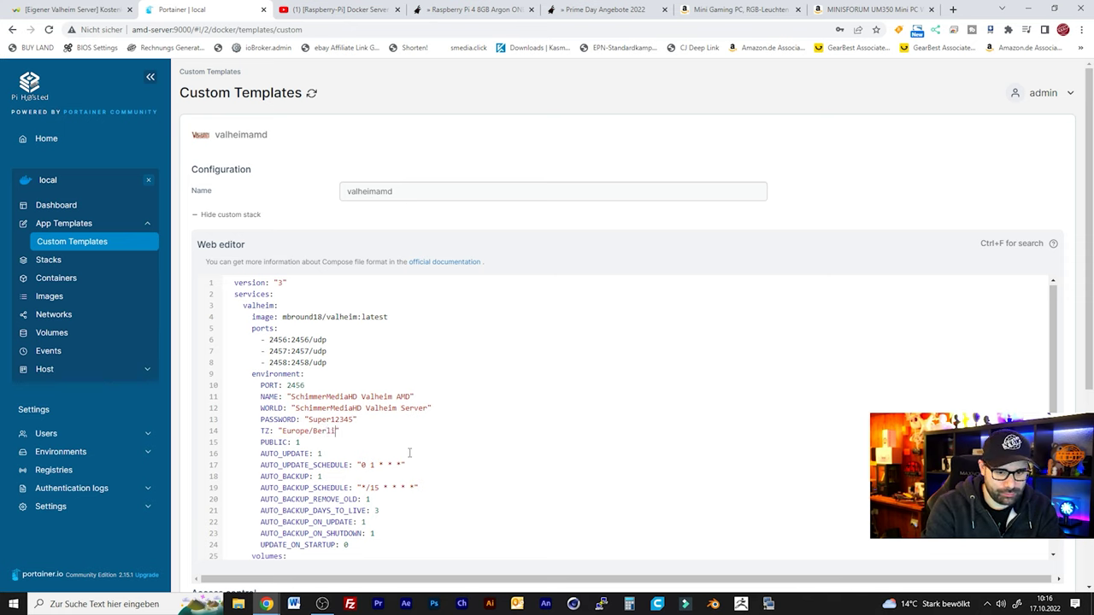
pyautogui.write('n')
# - Scroll to the bottom of the valheimamd stack form to deploy it
pyautogui.scroll(-1, 332, 419)
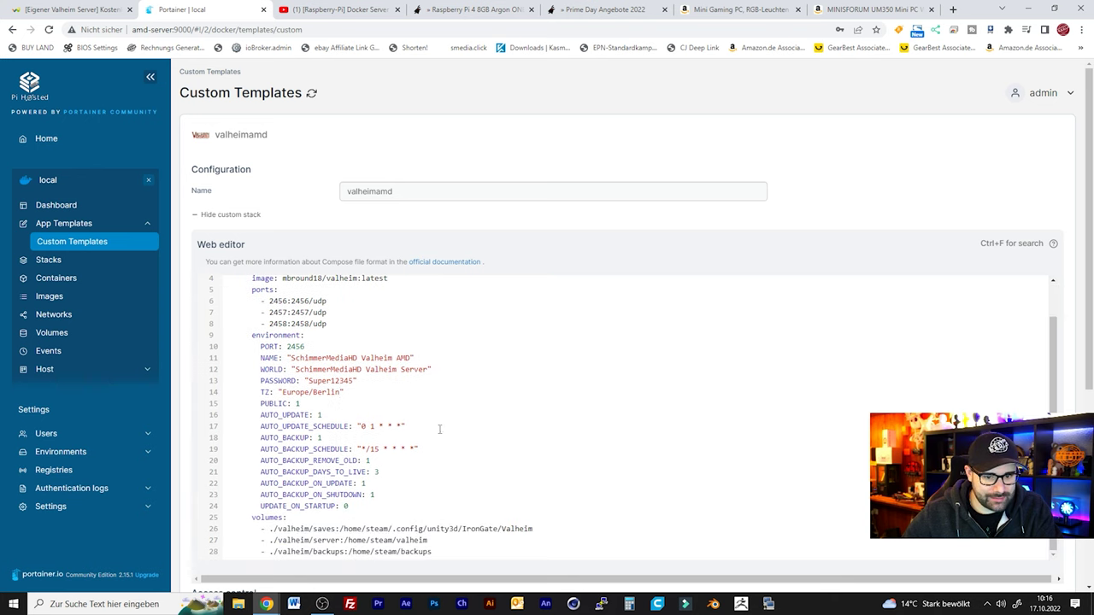
pyautogui.scroll(-2, 328, 461)
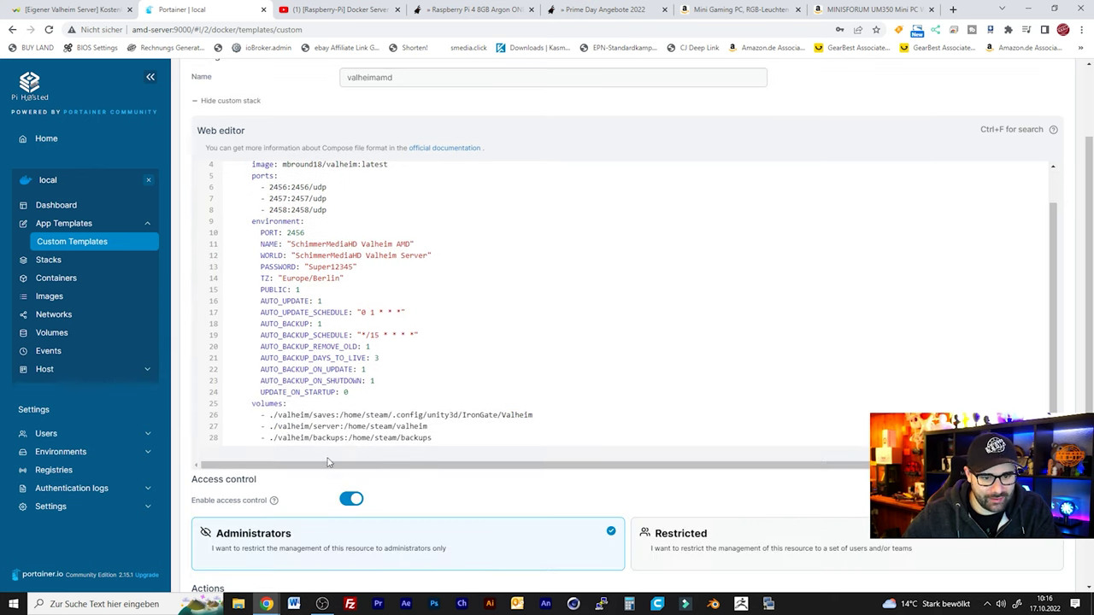
pyautogui.scroll(-3, 489, 416)
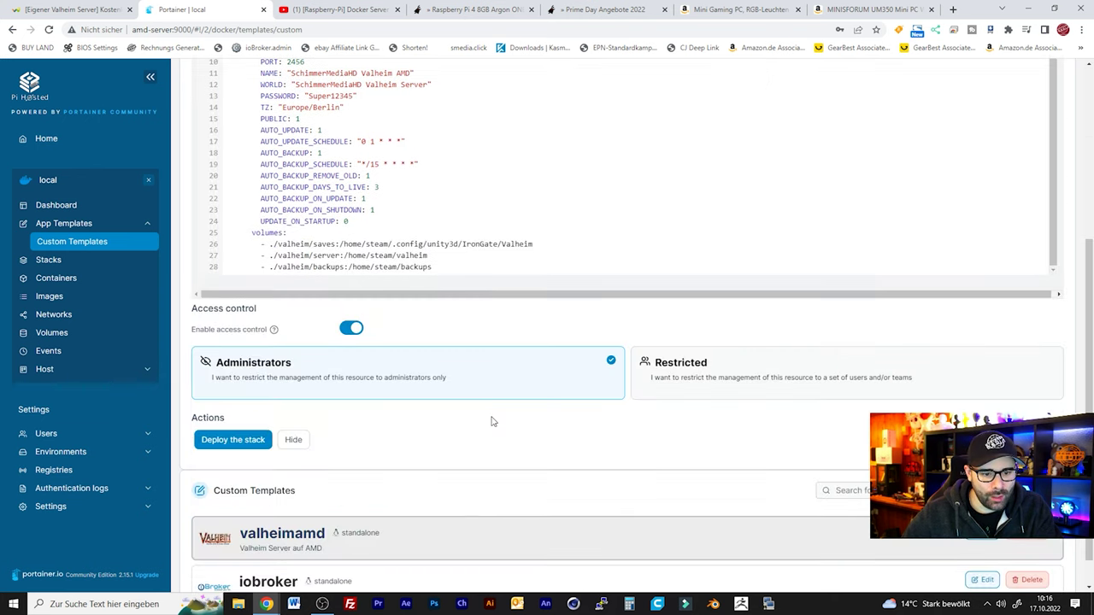
pyautogui.scroll(-1, 491, 422)
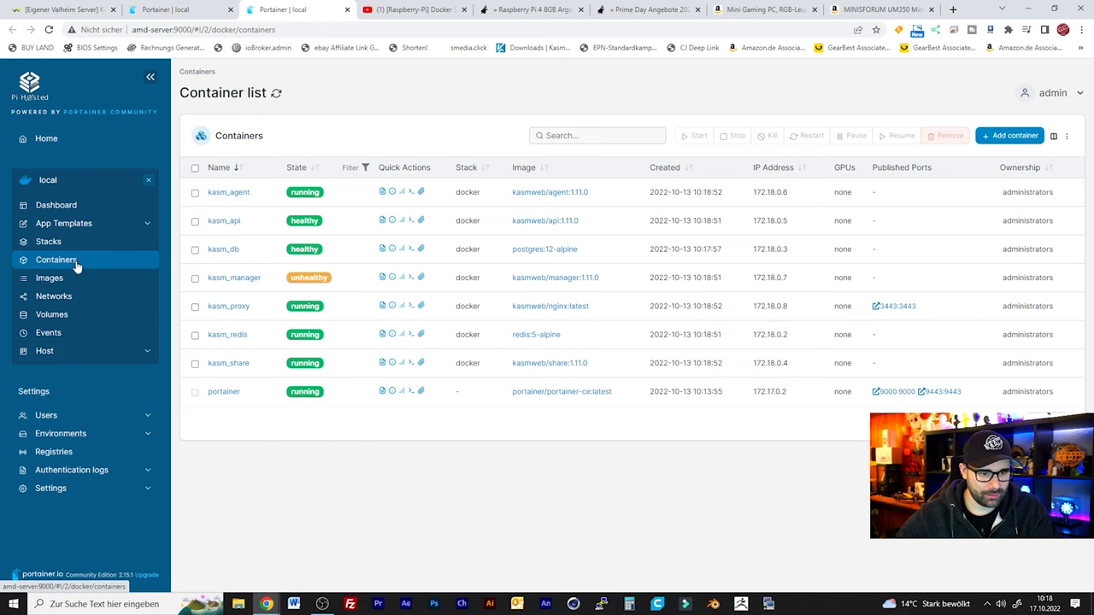
# - Open the valheimamd-valheim-1 container's logs to watch SteamCMD's update progress
pyautogui.click(51, 242)
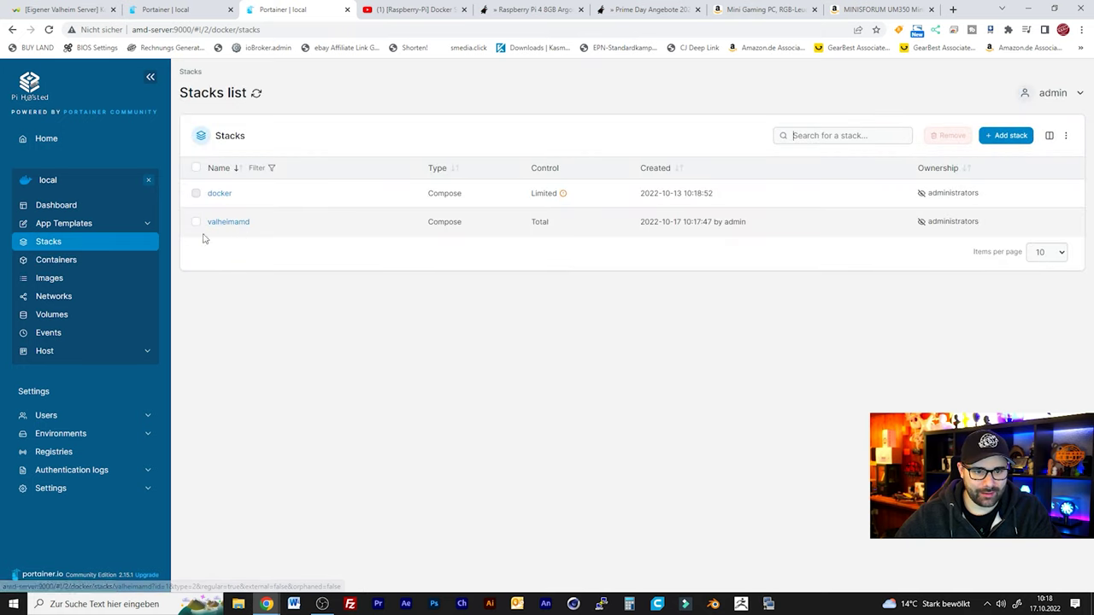
pyautogui.click(60, 261)
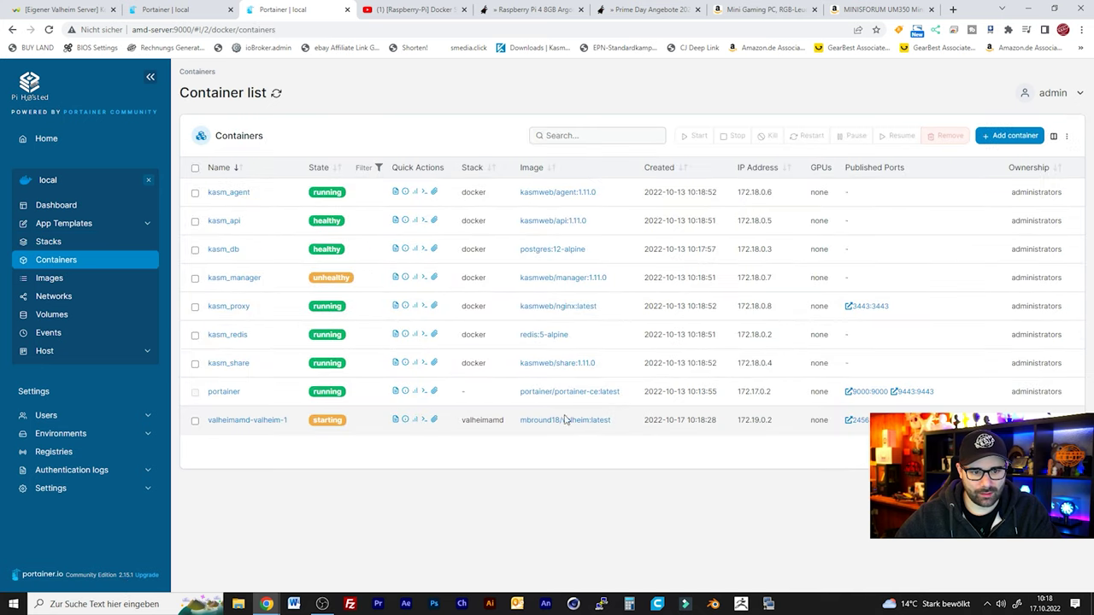
pyautogui.click(396, 420)
pyautogui.scroll(-1, 547, 418)
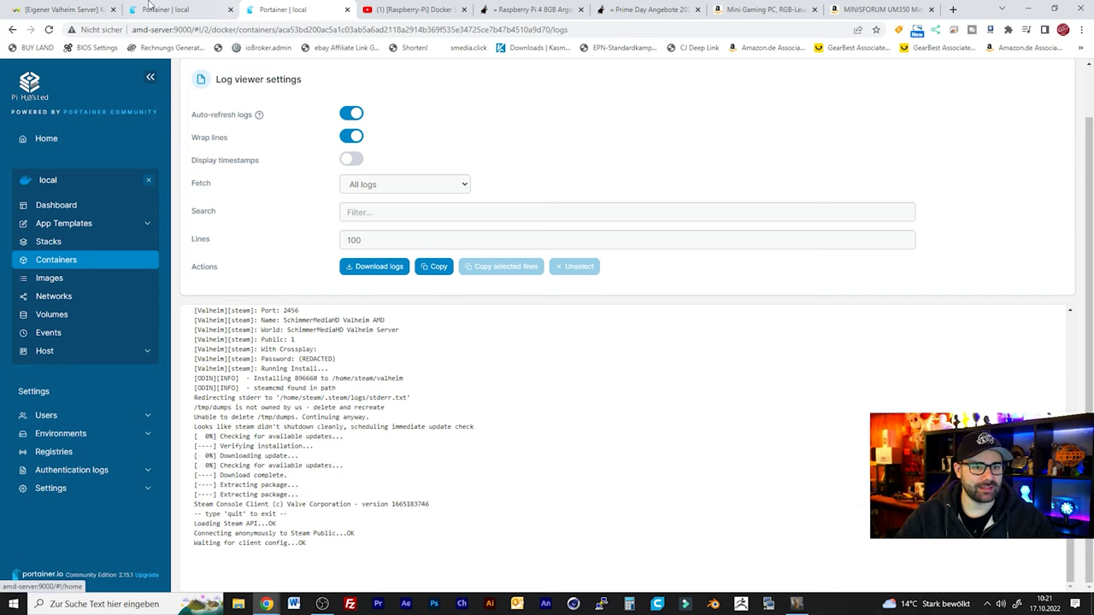
# - Restart the valheimamd-valheim-1 and kasm_manager containers, then check the Valheim container's logs
pyautogui.click(48, 242)
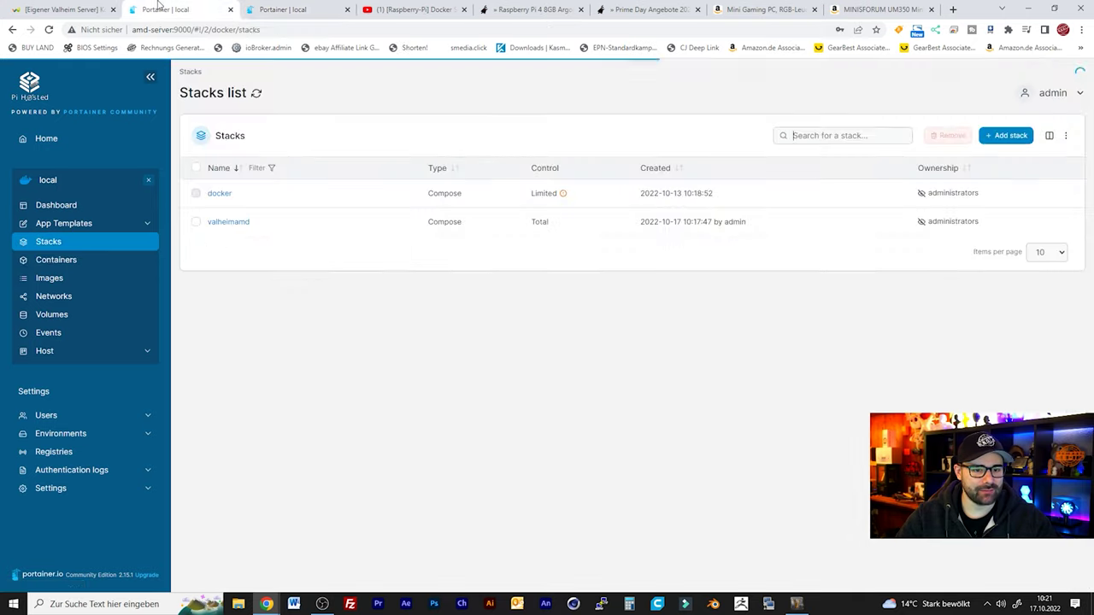
pyautogui.click(56, 260)
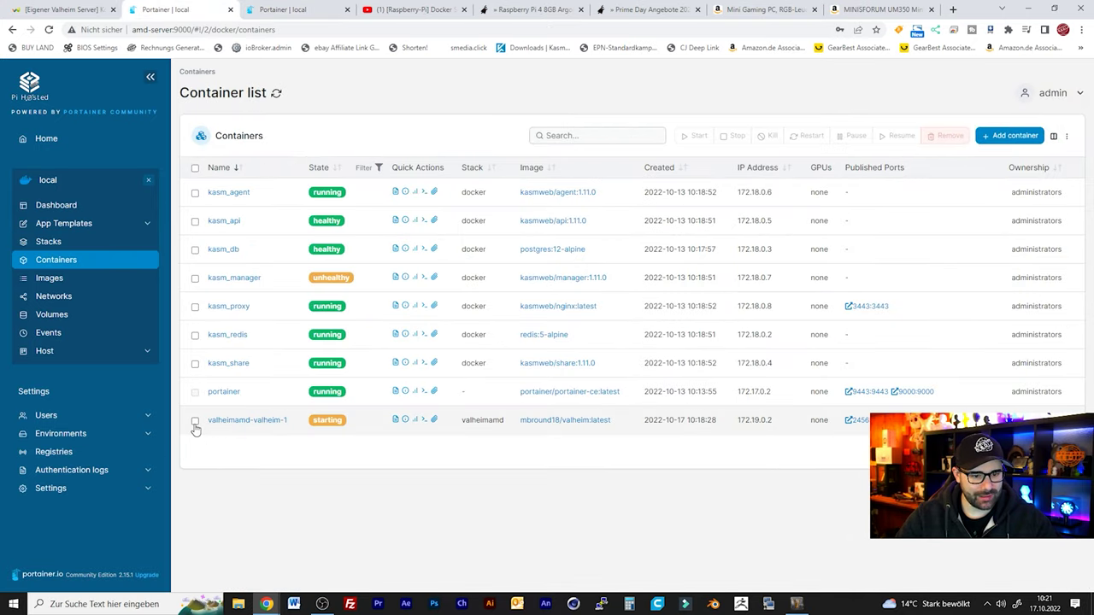
pyautogui.click(194, 420)
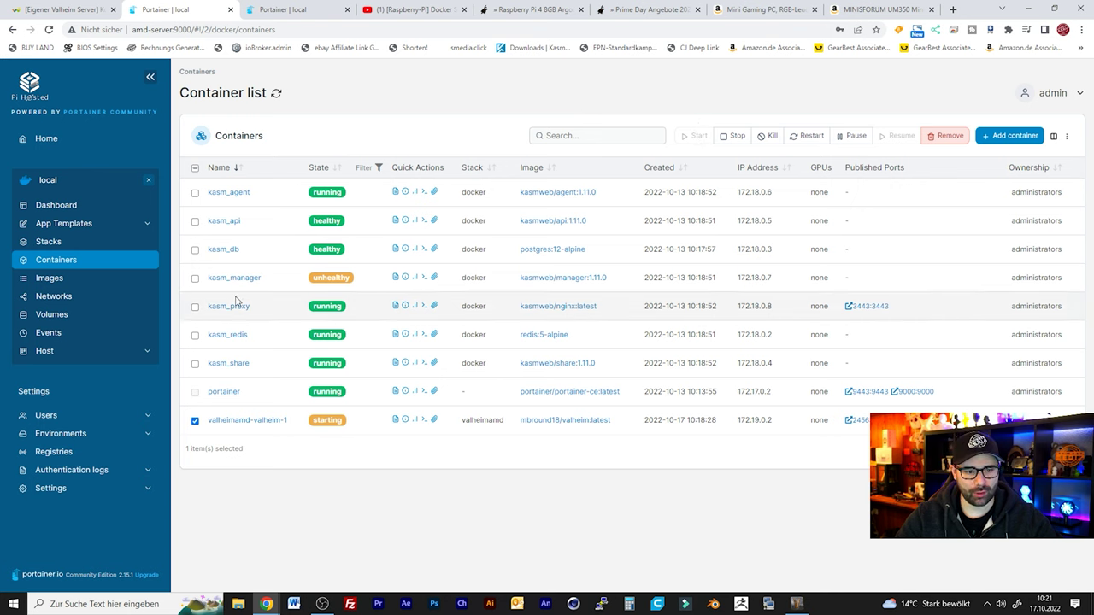
pyautogui.click(195, 278)
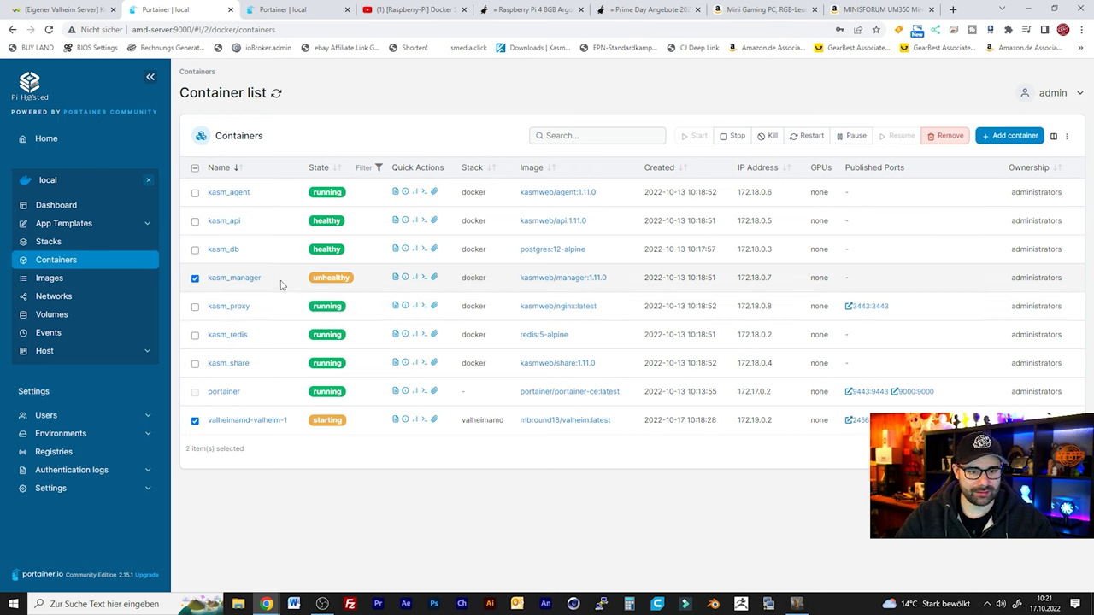
pyautogui.click(807, 138)
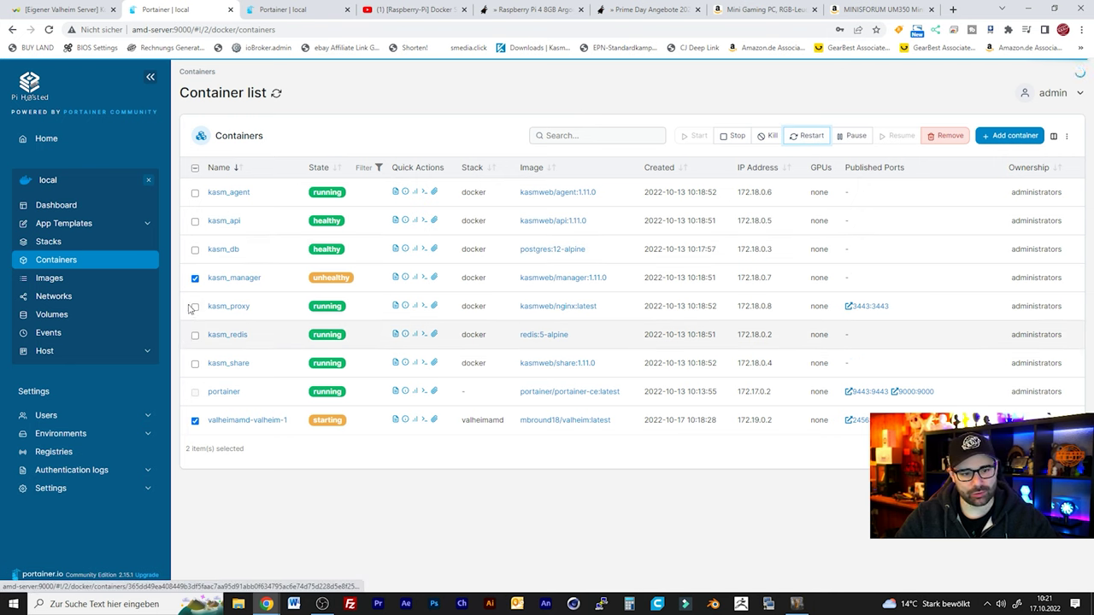
pyautogui.click(282, 10)
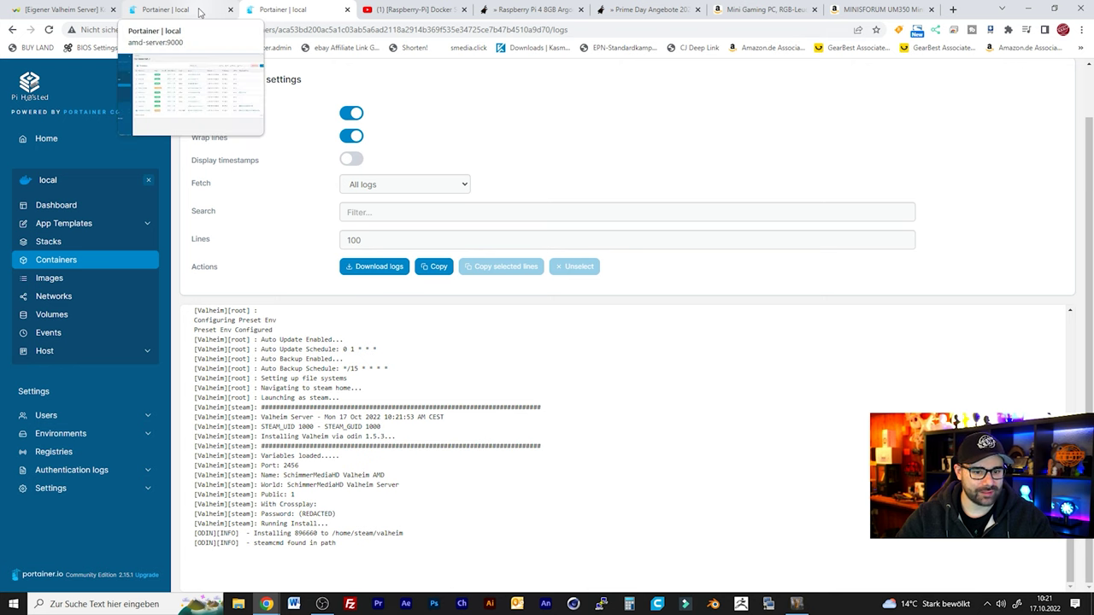
pyautogui.click(199, 11)
# - Go to Valheim's Spiel beitreten tab and delete the amd-server:2456 favourite, confirming with Ja
pyautogui.click(798, 604)
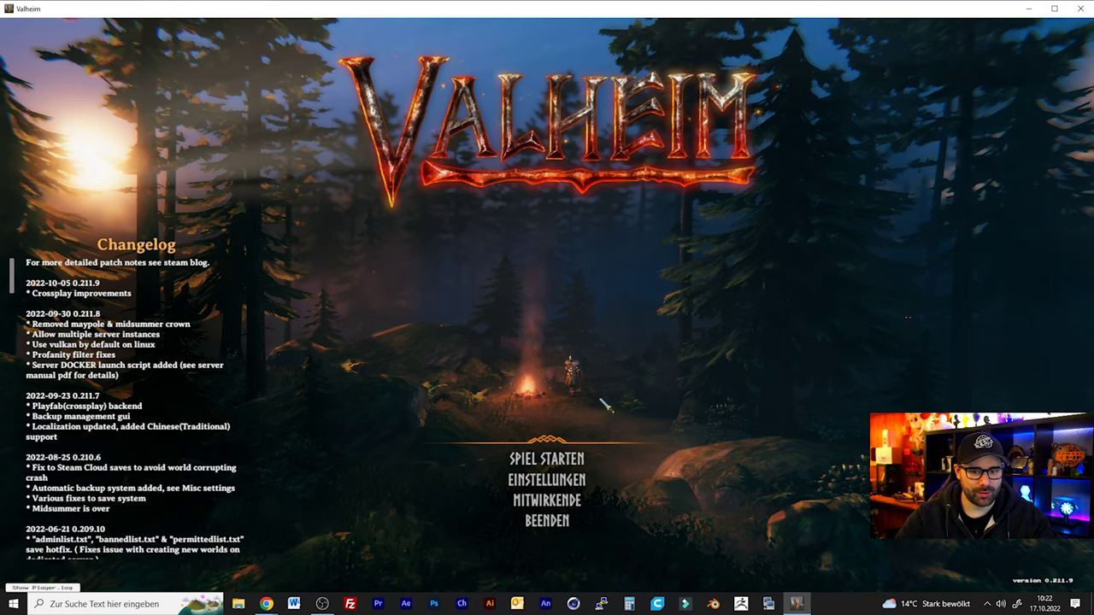
pyautogui.click(547, 459)
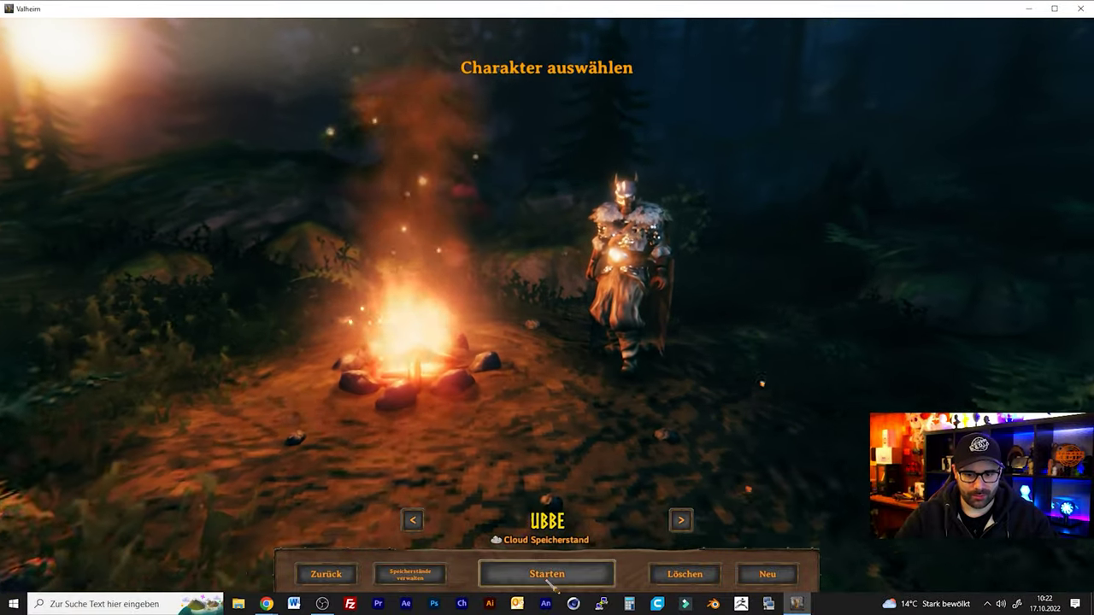
pyautogui.click(544, 585)
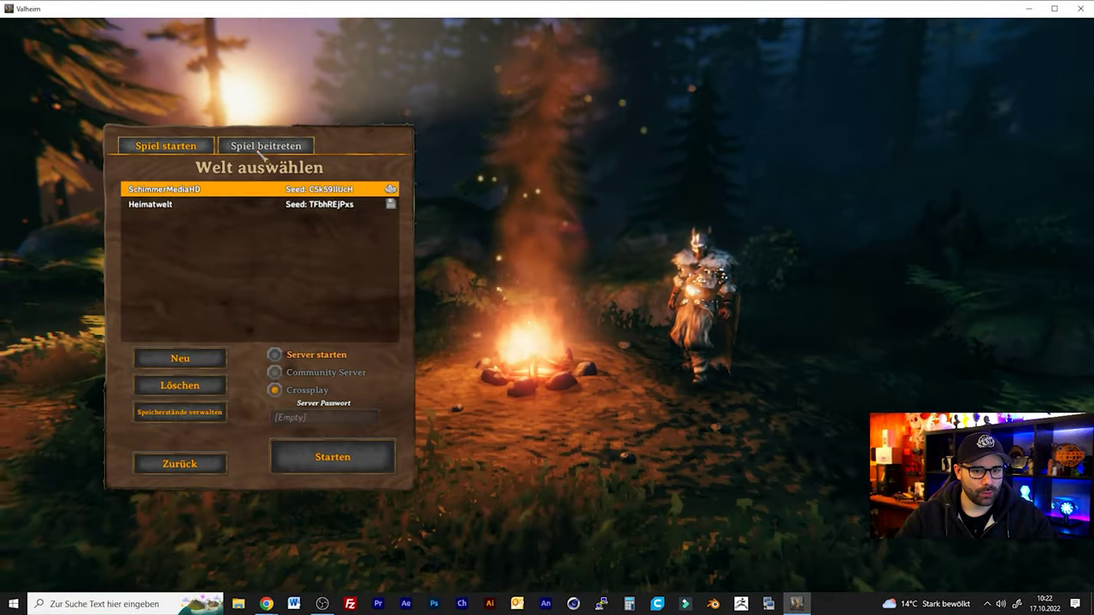
pyautogui.click(272, 148)
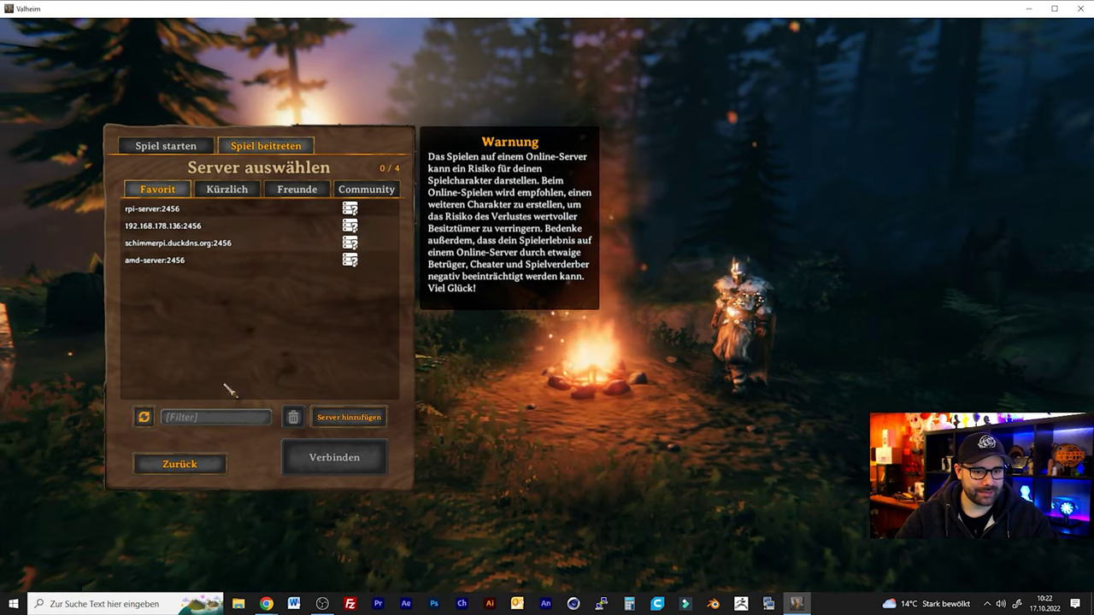
pyautogui.click(216, 260)
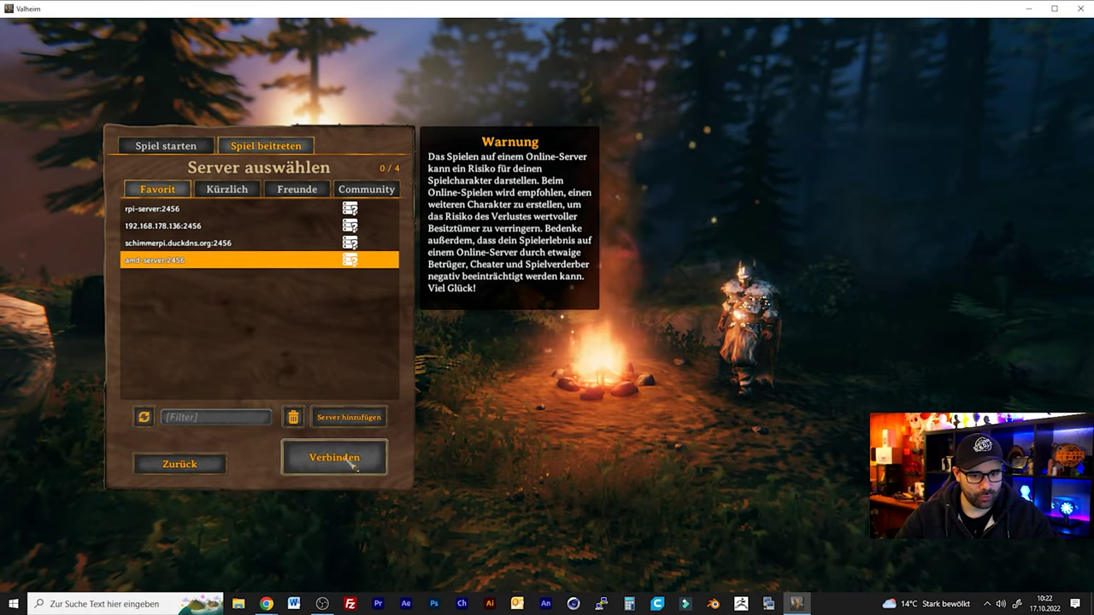
pyautogui.click(295, 419)
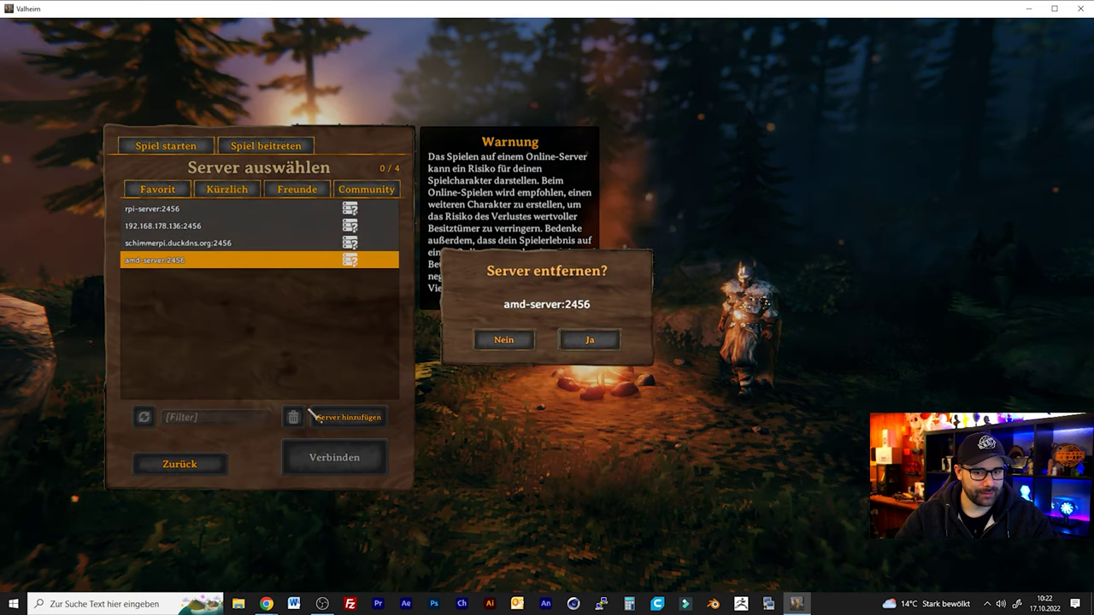
pyautogui.click(590, 340)
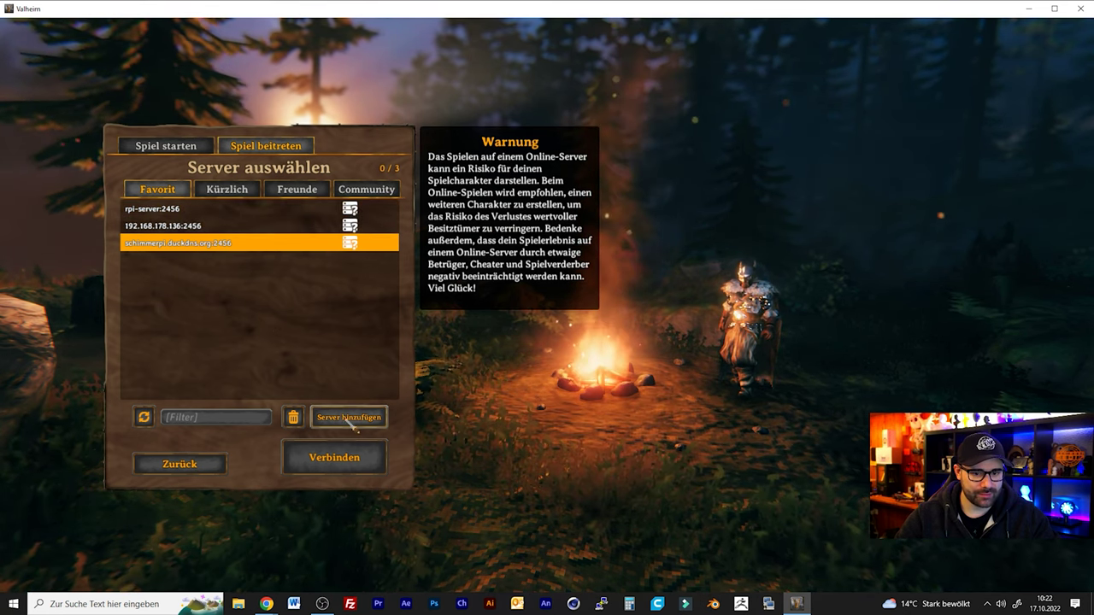
# - Add 'amd-server' to the Valheim favourite servers, where it is listed as amd-server:2456
pyautogui.click(350, 425)
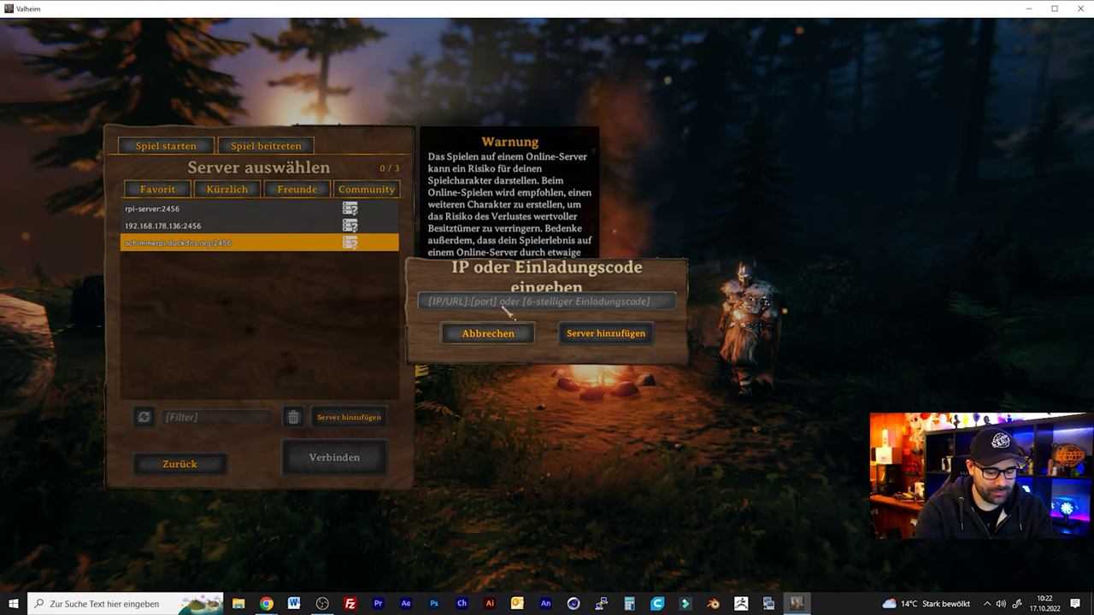
pyautogui.write('amd-')
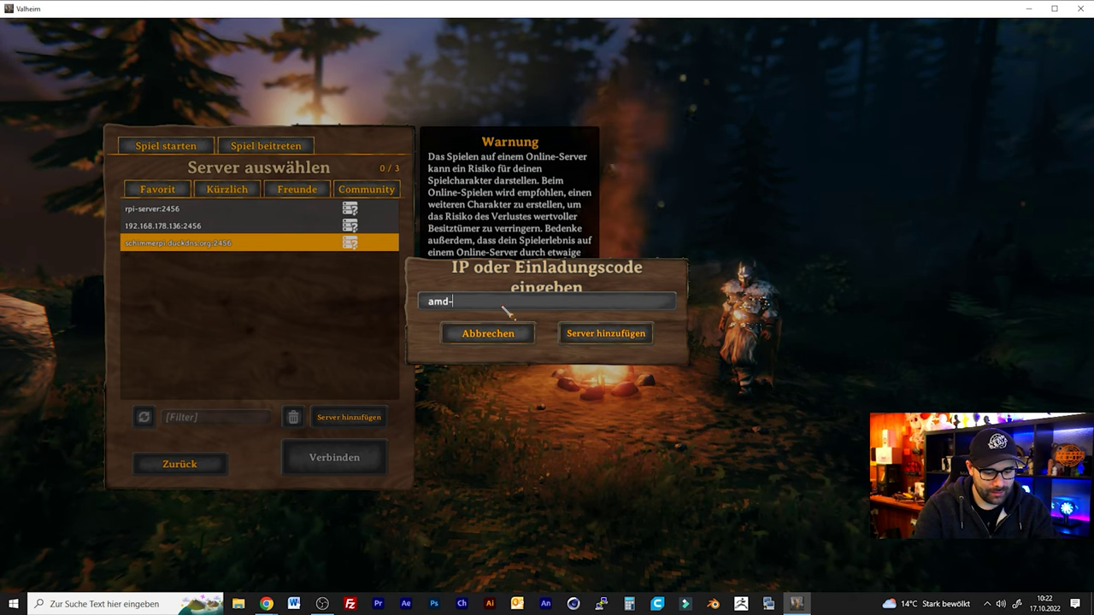
pyautogui.write('server')
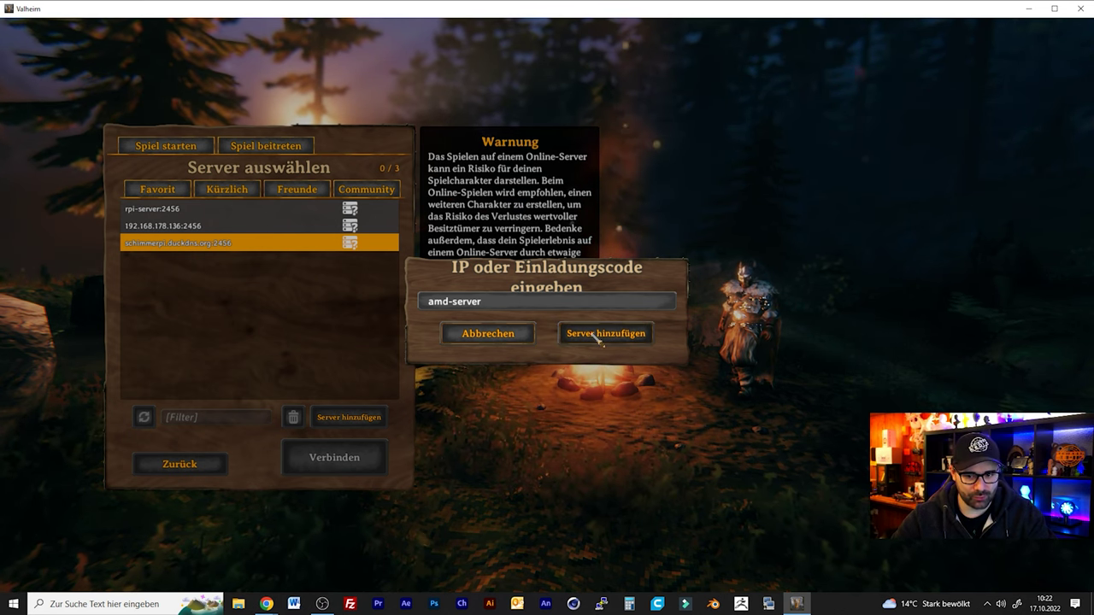
pyautogui.click(604, 335)
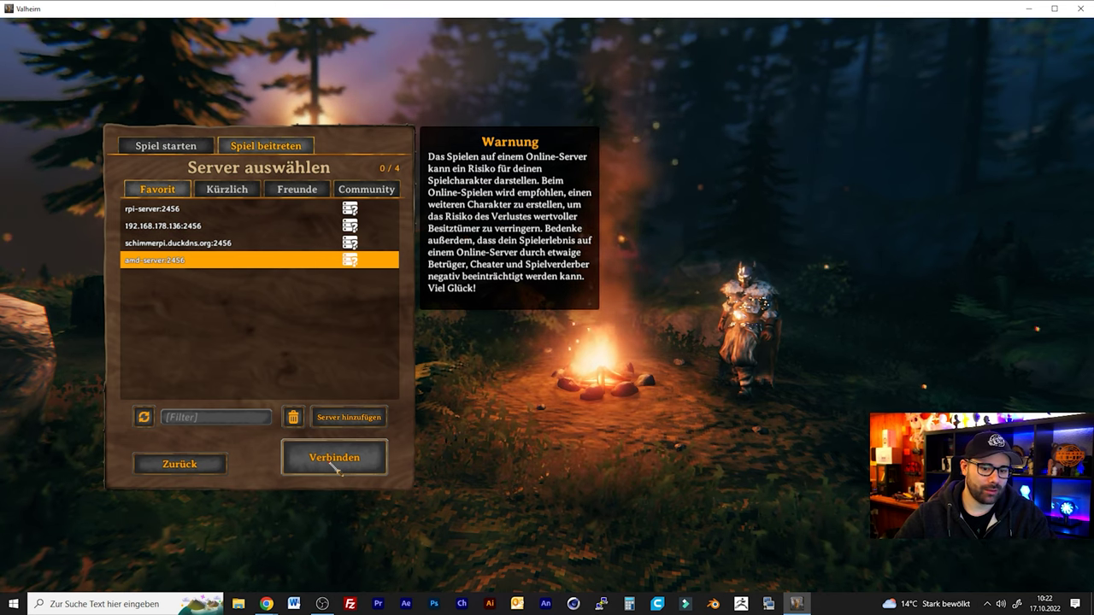
# - Connect to amd-server:2456 and enter the server password at the prompt
pyautogui.click(331, 464)
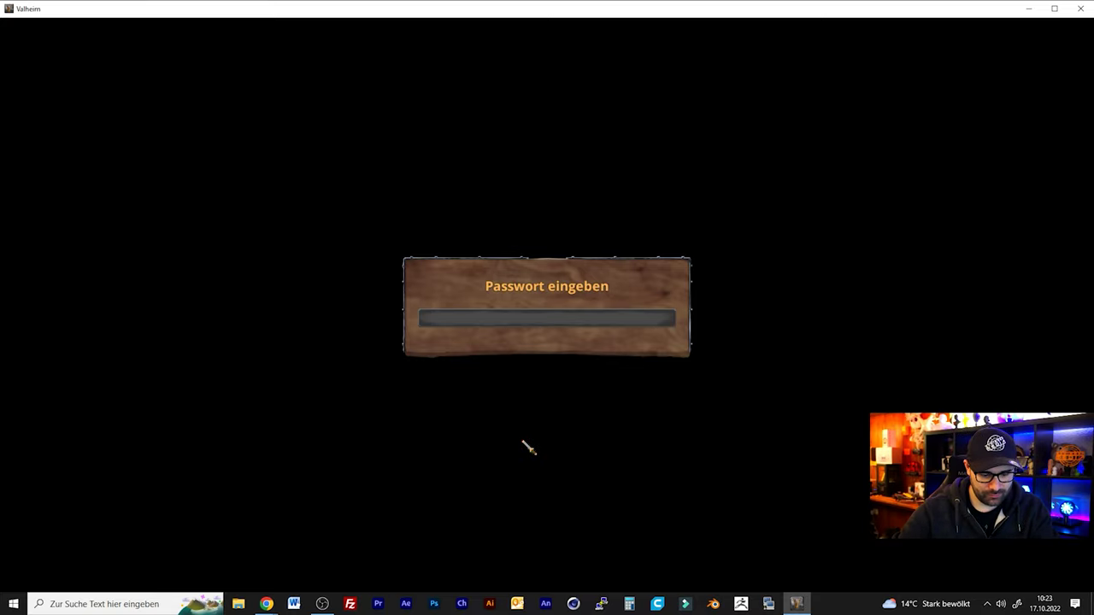
pyautogui.write('****')
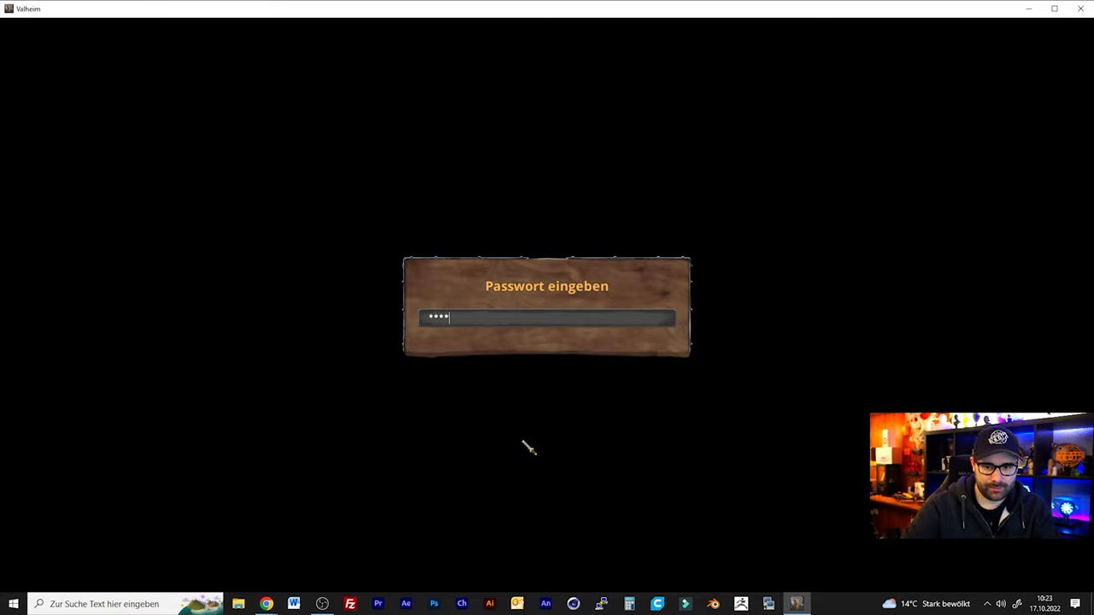
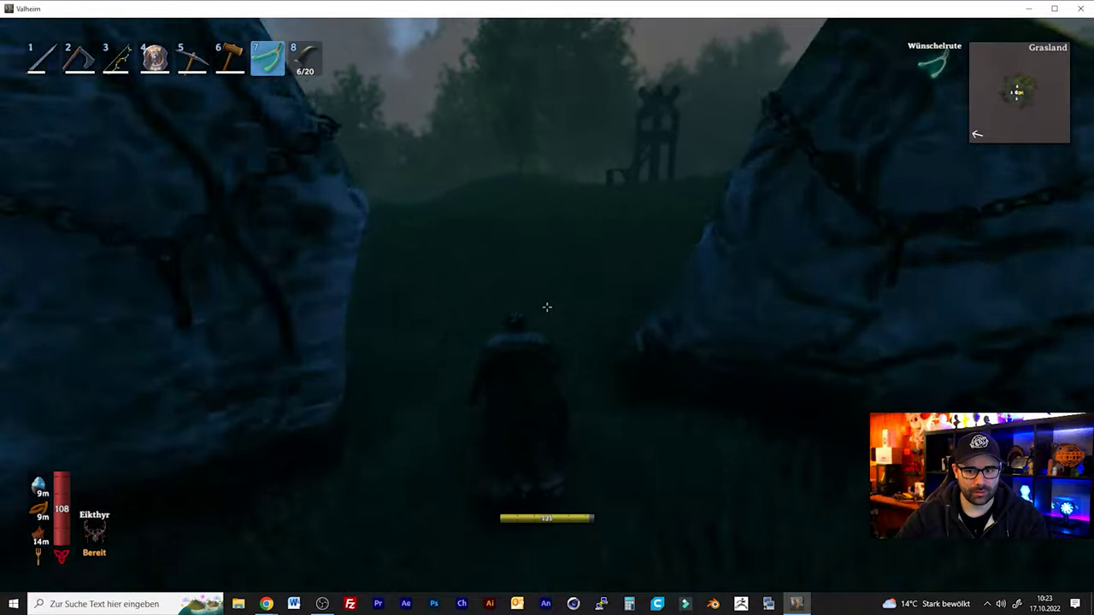
# - Run the character up the grassy hill past the wooden tower into the stone circle, then open the pause menu
pyautogui.press('w')
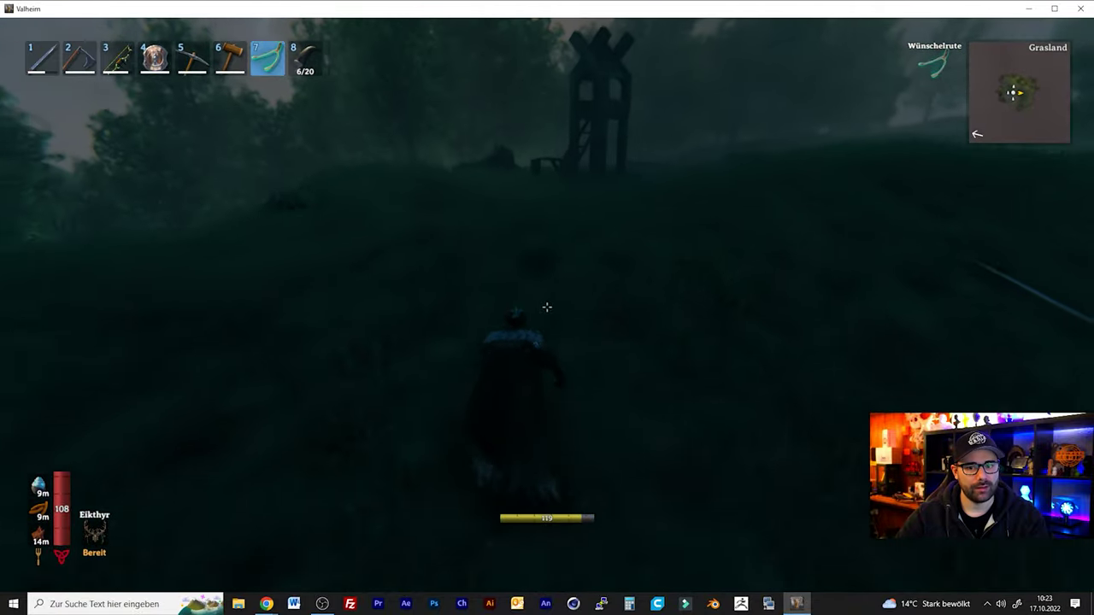
pyautogui.press('w')
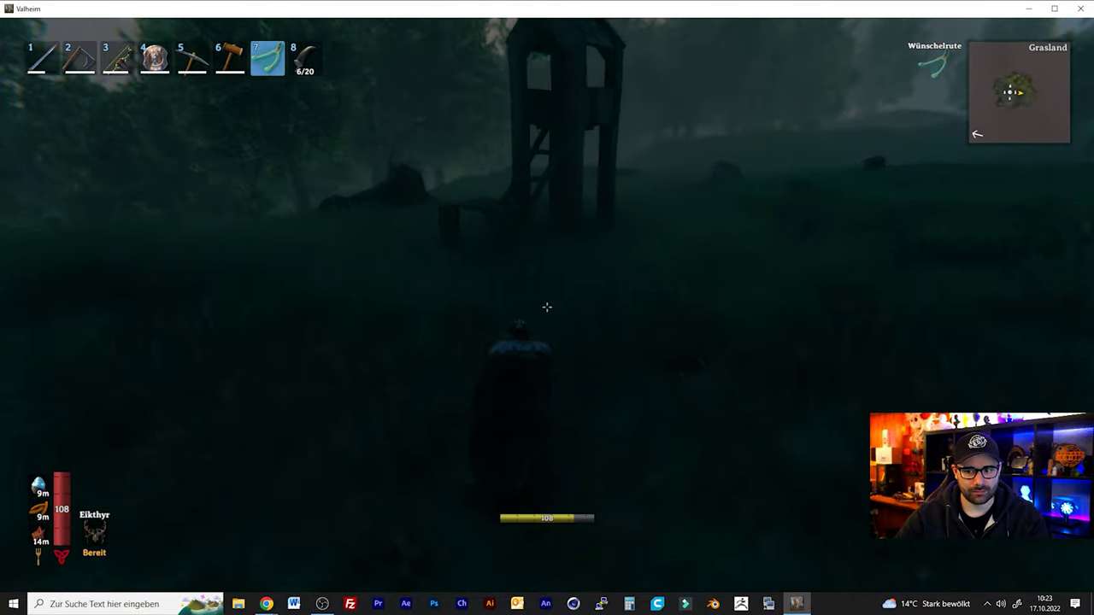
pyautogui.press('w')
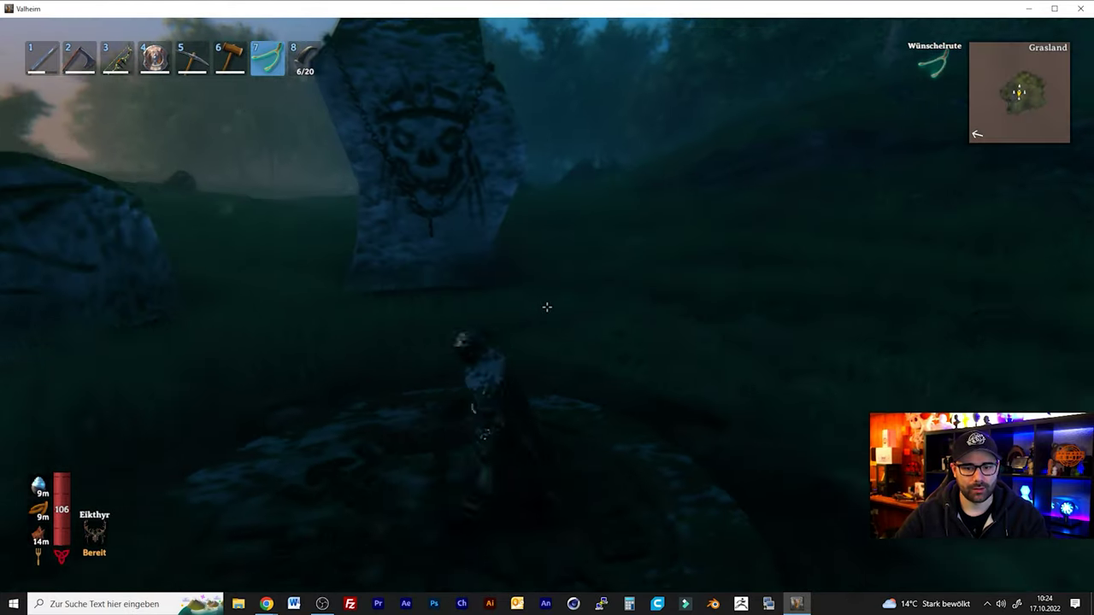
pyautogui.press('w')
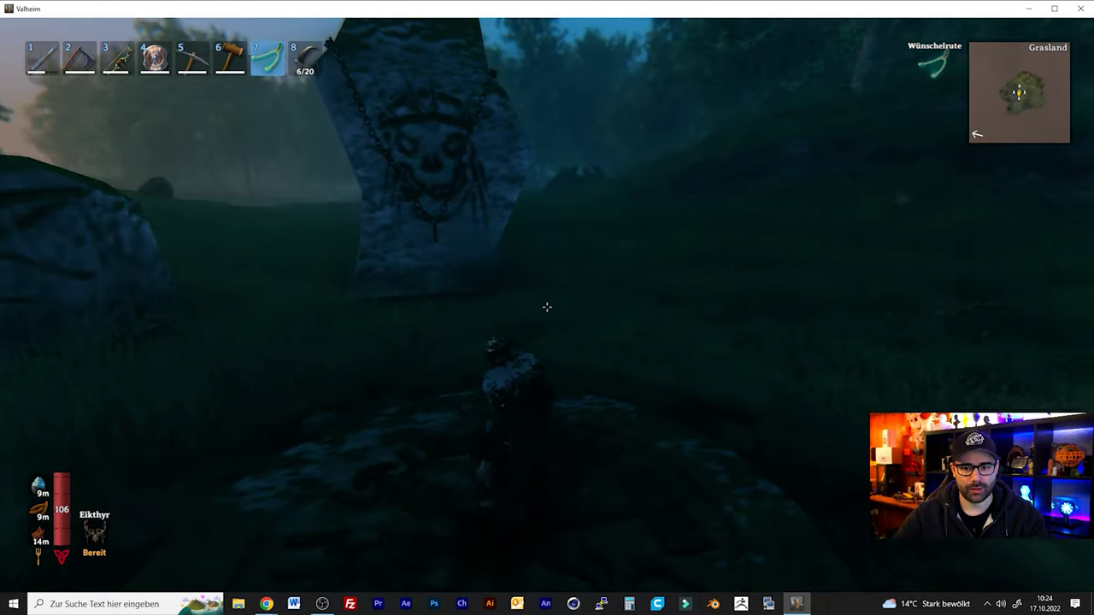
pyautogui.press('w')
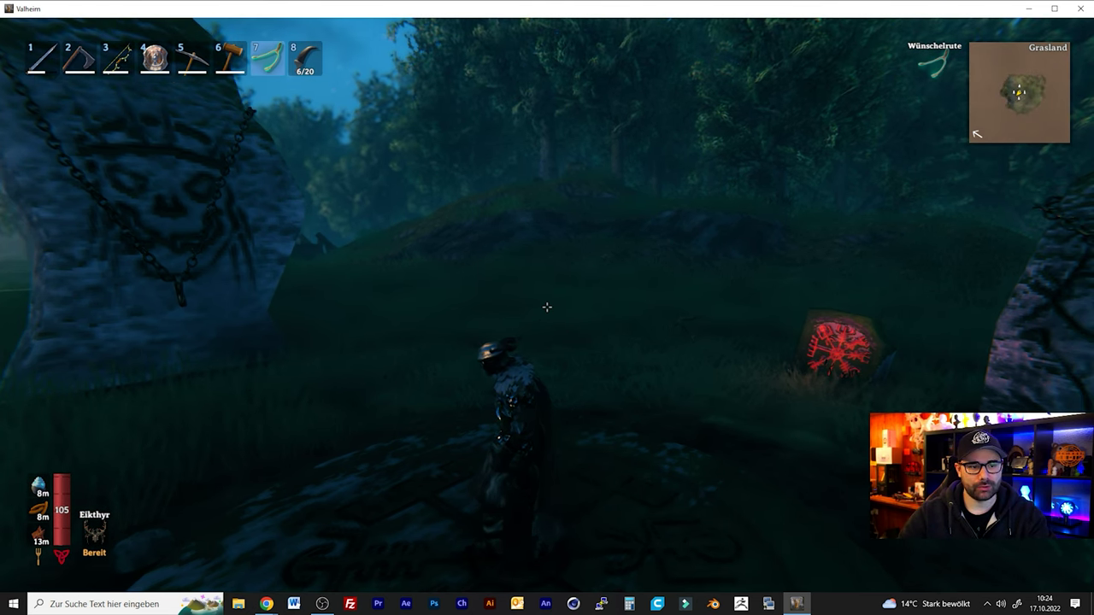
pyautogui.press('Escape')
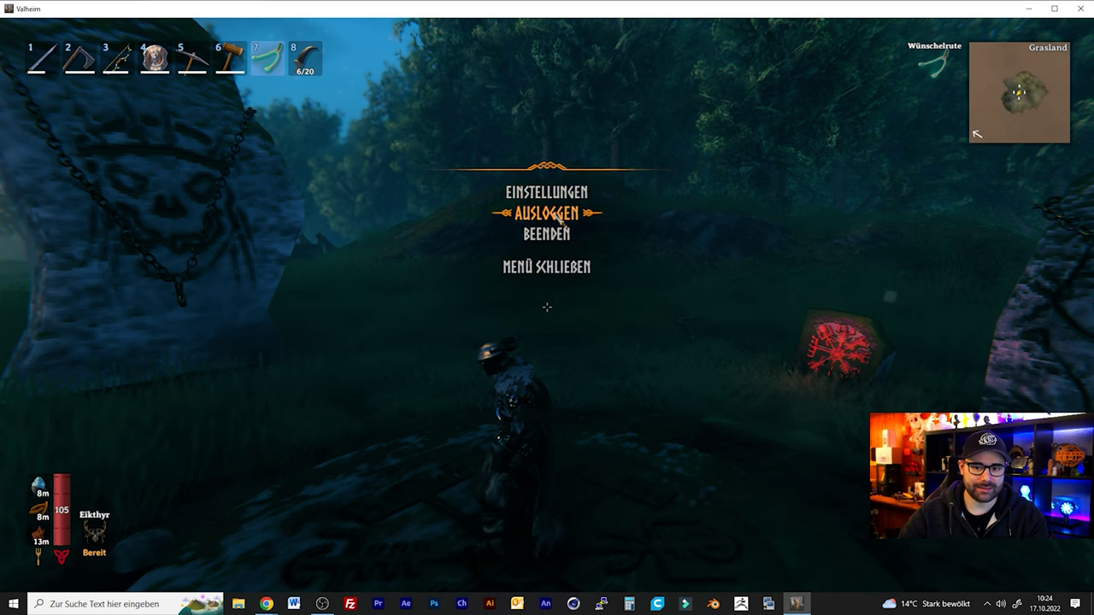
# - Log out of the world with Ausloggen, confirm with Ja, and return to the main menu
pyautogui.click(556, 215)
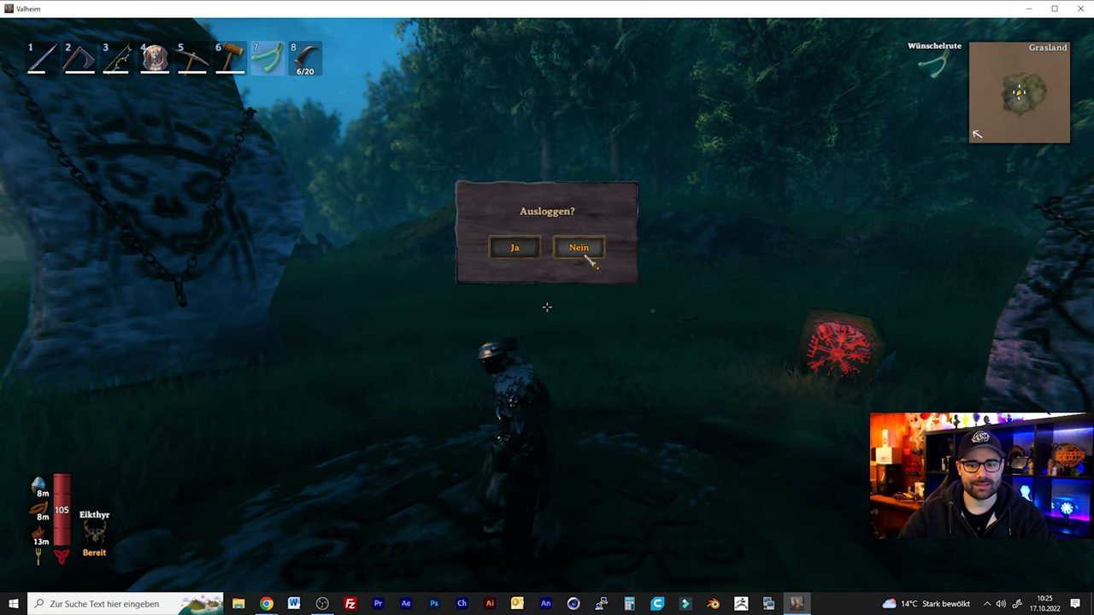
pyautogui.click(586, 257)
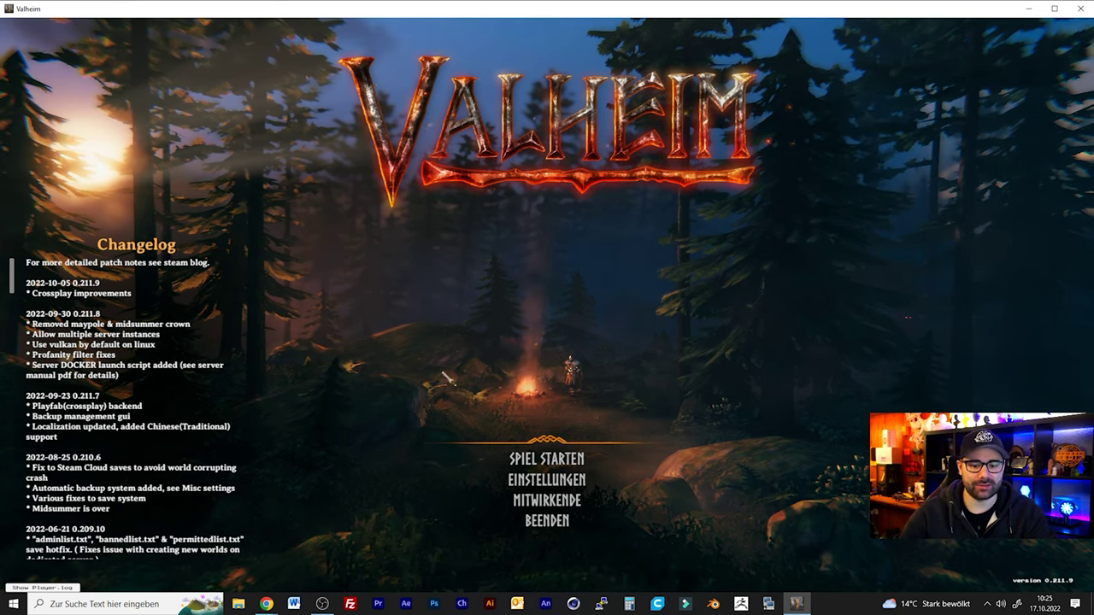
pyautogui.moveTo(267, 604)
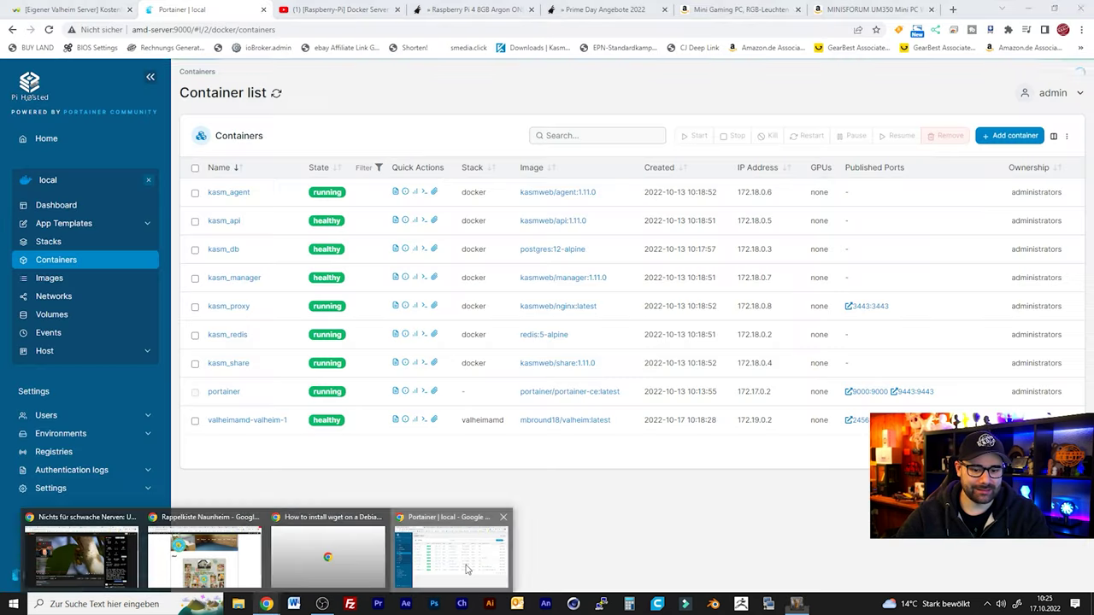
# - In Portainer's app templates, search for 'duck' and open the Duck DNS template
pyautogui.click(468, 569)
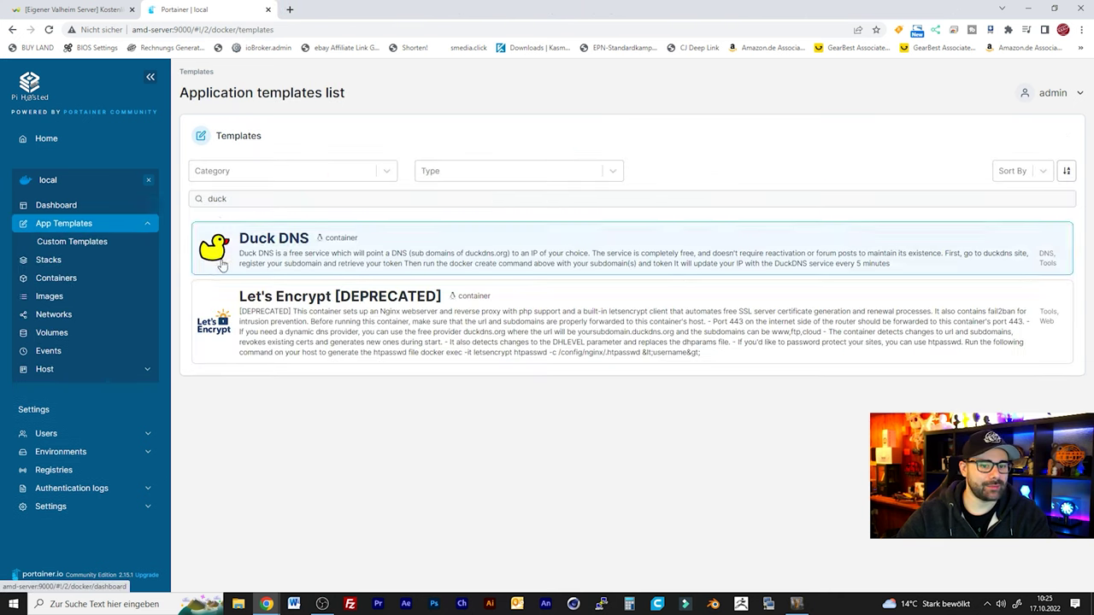
pyautogui.doubleClick(268, 198)
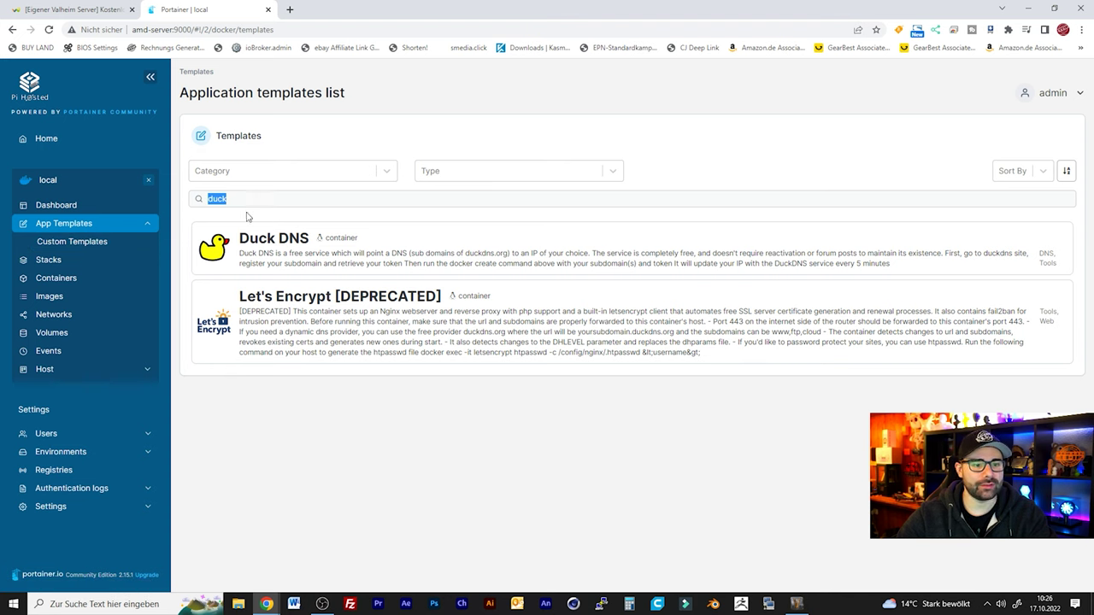
pyautogui.press('BackSpace')
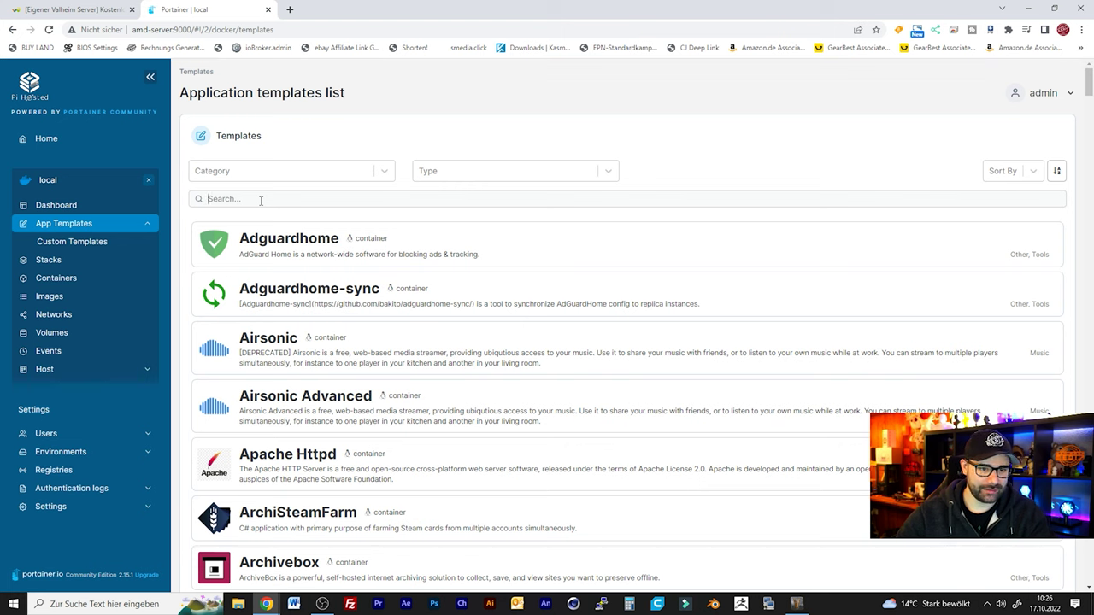
pyautogui.write('duck')
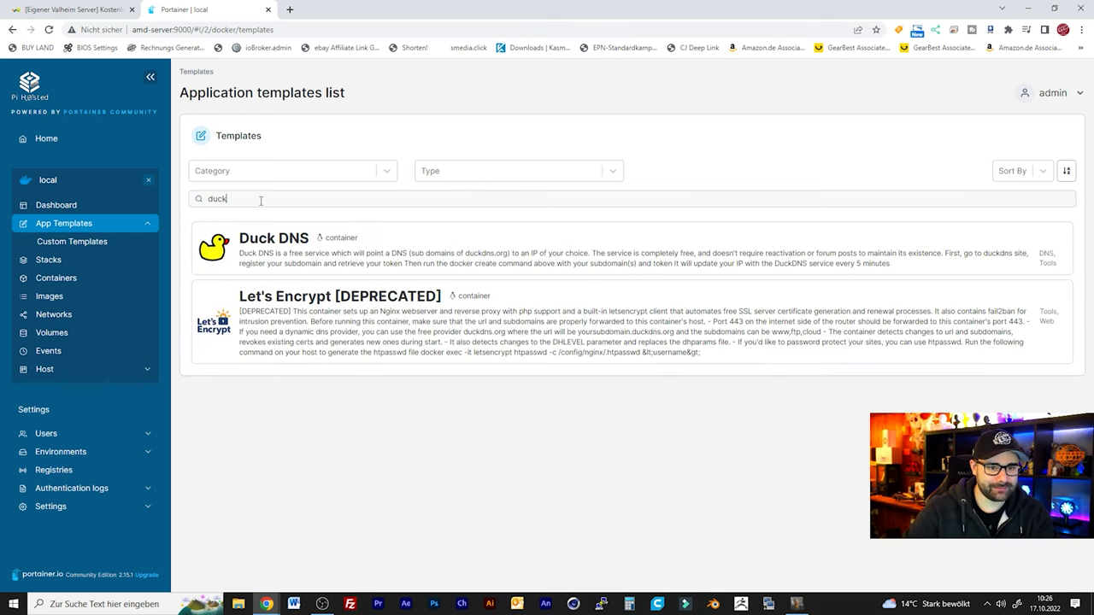
pyautogui.click(262, 248)
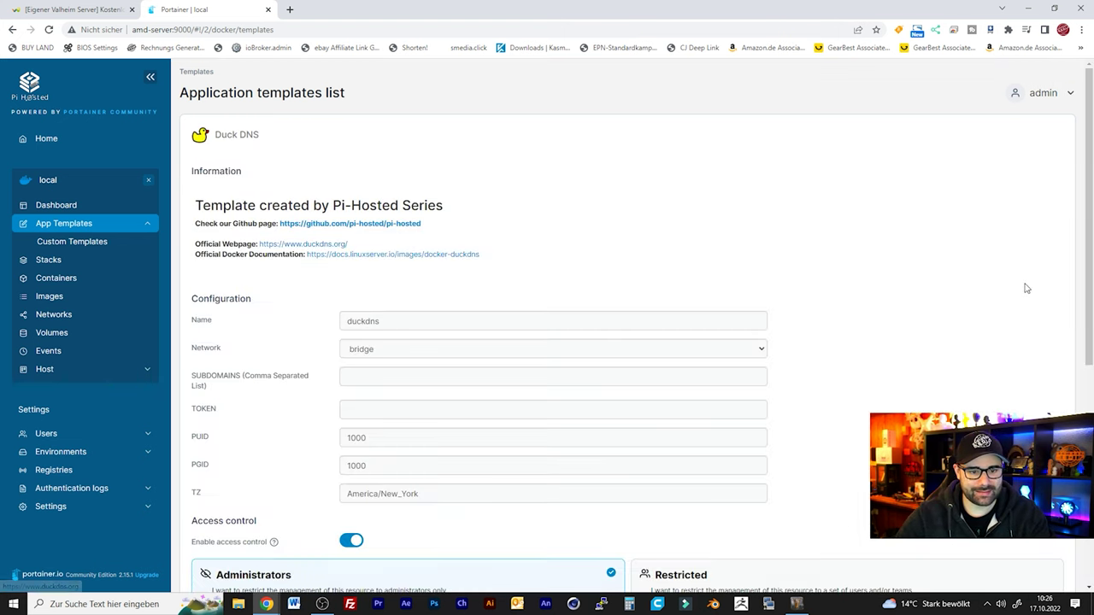
# - Follow the template's Official Webpage link to duckdns.org in a new tab
pyautogui.scroll(-1, 1017, 282)
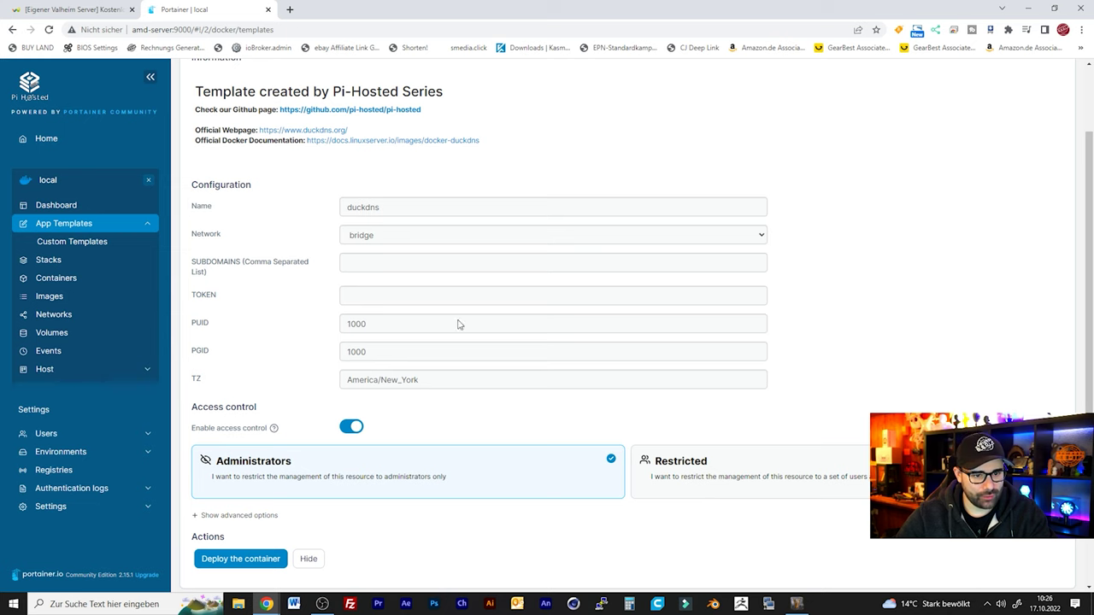
pyautogui.scroll(1, 376, 151)
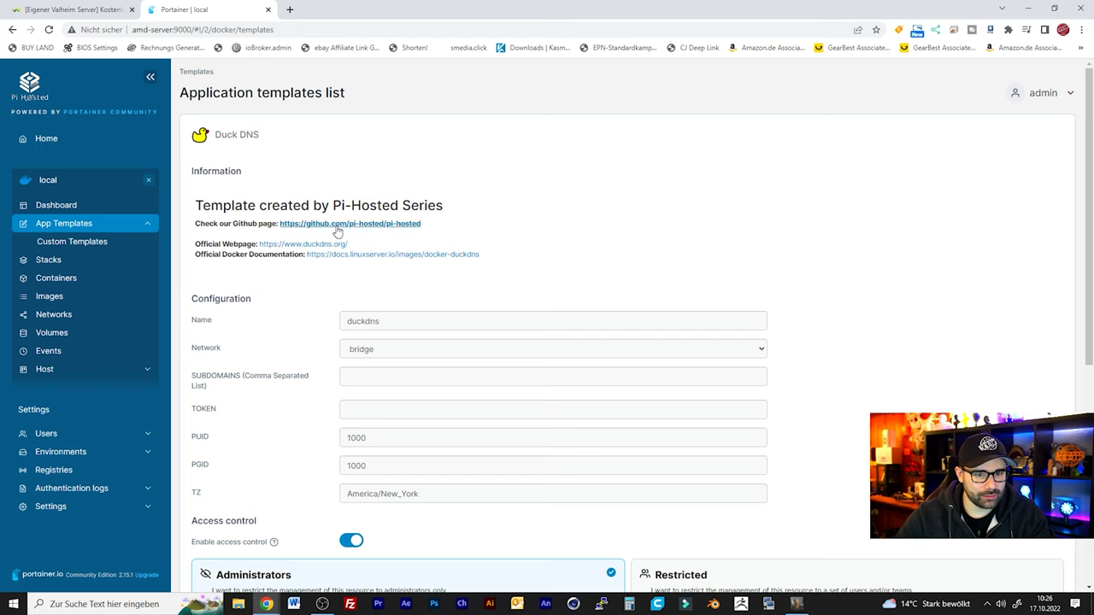
pyautogui.click(311, 247)
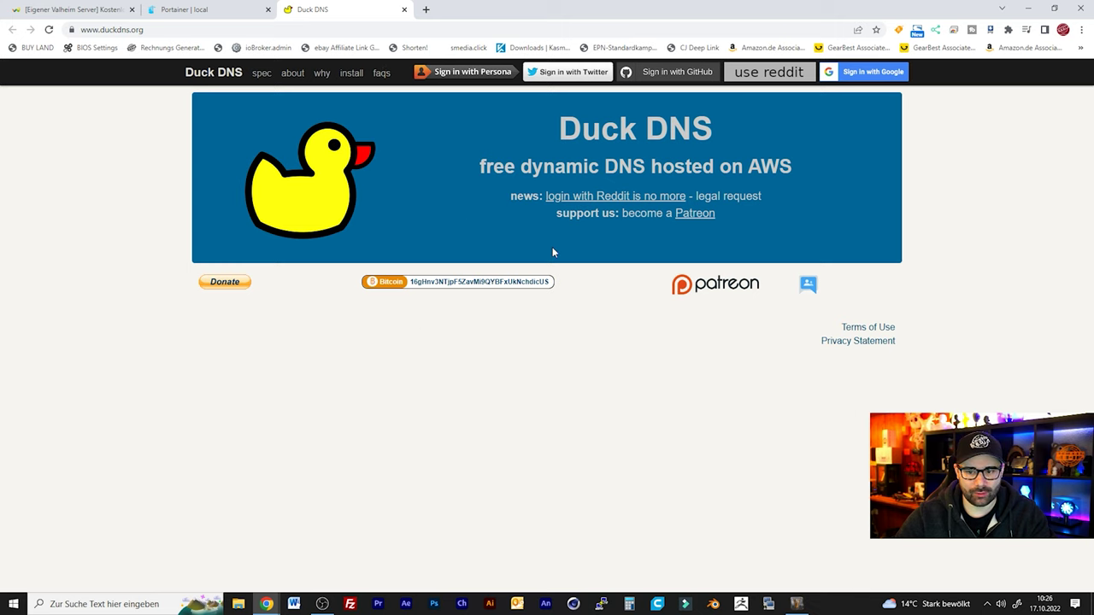
# - Sign in with Twitter and delete schimmerguard.duckdns.org, keeping schimmermedia and schimmerpi
pyautogui.click(560, 74)
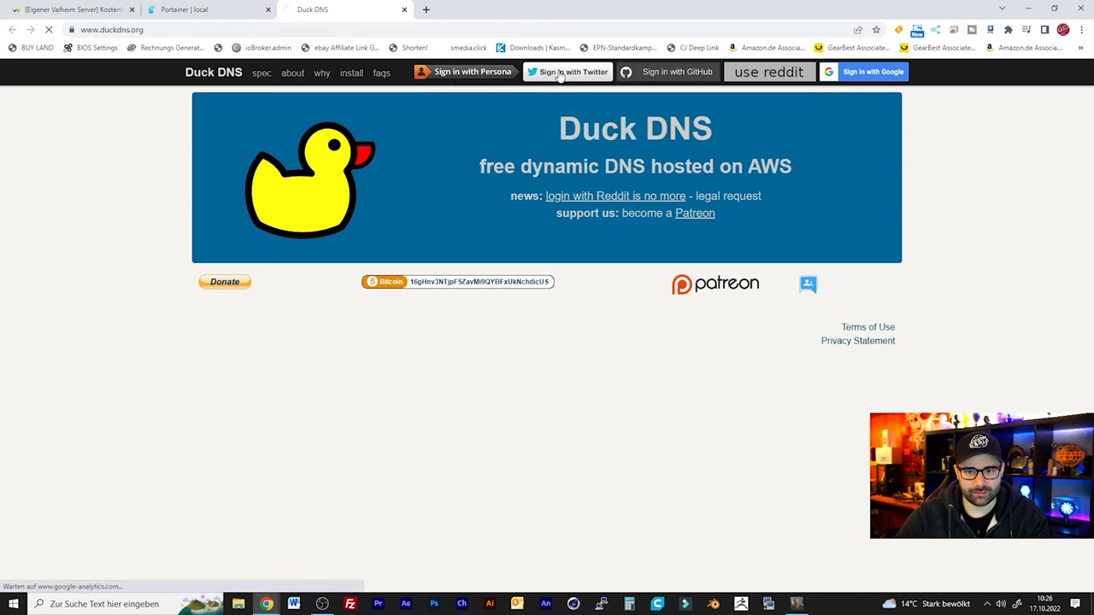
pyautogui.scroll(-1, 298, 484)
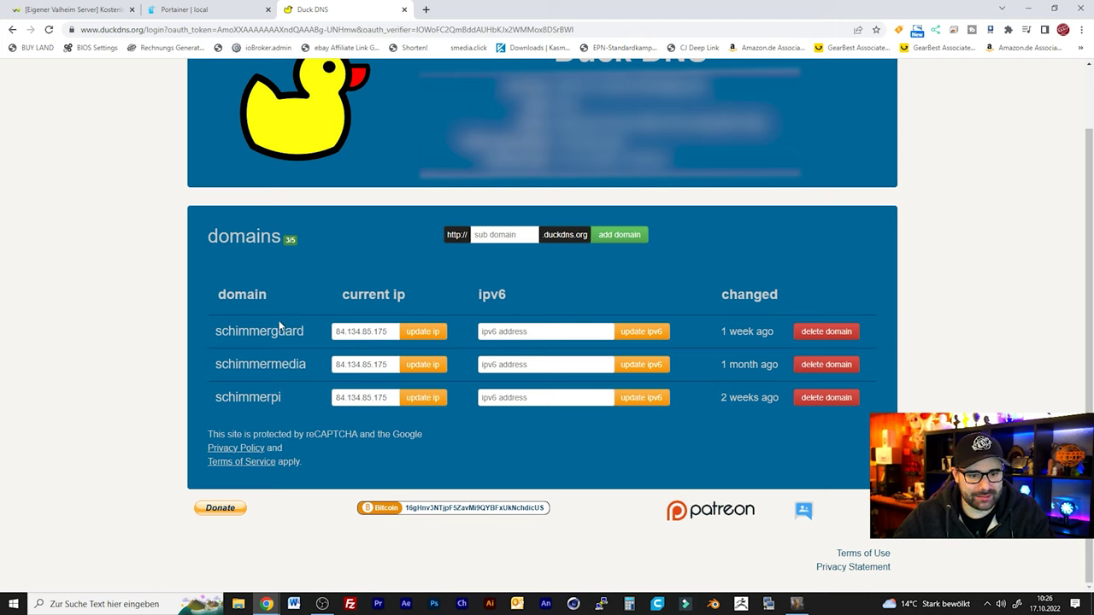
pyautogui.click(827, 332)
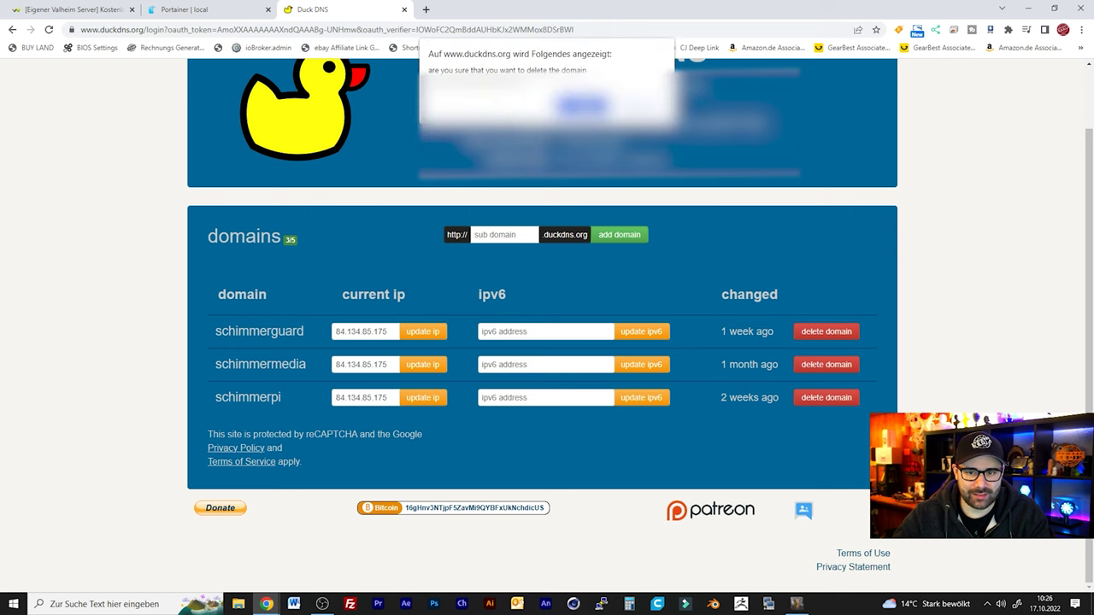
pyautogui.click(585, 101)
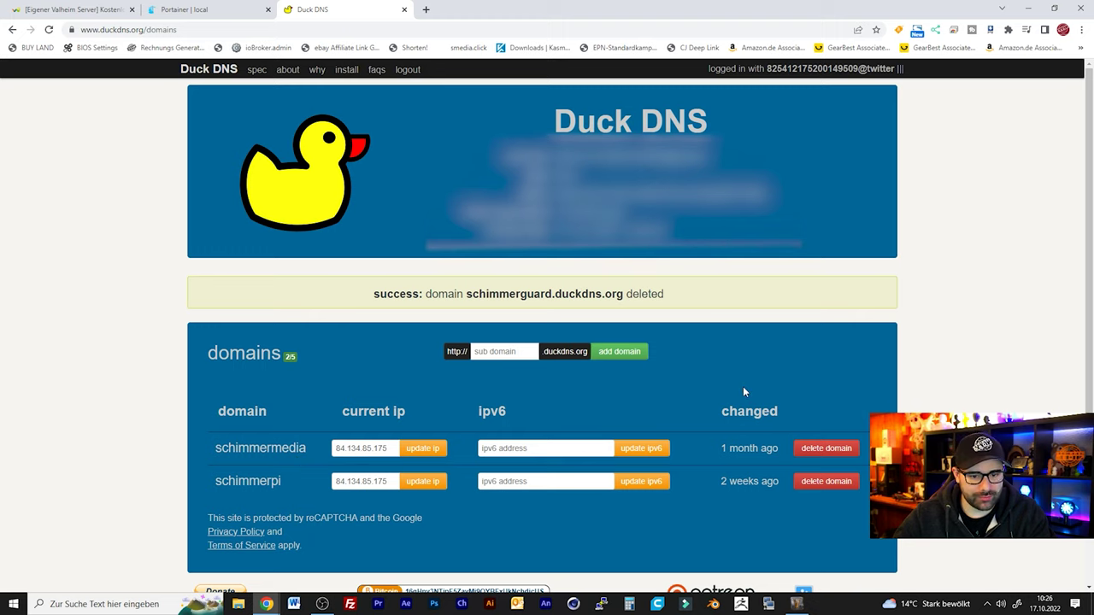
pyautogui.scroll(-1, 743, 387)
pyautogui.scroll(1, 538, 282)
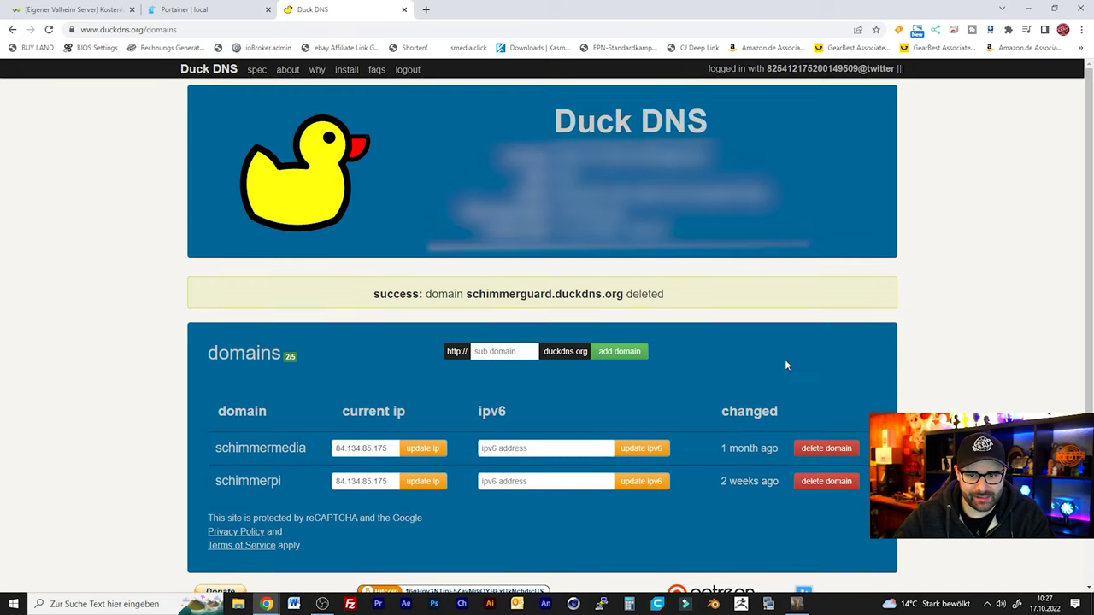
pyautogui.click(509, 350)
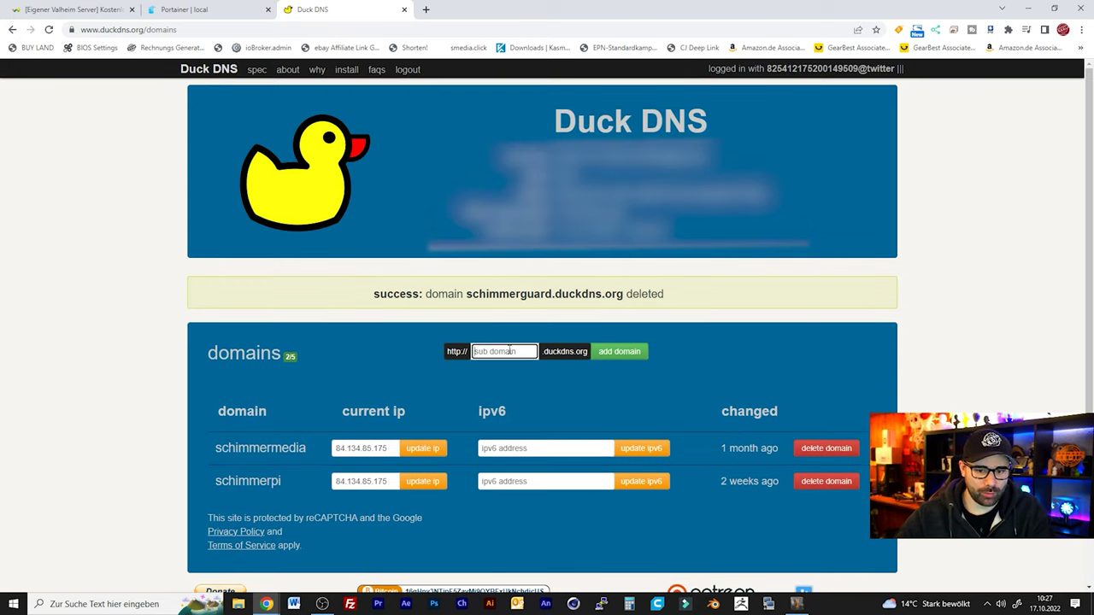
pyautogui.write('schimmer')
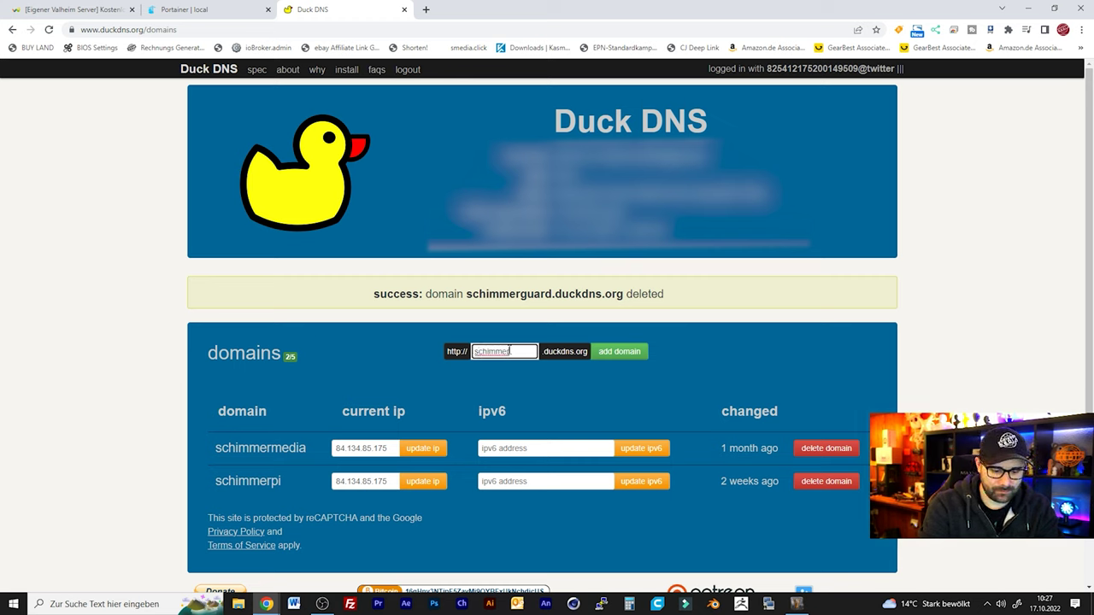
pyautogui.write('valhei')
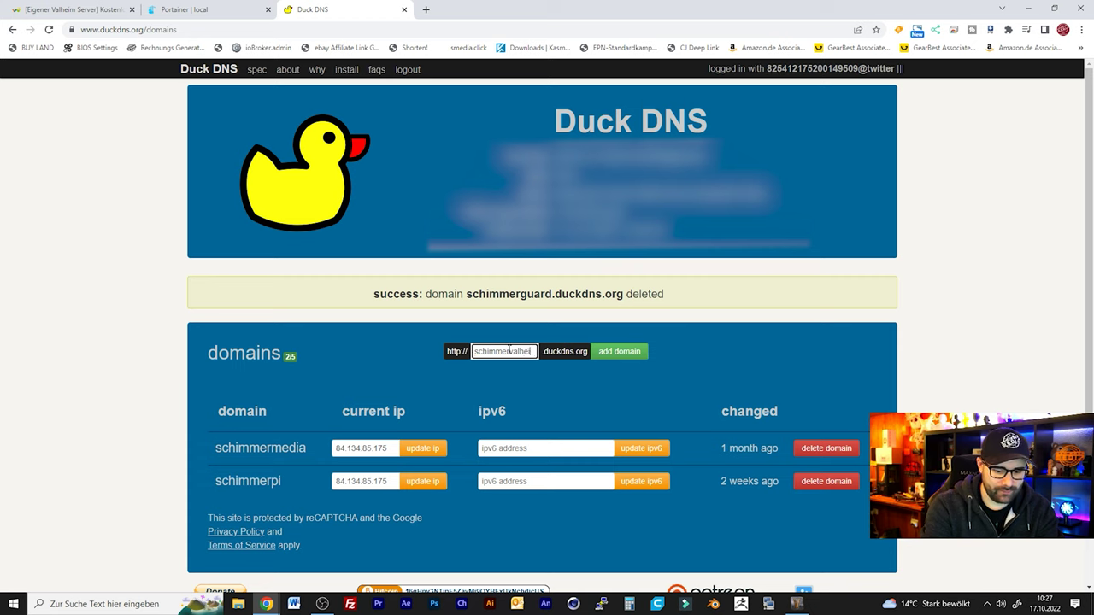
pyautogui.write('m')
pyautogui.click(633, 354)
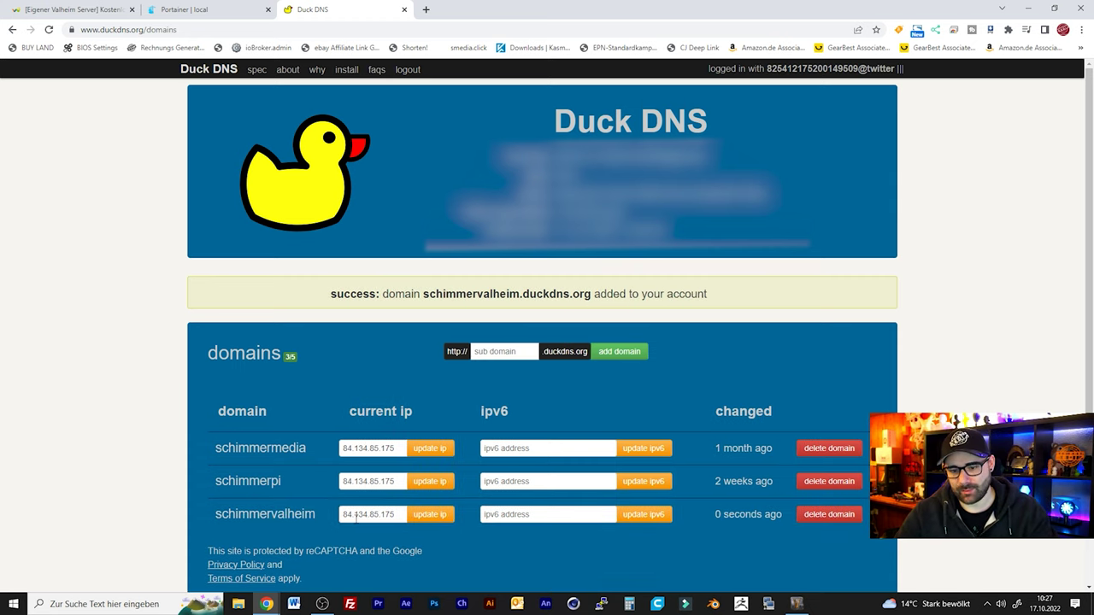
pyautogui.scroll(-1, 248, 527)
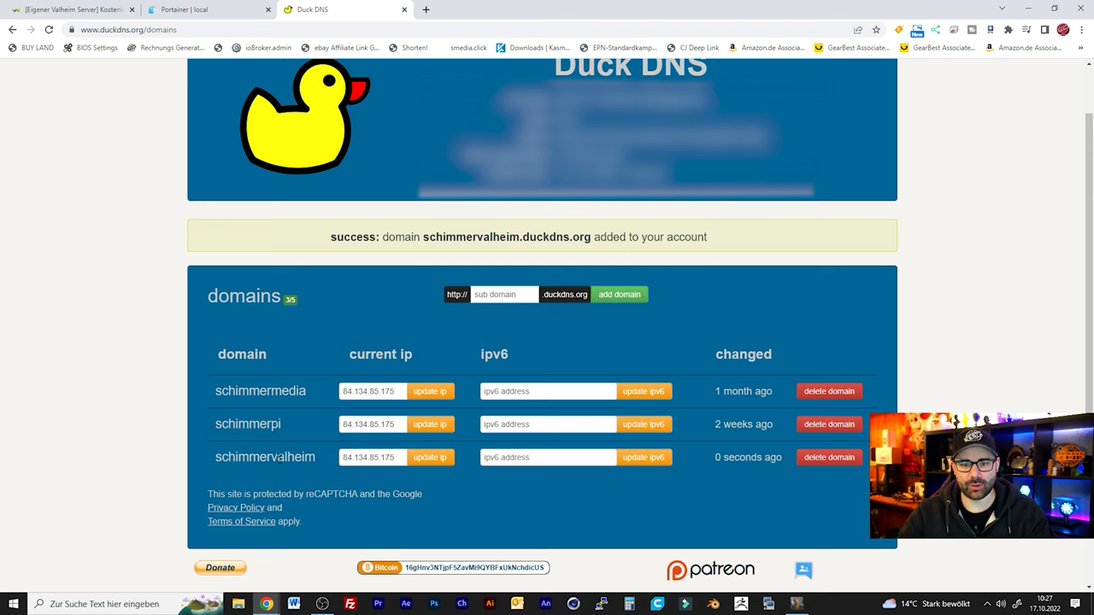
pyautogui.scroll(1, 727, 171)
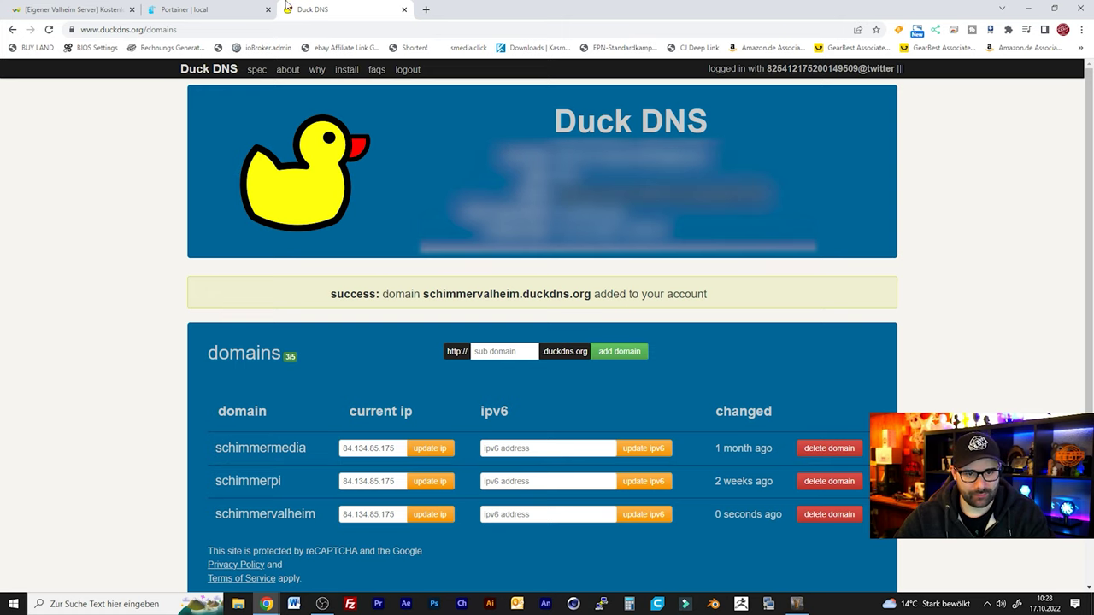
# - Paste the Duck DNS token into the template and set SUBDOMAINS to schimmervalheim.duckdns.org
pyautogui.click(183, 9)
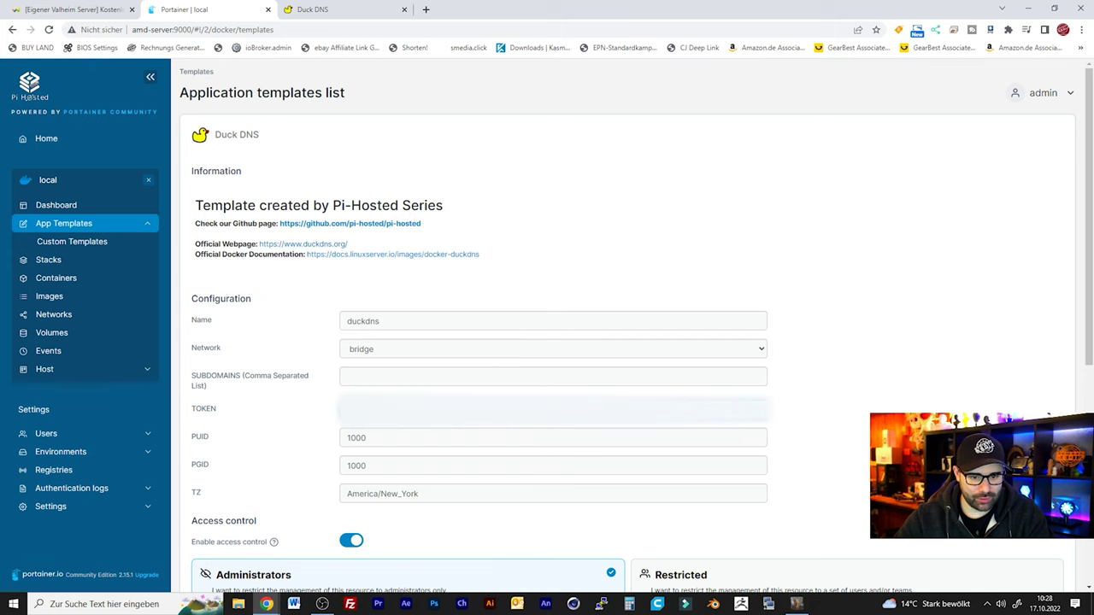
pyautogui.hotkey('ctrl', 'v')
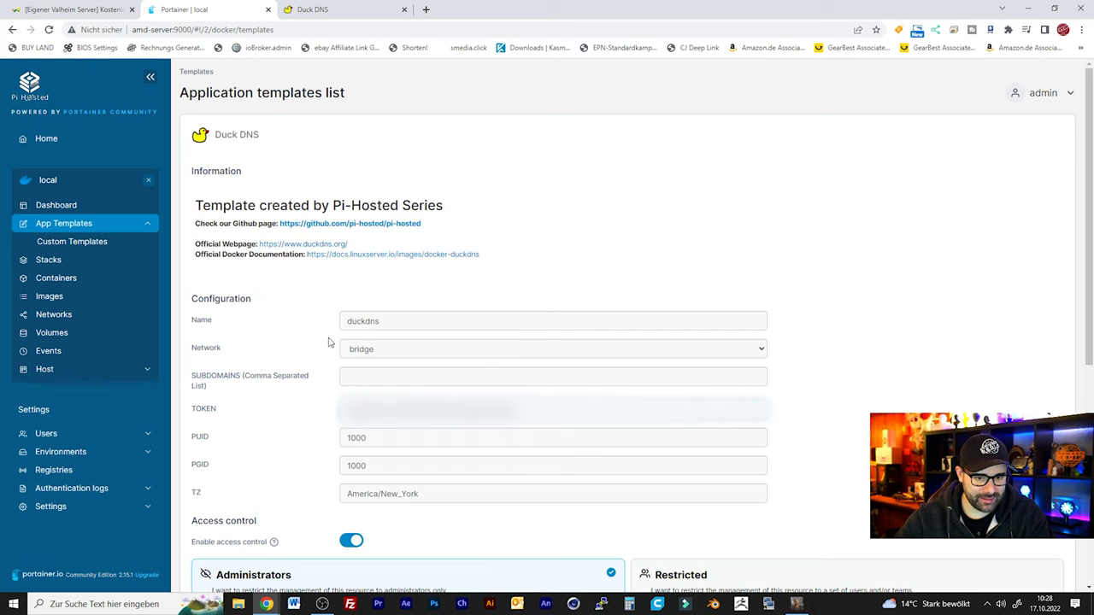
pyautogui.click(383, 380)
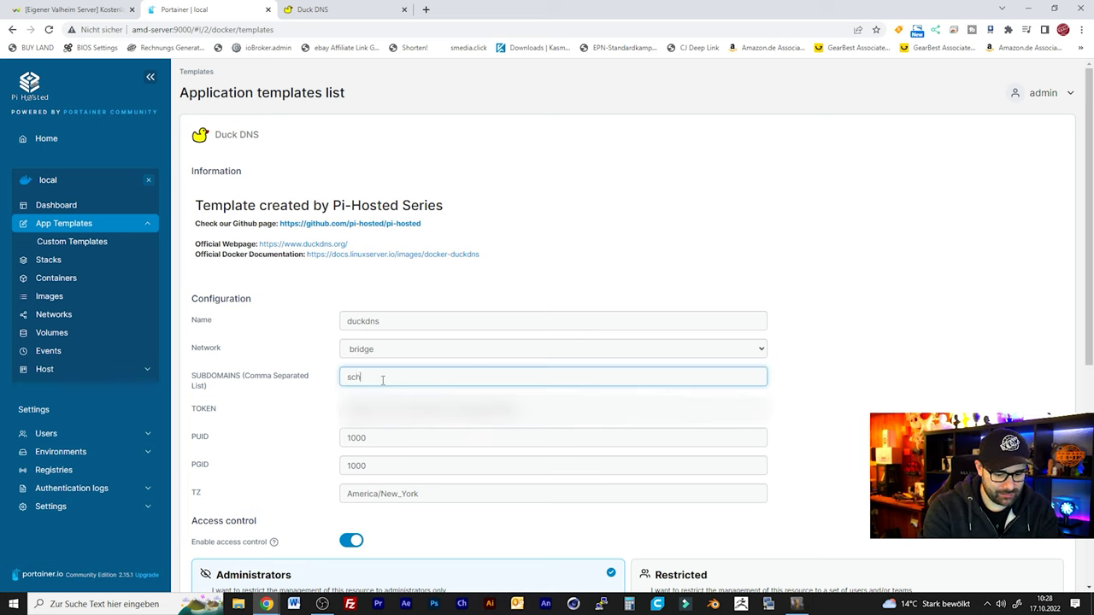
pyautogui.write('schimmer')
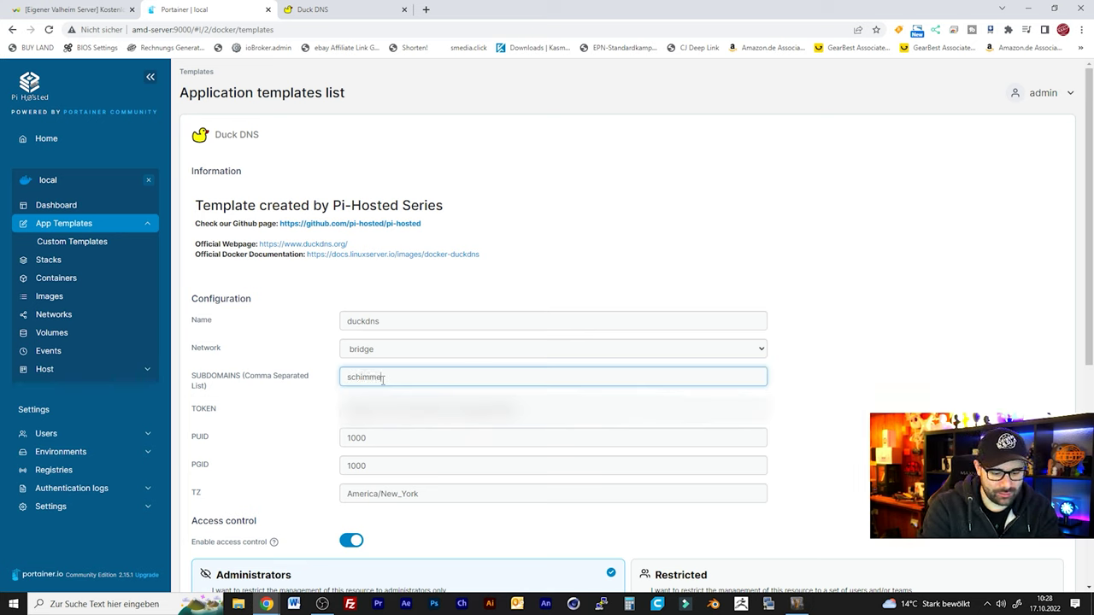
pyautogui.write('media')
pyautogui.press('BackSpace')
pyautogui.press('BackSpace')
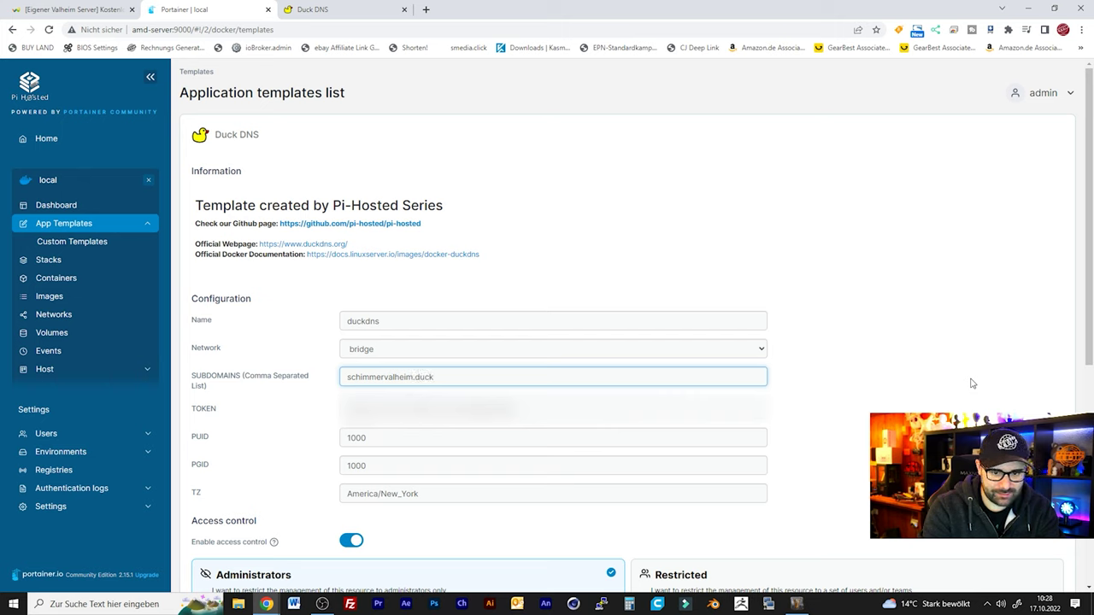
pyautogui.write('ns.org')
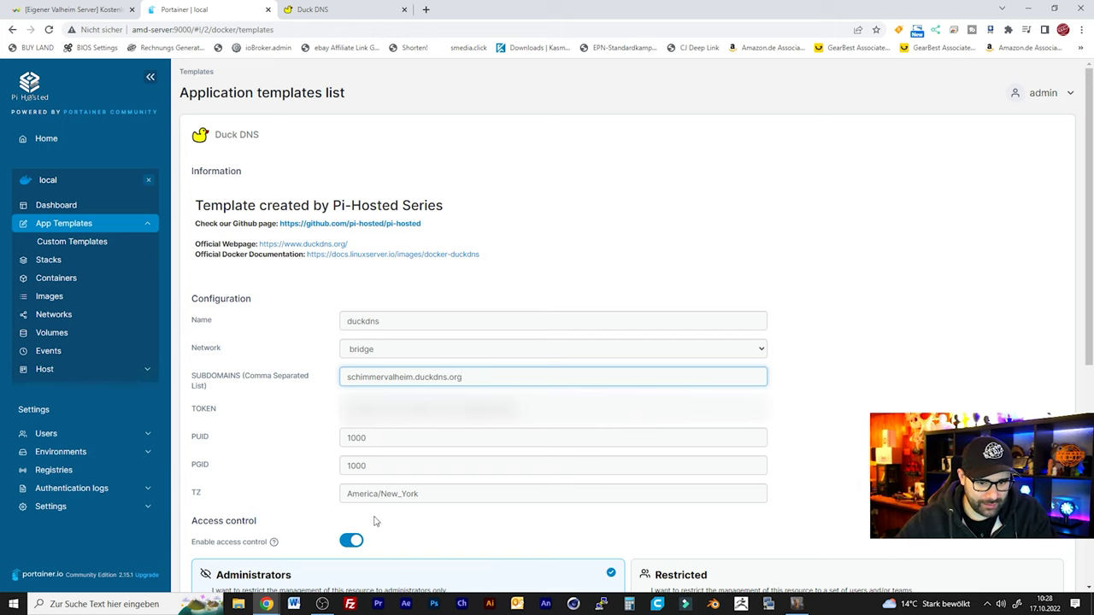
# - Change the TZ value from America/New_York to Europe/Berlin
pyautogui.moveTo(377, 493); pyautogui.dragTo(346, 493)
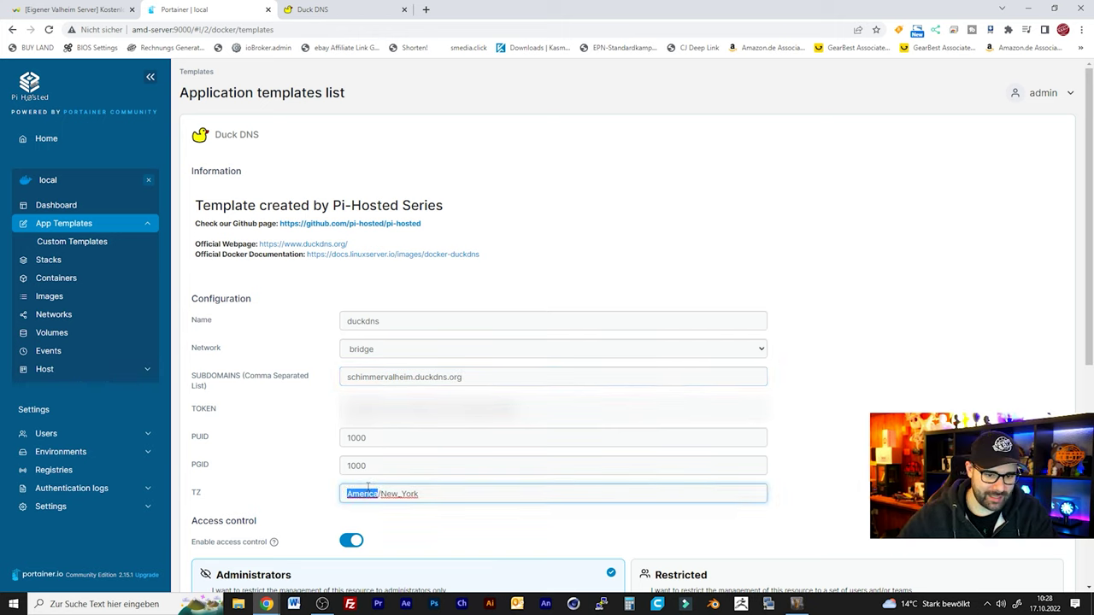
pyautogui.write('Europe')
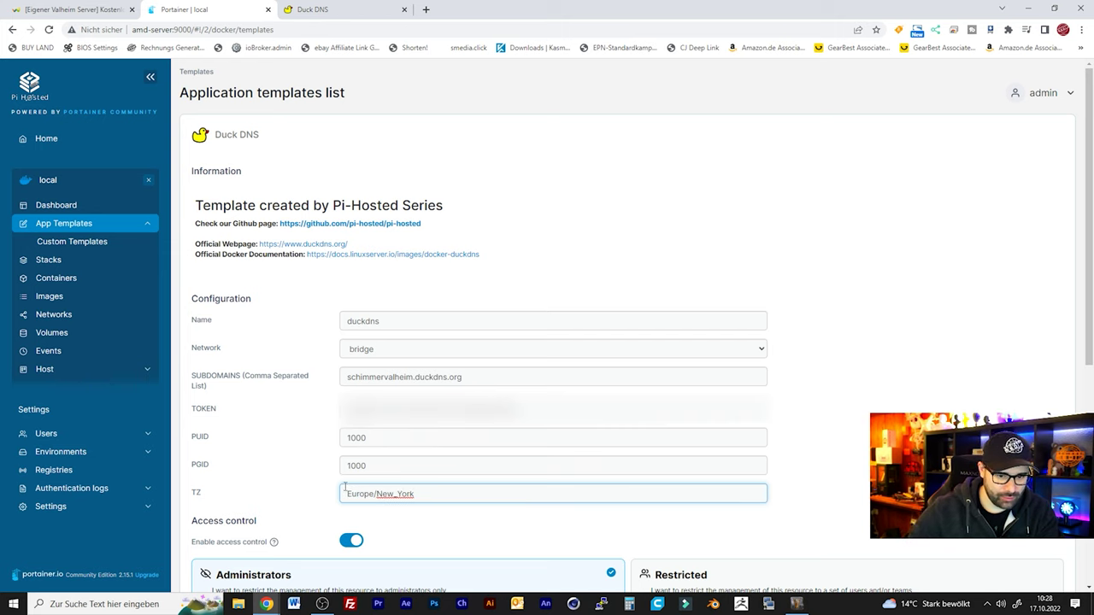
pyautogui.moveTo(433, 497); pyautogui.dragTo(375, 496)
pyautogui.write('Berlin')
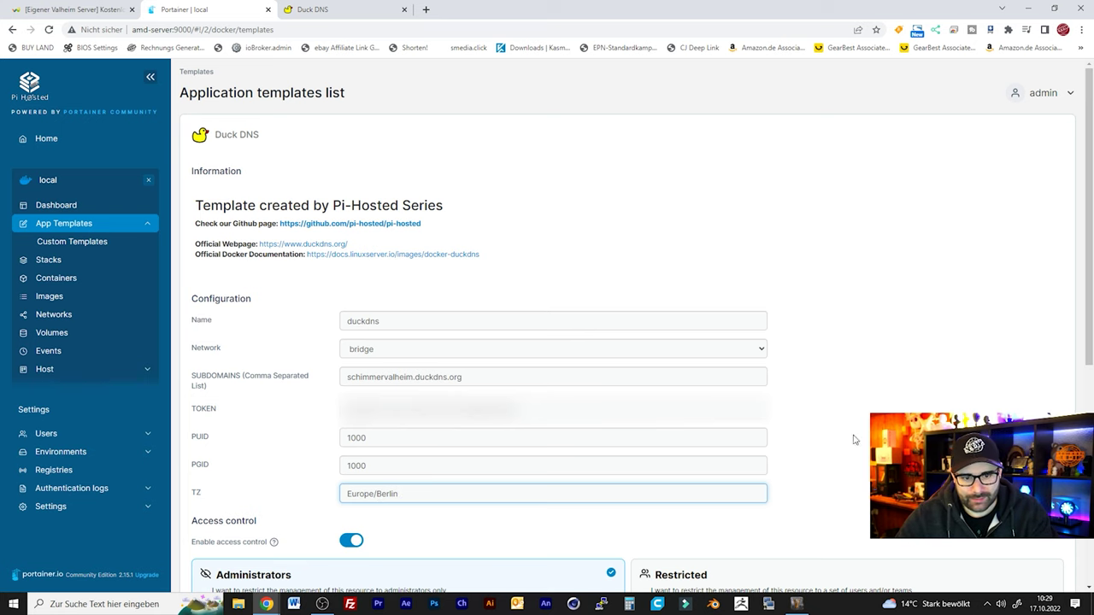
pyautogui.click(885, 418)
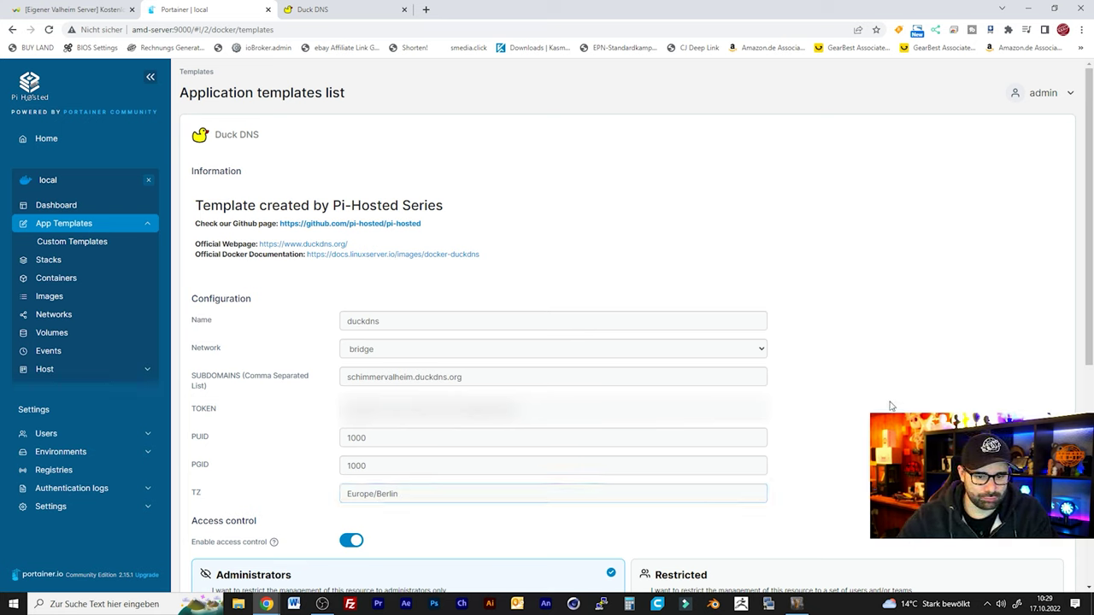
pyautogui.scroll(-4, 889, 407)
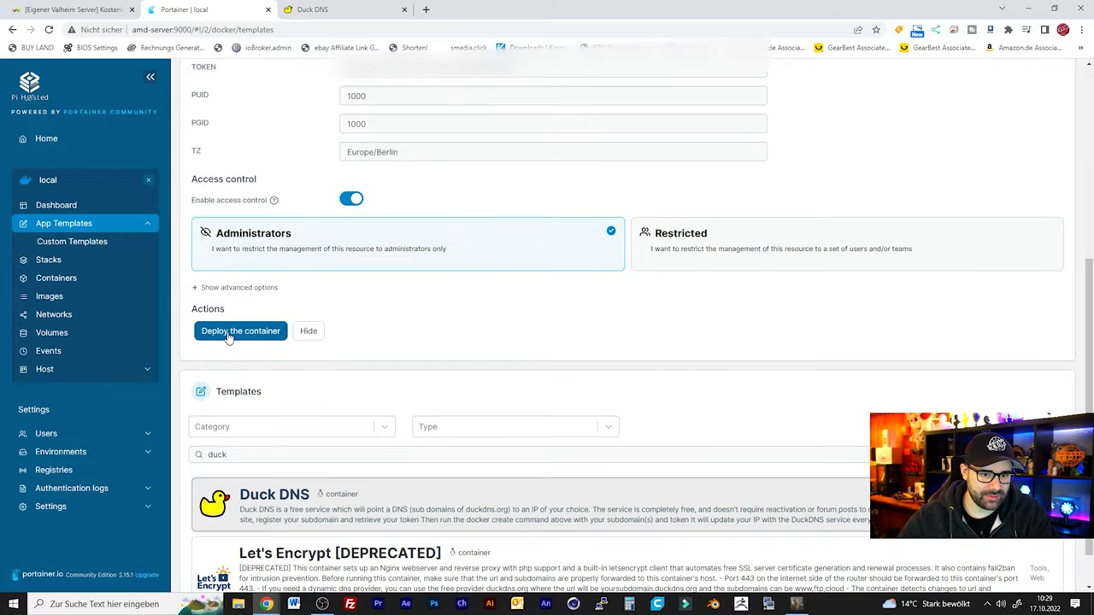
# - Deploy the duckdns container, read its logs confirming the IP update, and return to the container list
pyautogui.click(230, 337)
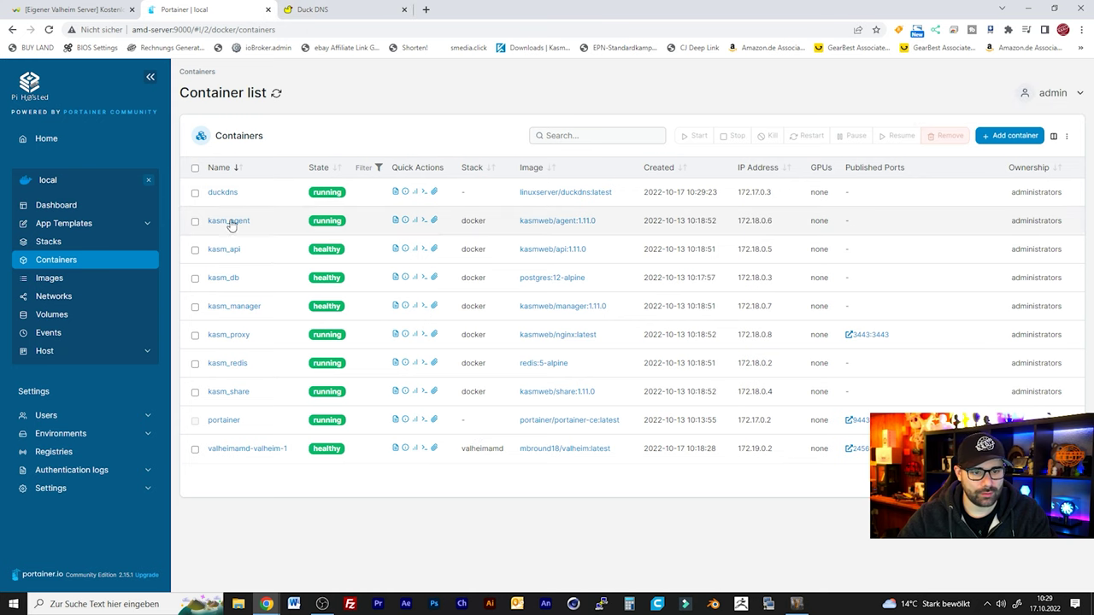
pyautogui.click(396, 192)
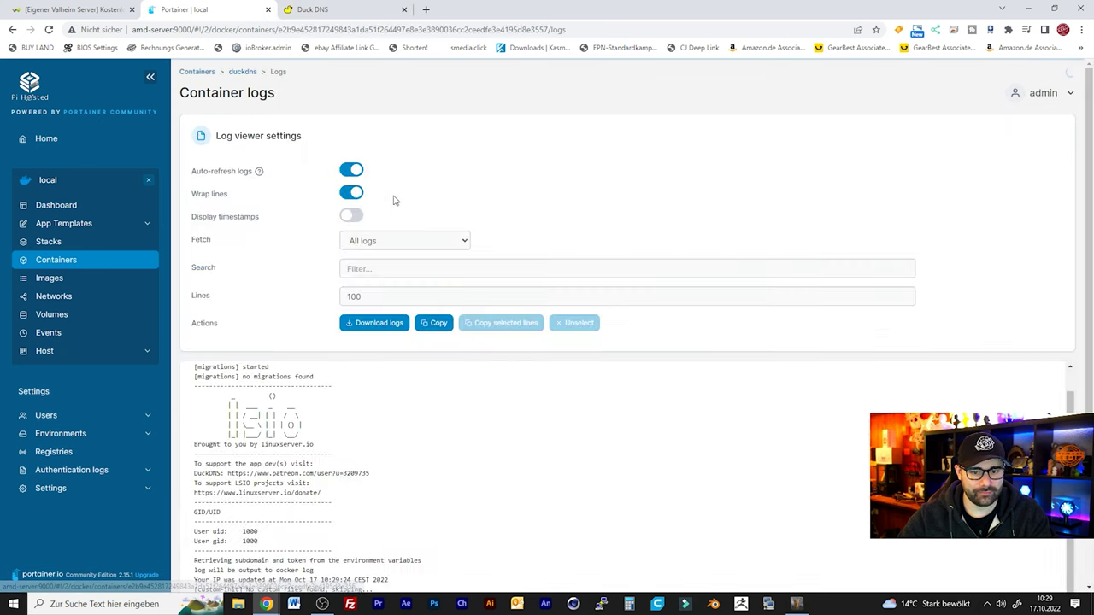
pyautogui.scroll(-1, 630, 515)
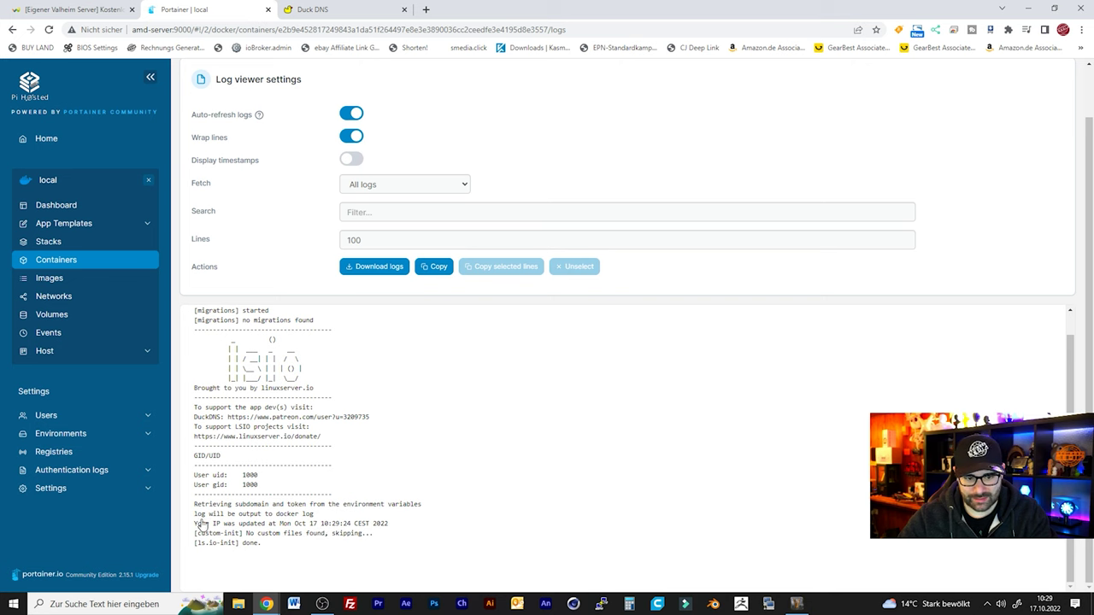
pyautogui.click(56, 259)
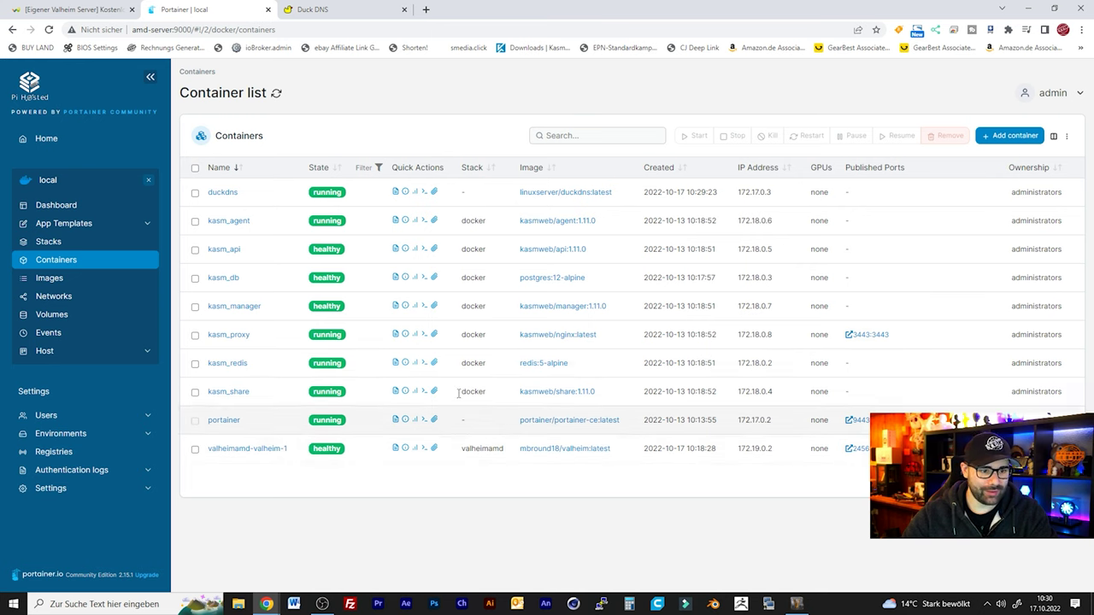
pyautogui.click(67, 298)
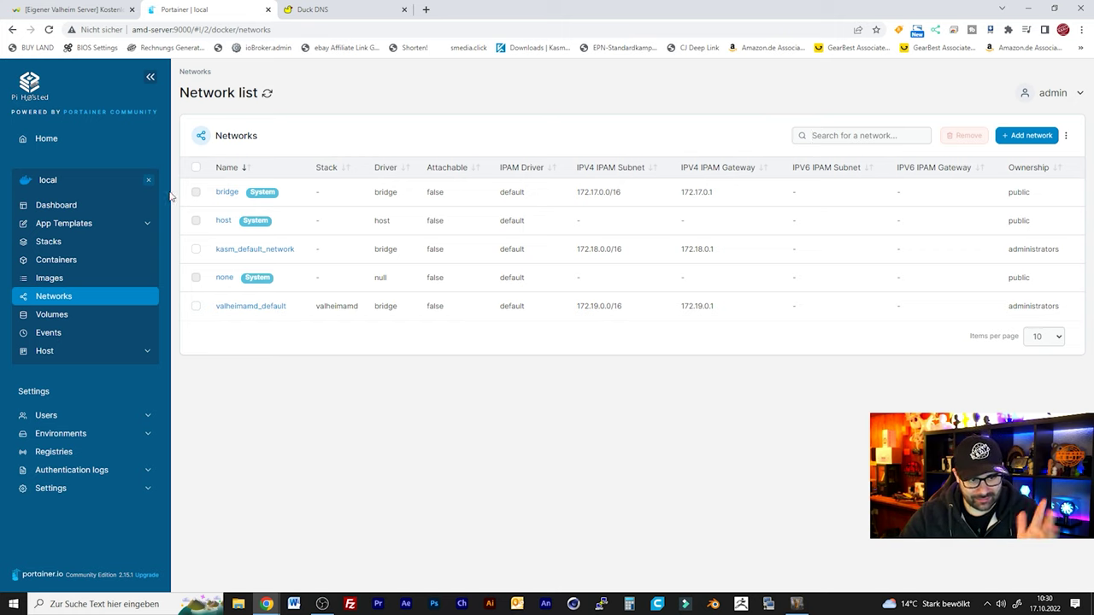
pyautogui.click(79, 266)
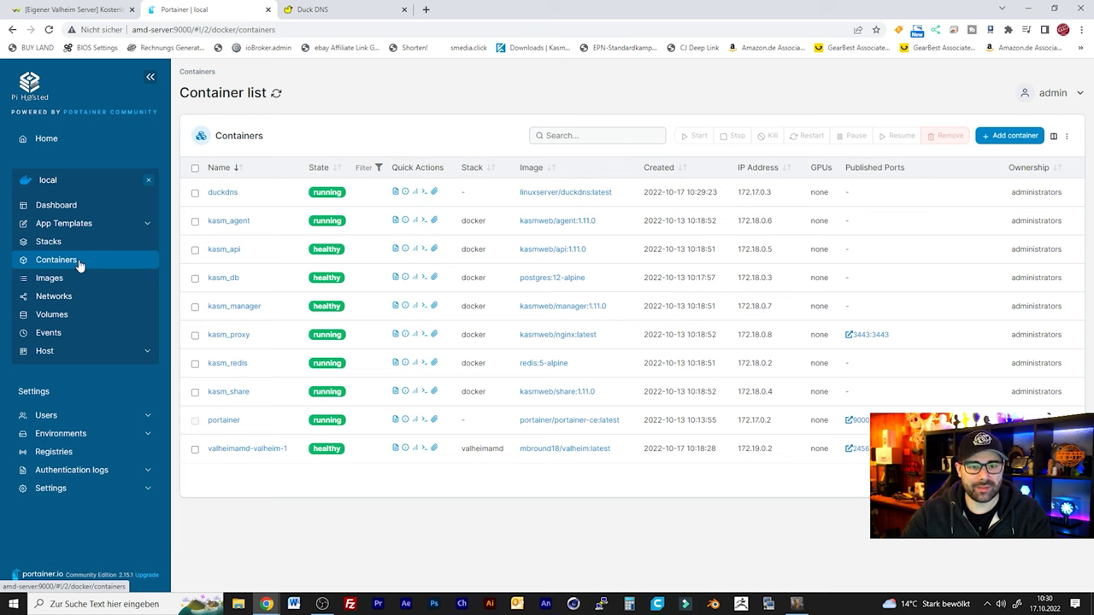
# - Log in to the FRITZ!Box at fritz.box and open Internet > Freigaben > Portfreigaben
pyautogui.click(425, 10)
pyautogui.write('fritz.box')
pyautogui.press('Return')
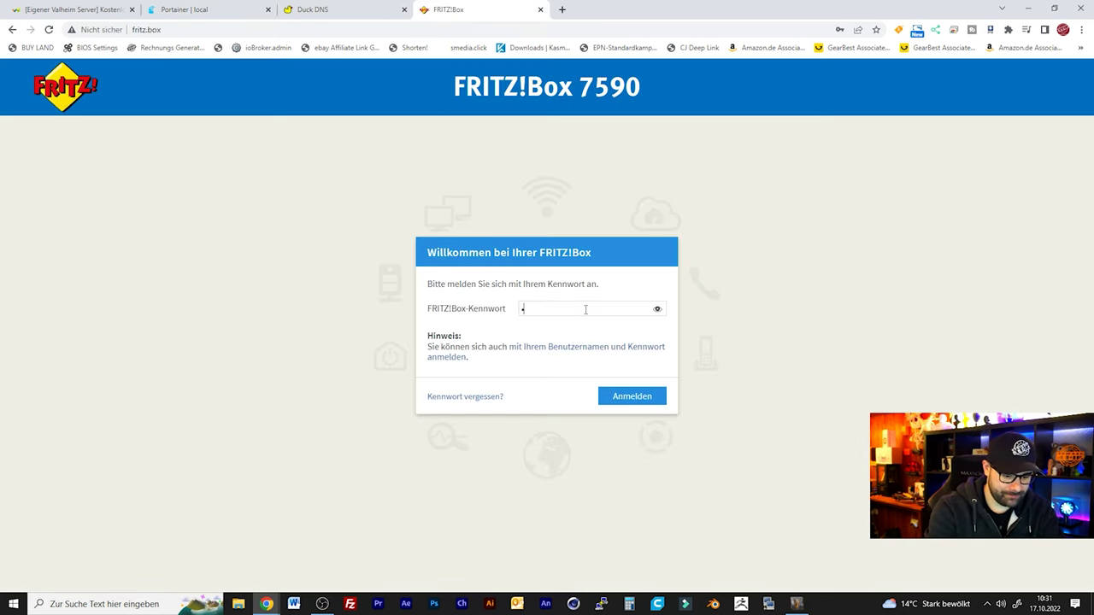
pyautogui.press('Return')
pyautogui.click(48, 264)
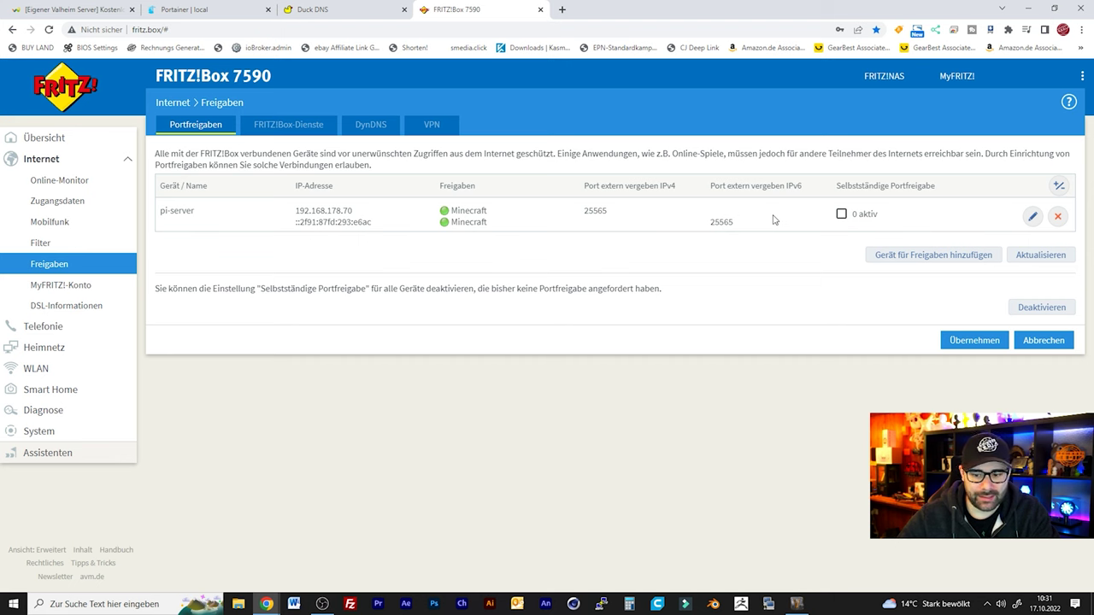
# - Compare the Portainer container list against the Portfreigaben page listing pi-server's Minecraft share on 25565
pyautogui.click(227, 10)
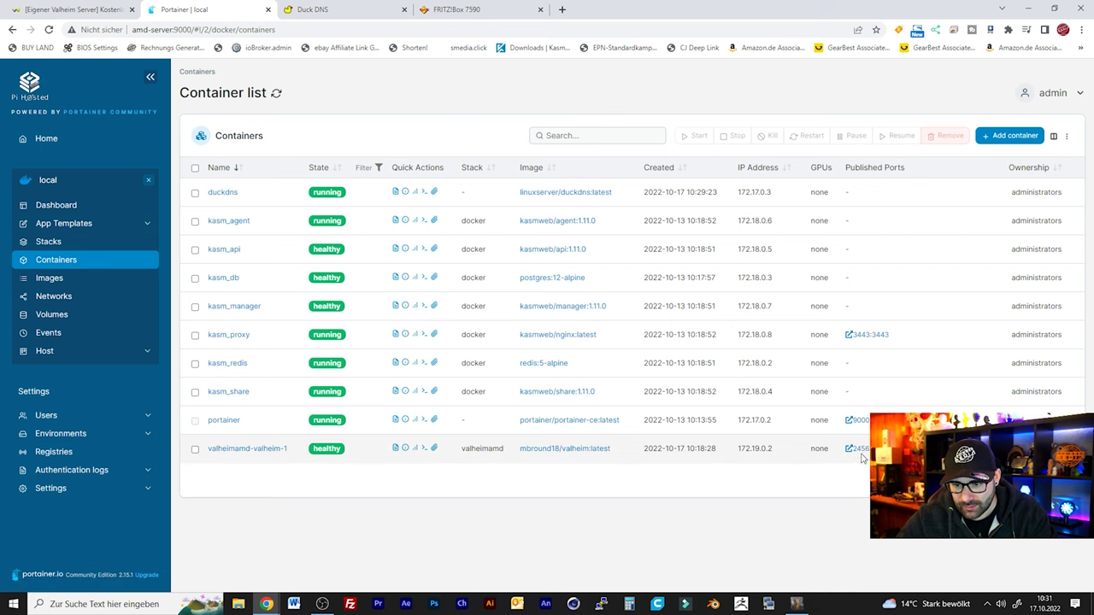
pyautogui.click(470, 8)
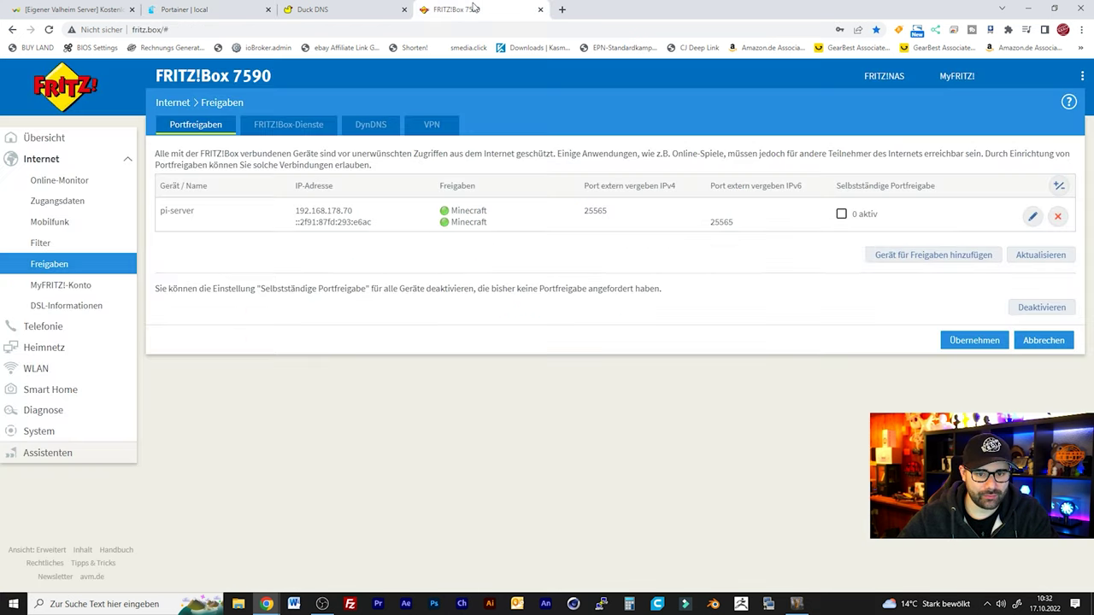
pyautogui.click(169, 8)
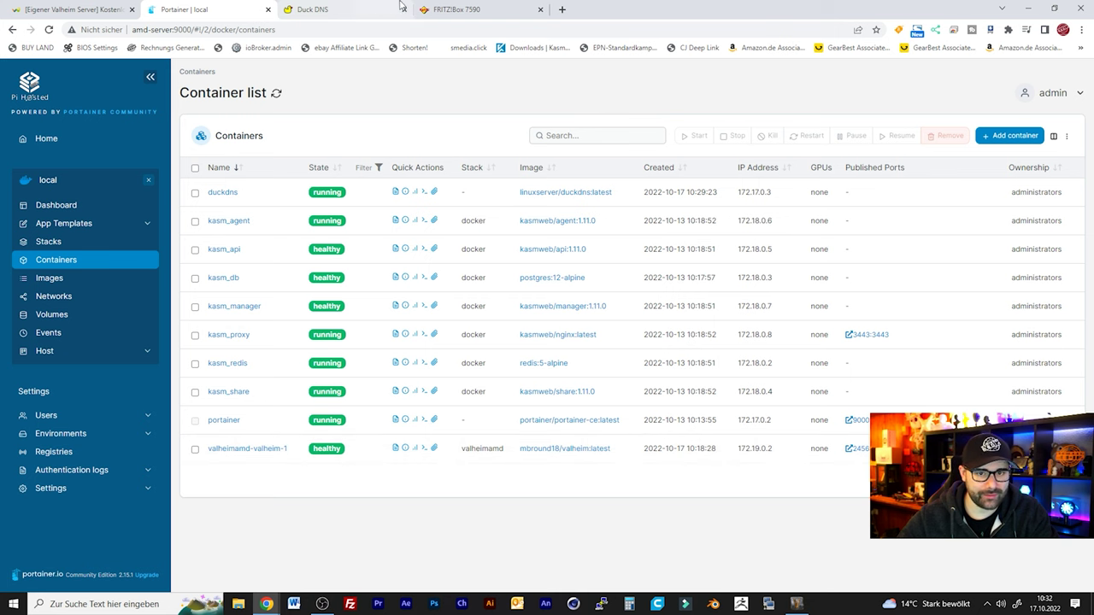
pyautogui.click(458, 9)
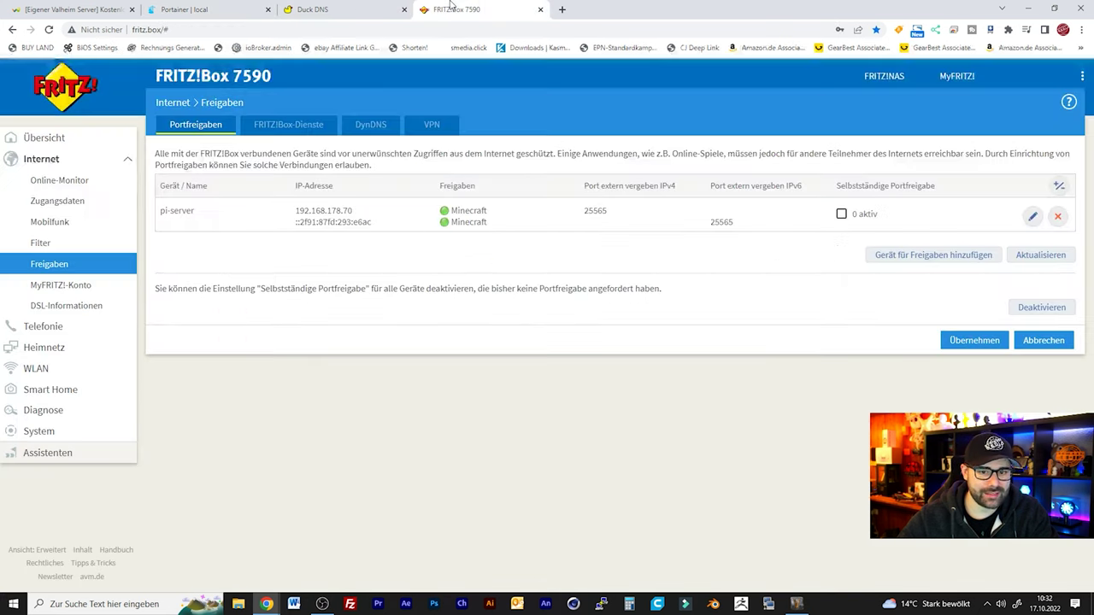
# - Add a device share and pick amd-server (192.168.178.136) from the Gerät list
pyautogui.click(942, 261)
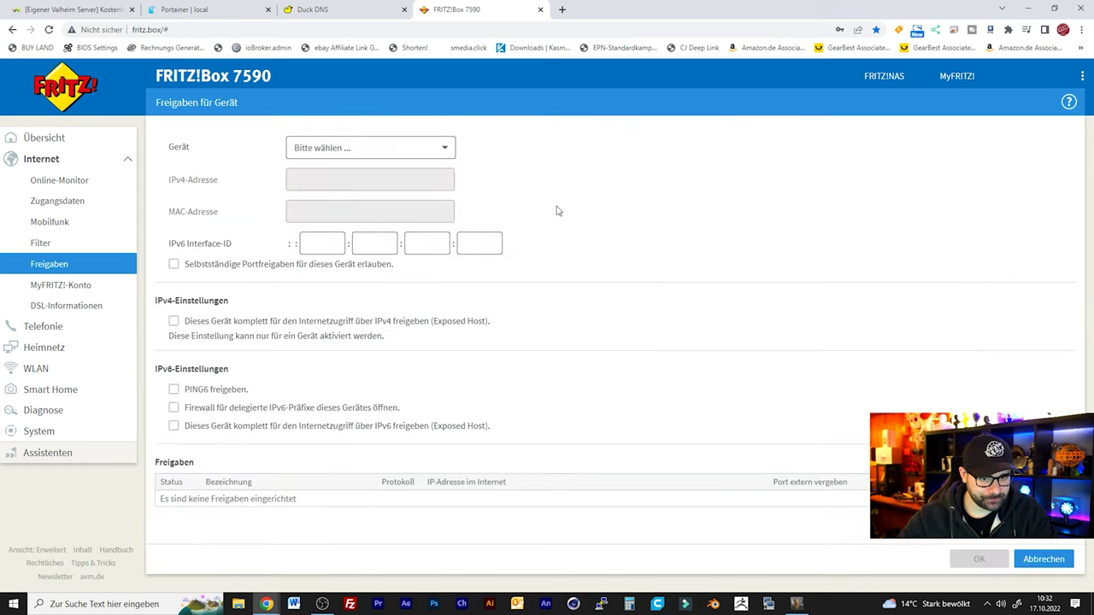
pyautogui.click(407, 152)
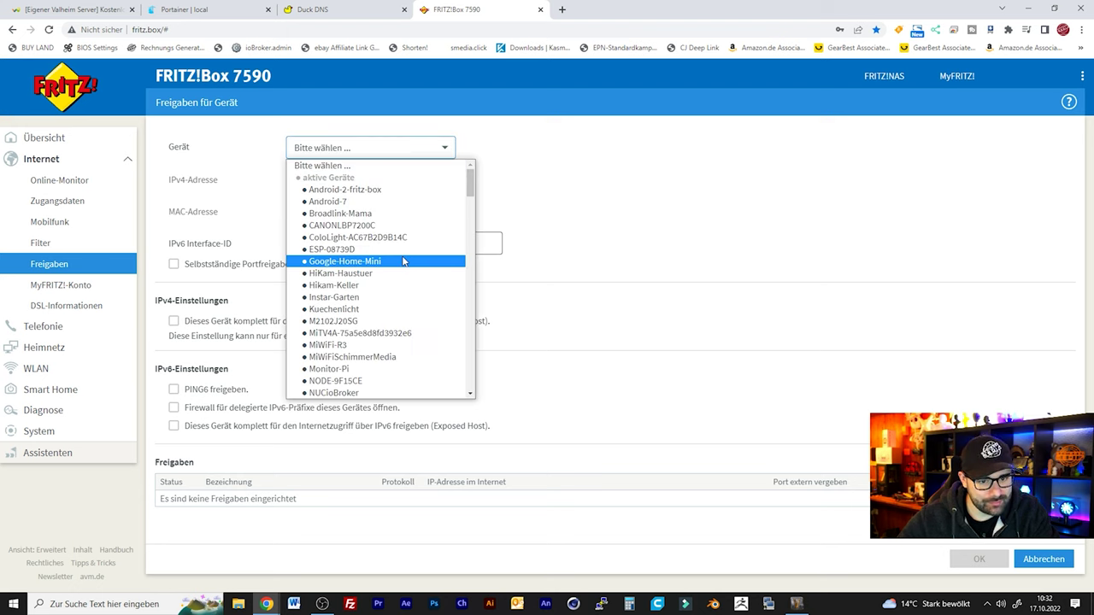
pyautogui.scroll(-3, 403, 273)
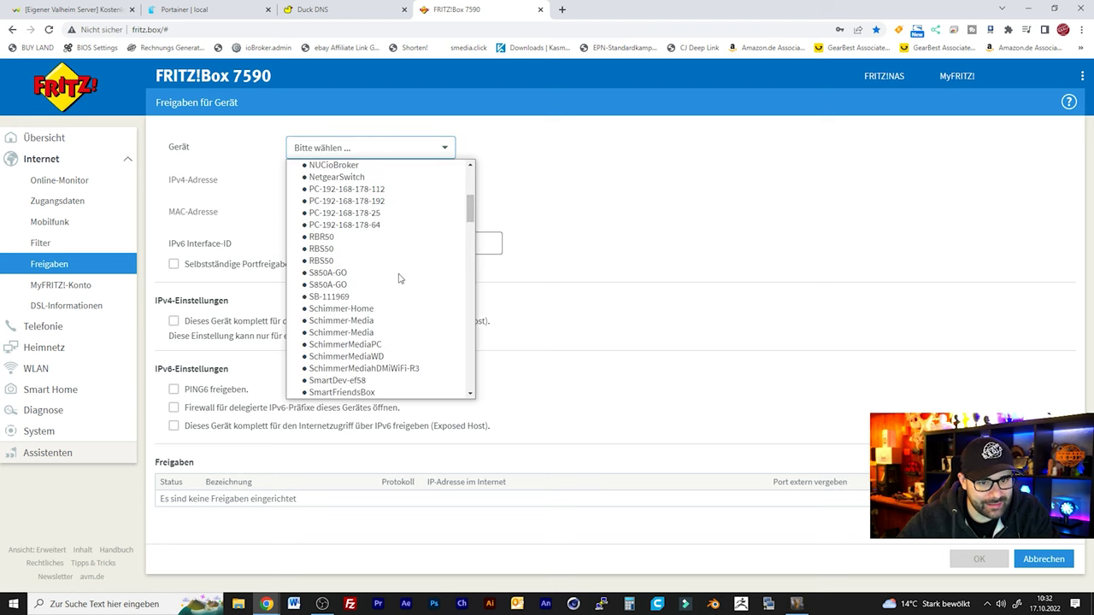
pyautogui.scroll(3, 399, 272)
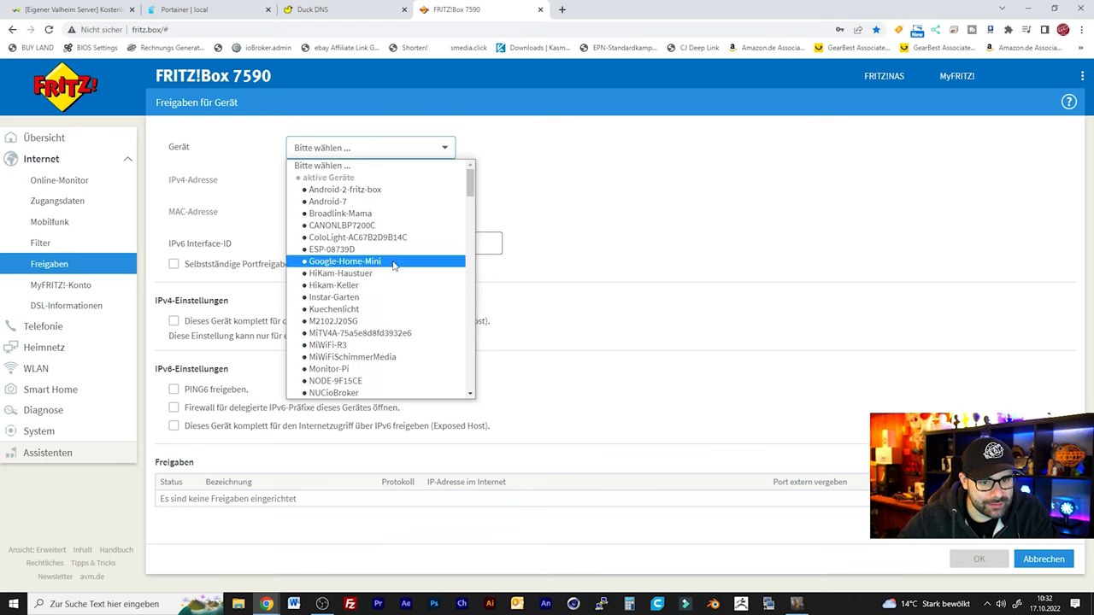
pyautogui.scroll(-2, 396, 279)
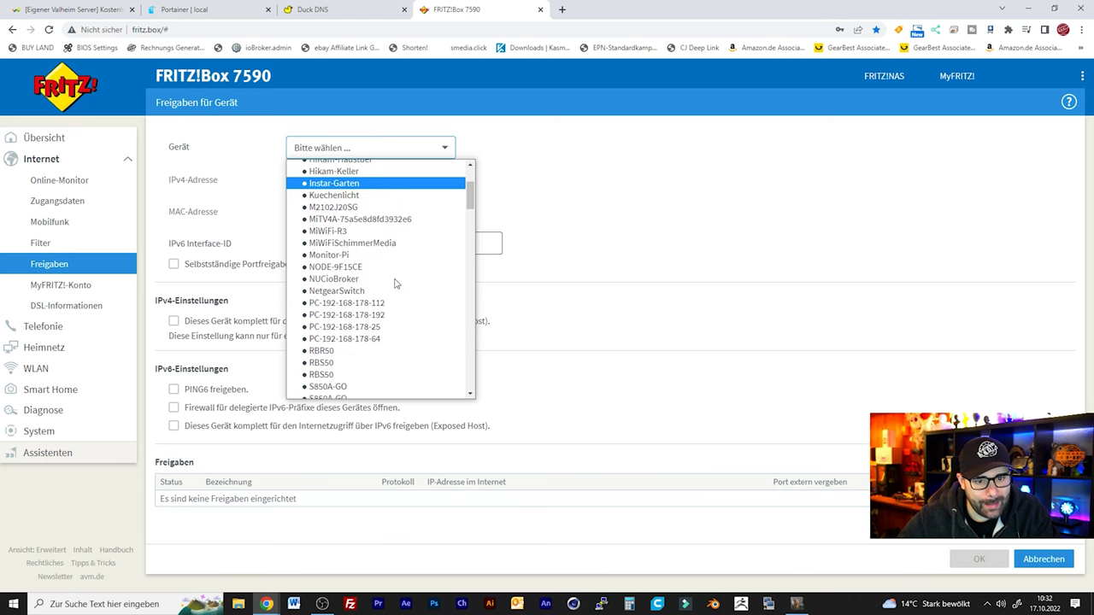
pyautogui.scroll(-5, 396, 283)
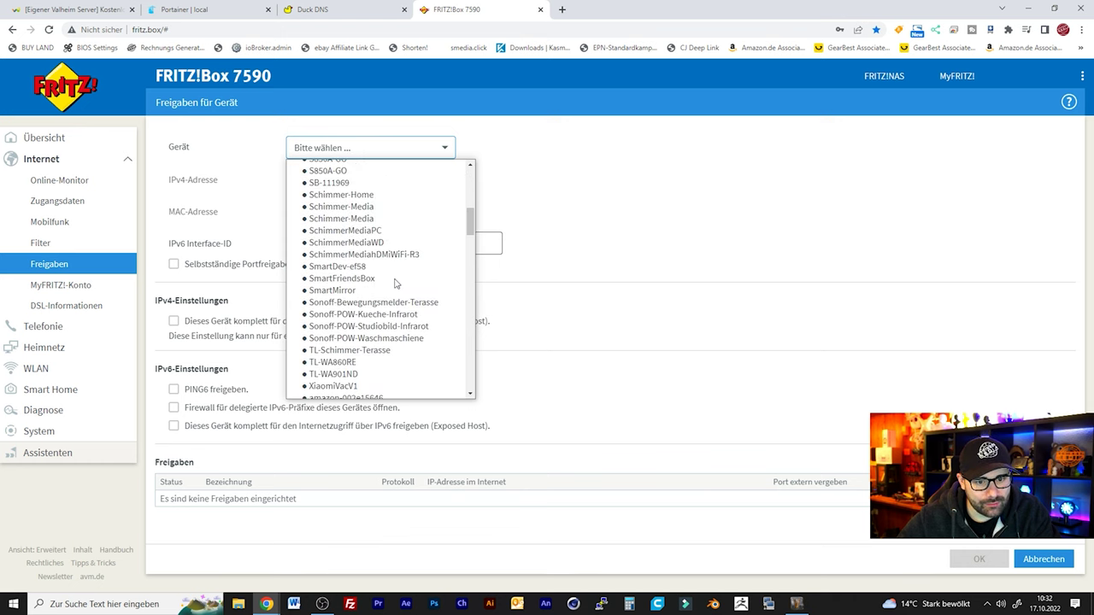
pyautogui.scroll(-5, 395, 283)
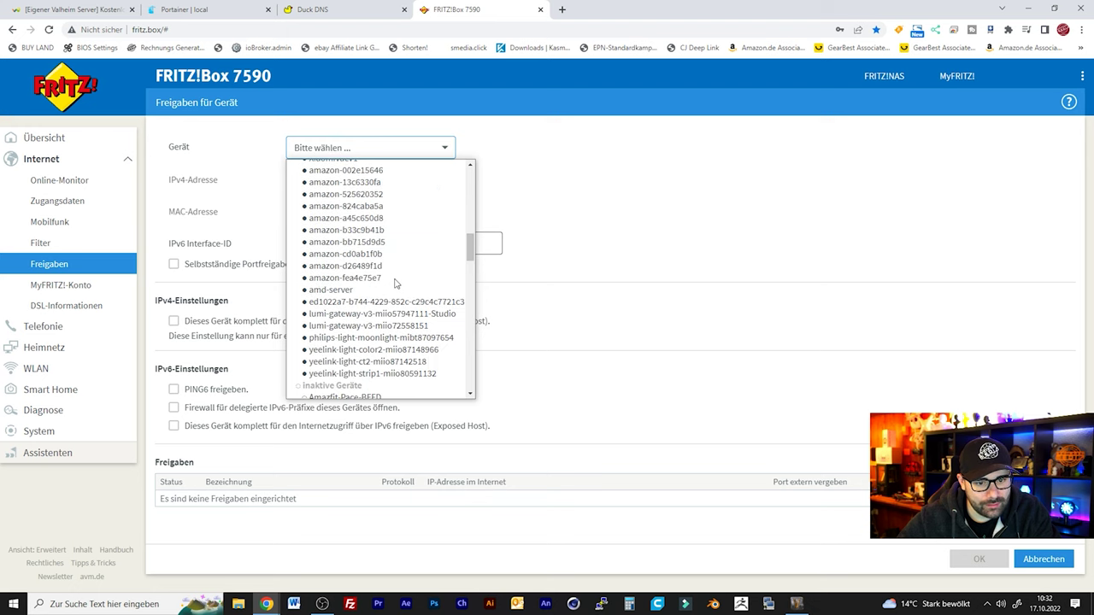
pyautogui.scroll(-2, 395, 283)
pyautogui.click(336, 179)
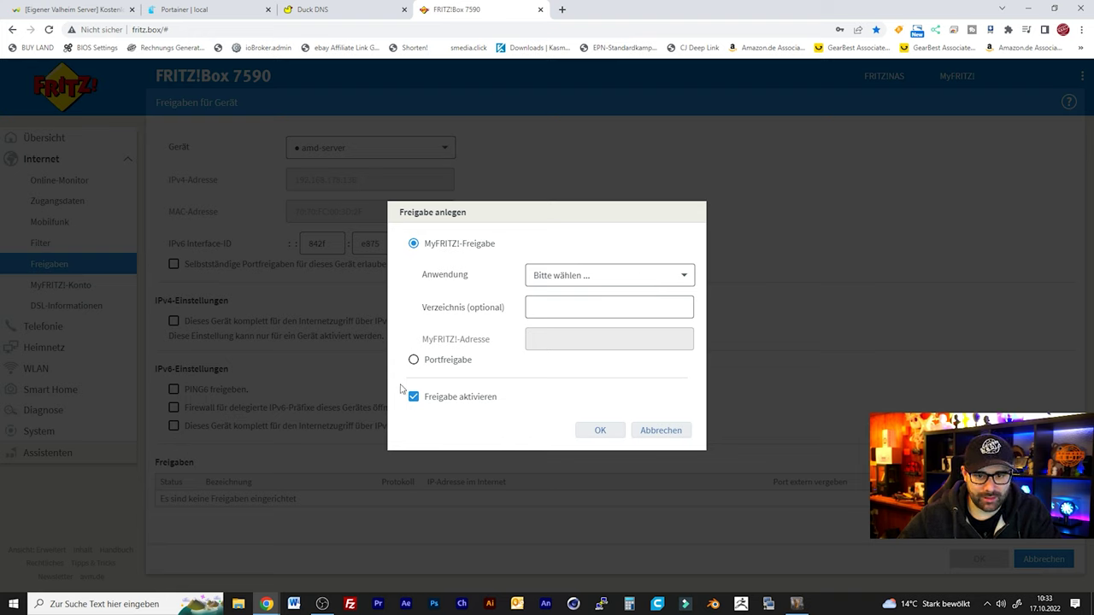
# - Create a Portfreigabe for Andere Anwendung named Valheim, protocol UDP, starting at port 2456
pyautogui.click(414, 360)
pyautogui.click(601, 251)
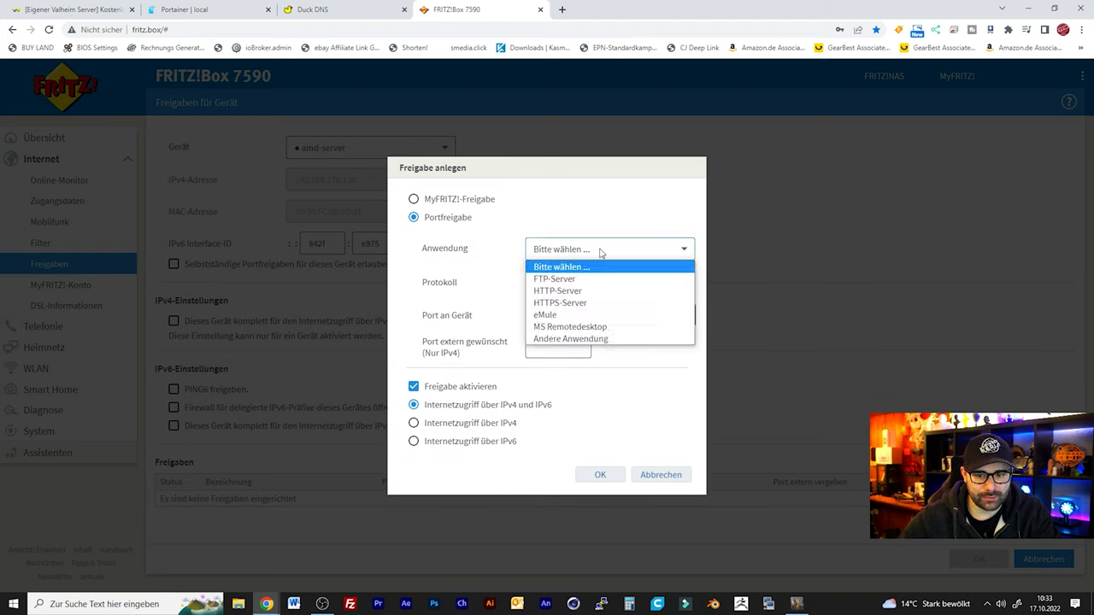
pyautogui.click(597, 339)
pyautogui.click(580, 266)
pyautogui.write('Valheim')
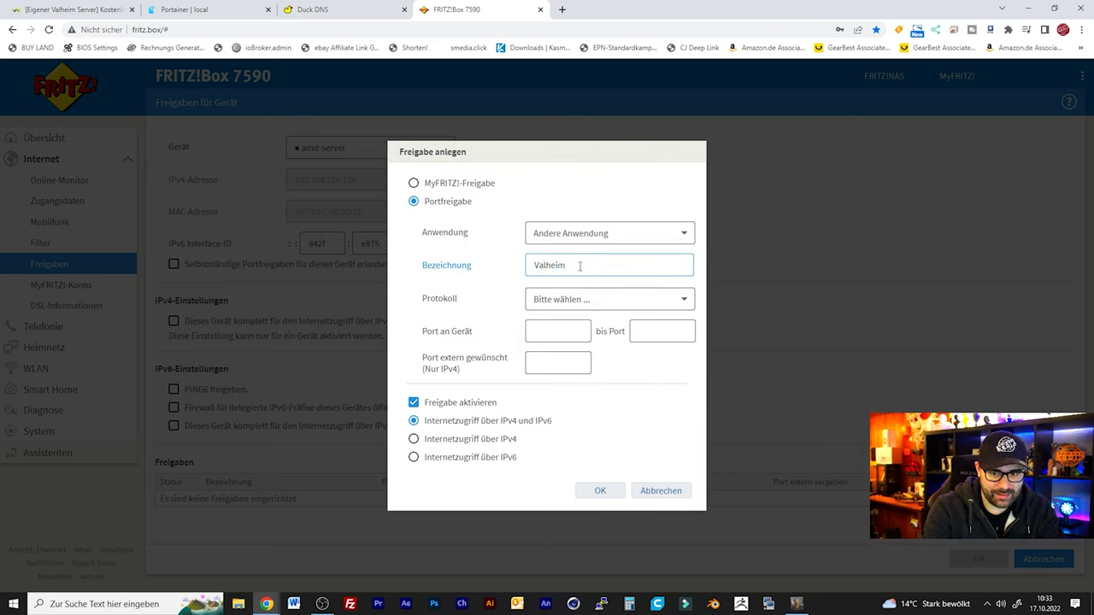
pyautogui.click(604, 299)
pyautogui.click(572, 341)
pyautogui.click(563, 330)
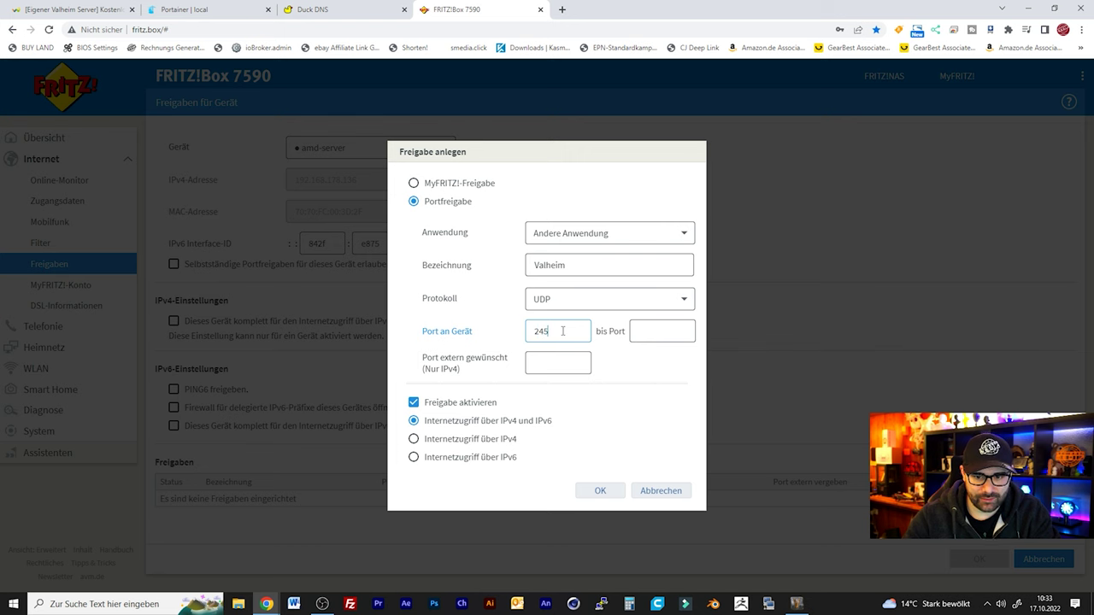
pyautogui.write('2456')
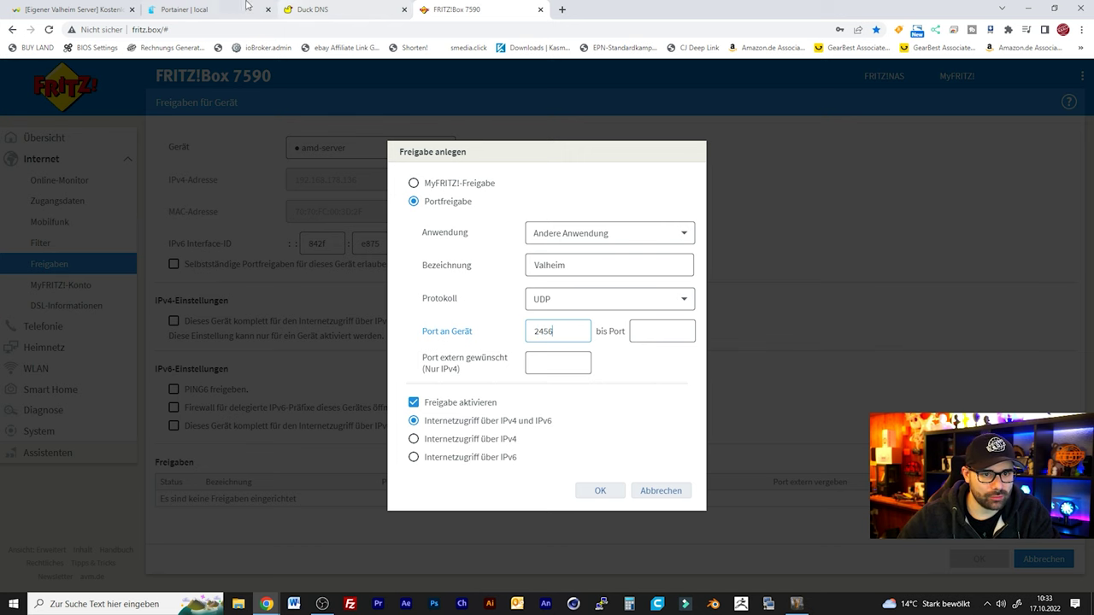
# - Check the server's published ports in Portainer and set the port range end to 2458
pyautogui.click(227, 8)
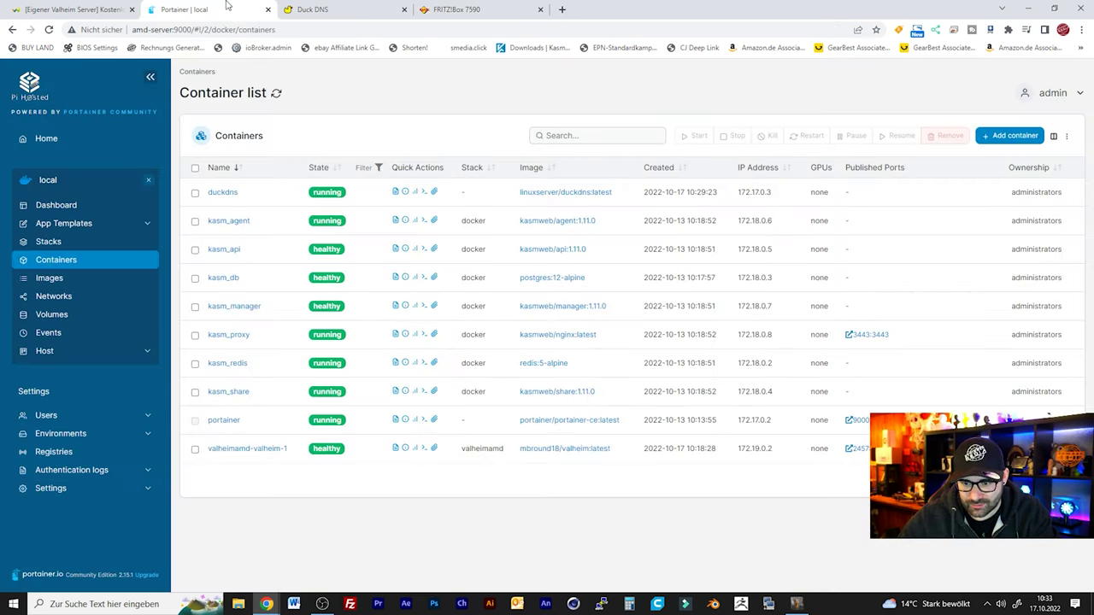
pyautogui.click(469, 9)
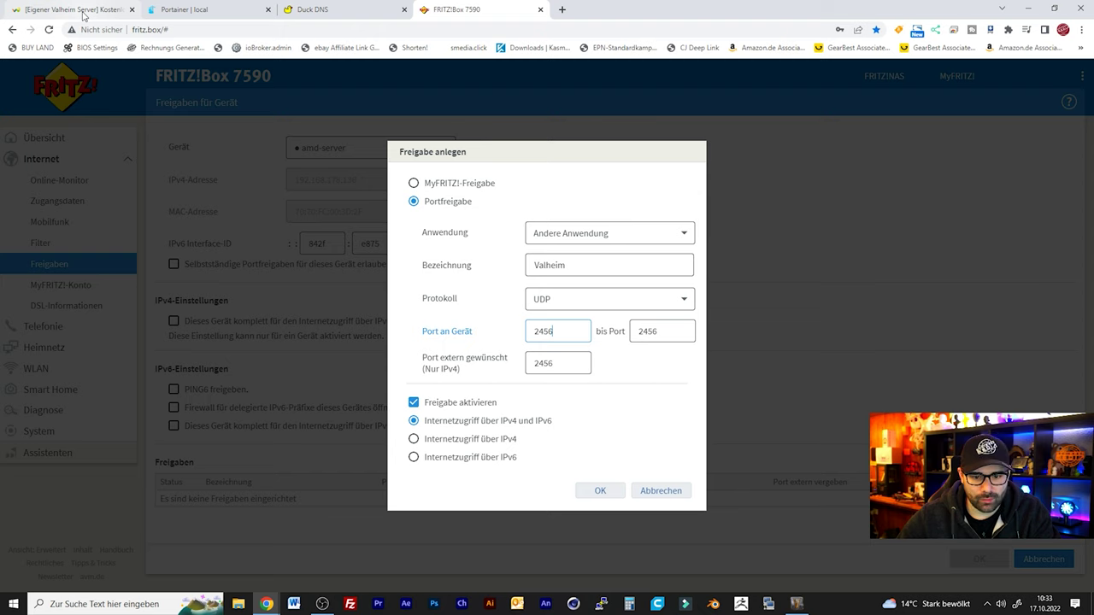
pyautogui.click(84, 10)
pyautogui.click(202, 8)
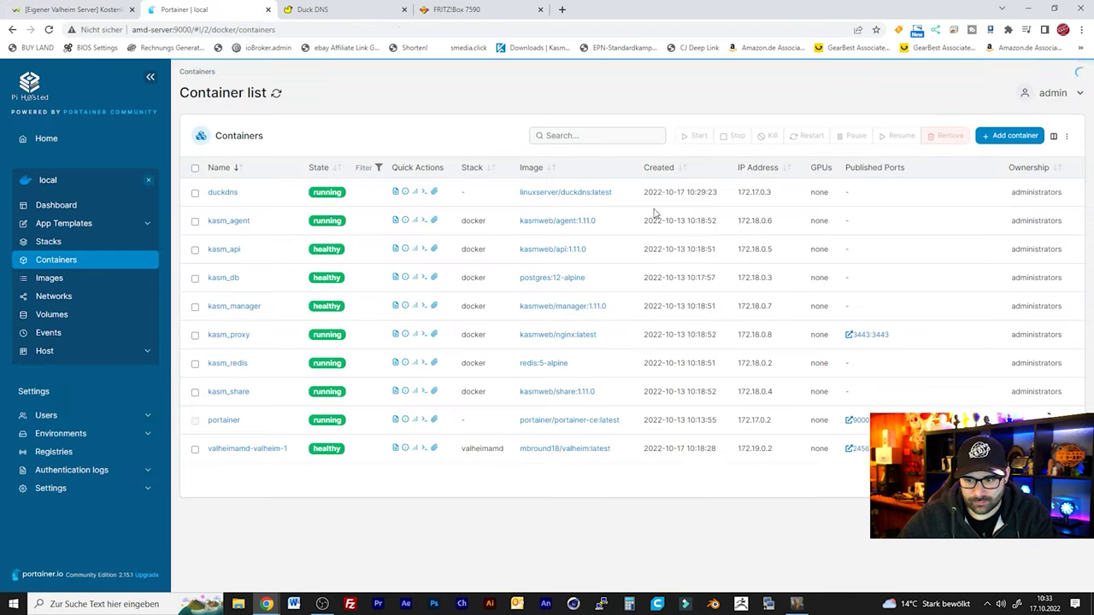
pyautogui.click(466, 9)
pyautogui.doubleClick(681, 333)
pyautogui.click(653, 335)
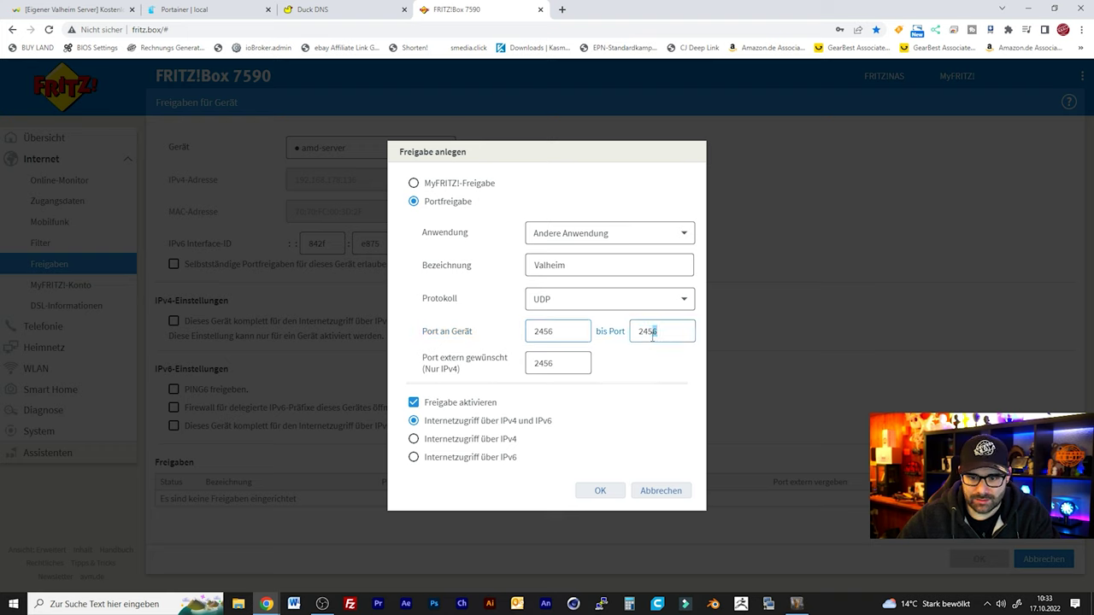
pyautogui.write('8')
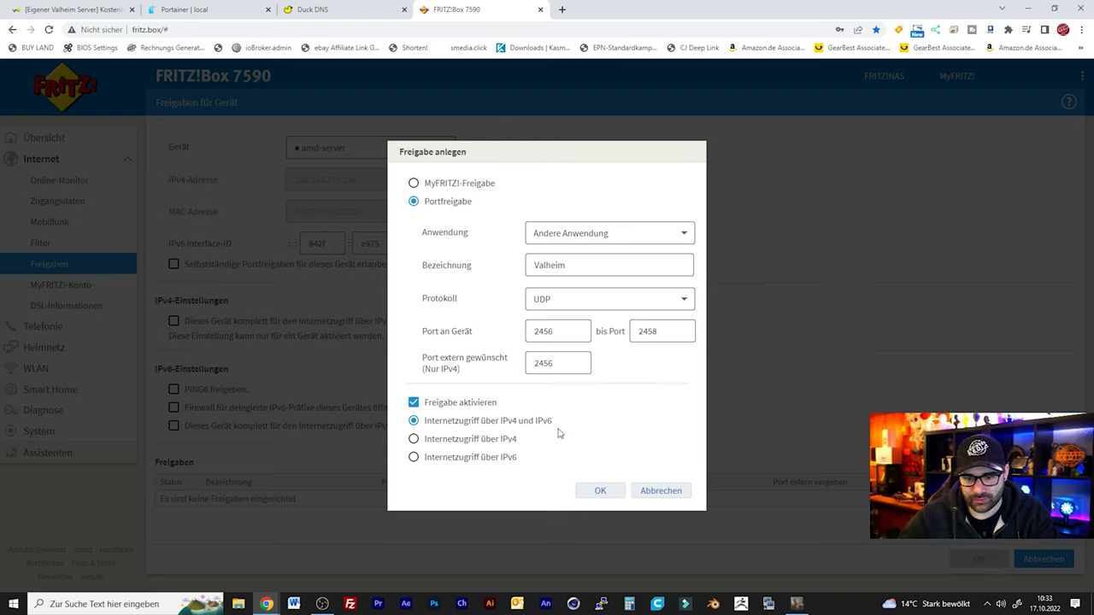
# - Save amd-server's Valheim shares for ports 2456–2458 and refresh the Portfreigaben list to confirm them
pyautogui.click(600, 491)
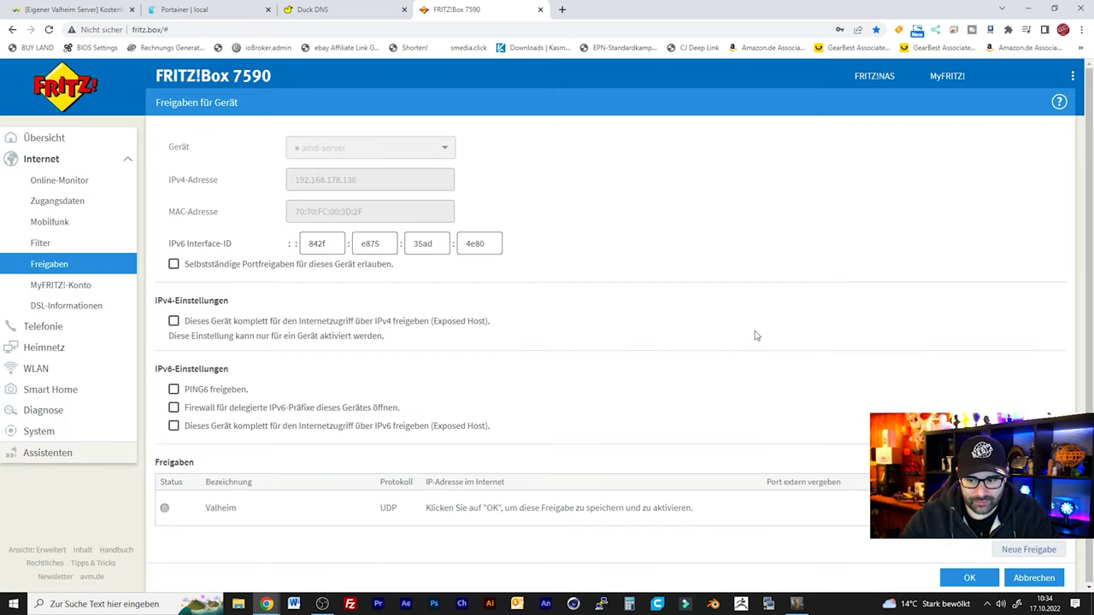
pyautogui.scroll(-1, 743, 368)
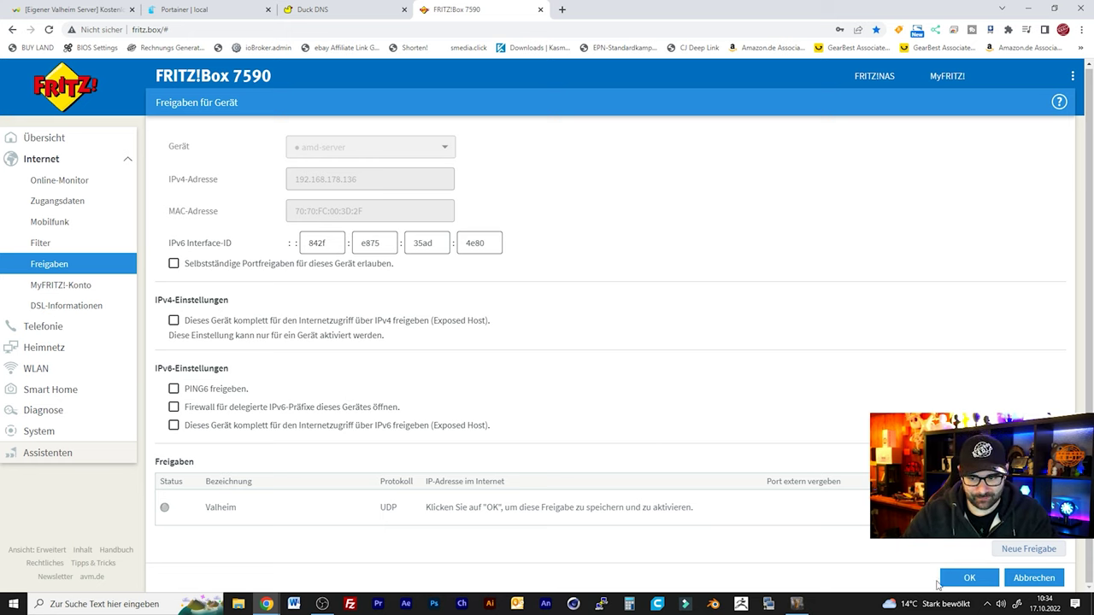
pyautogui.click(969, 579)
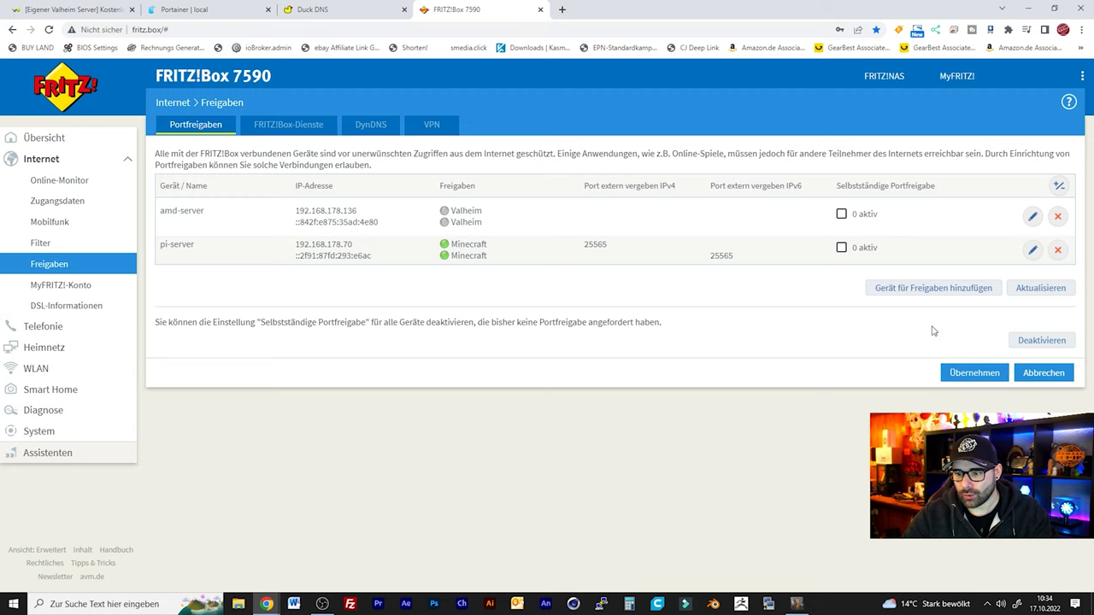
pyautogui.click(1032, 291)
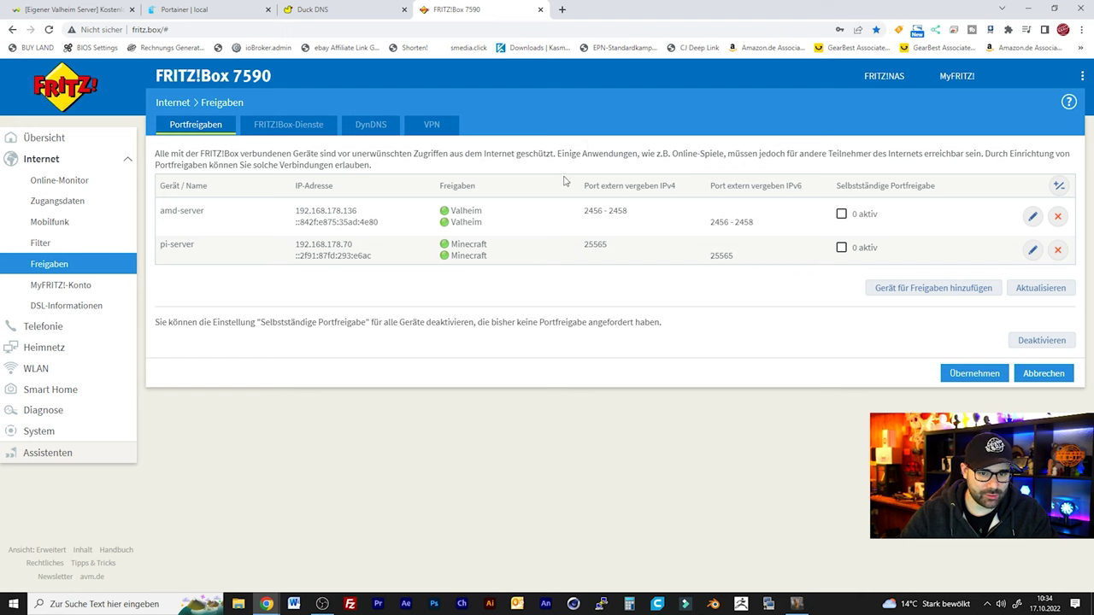
pyautogui.click(797, 603)
# - Go to Starten > Spiel beitreten and delete the schimmerpi.duckdns.org:2456 favourite
pyautogui.click(547, 385)
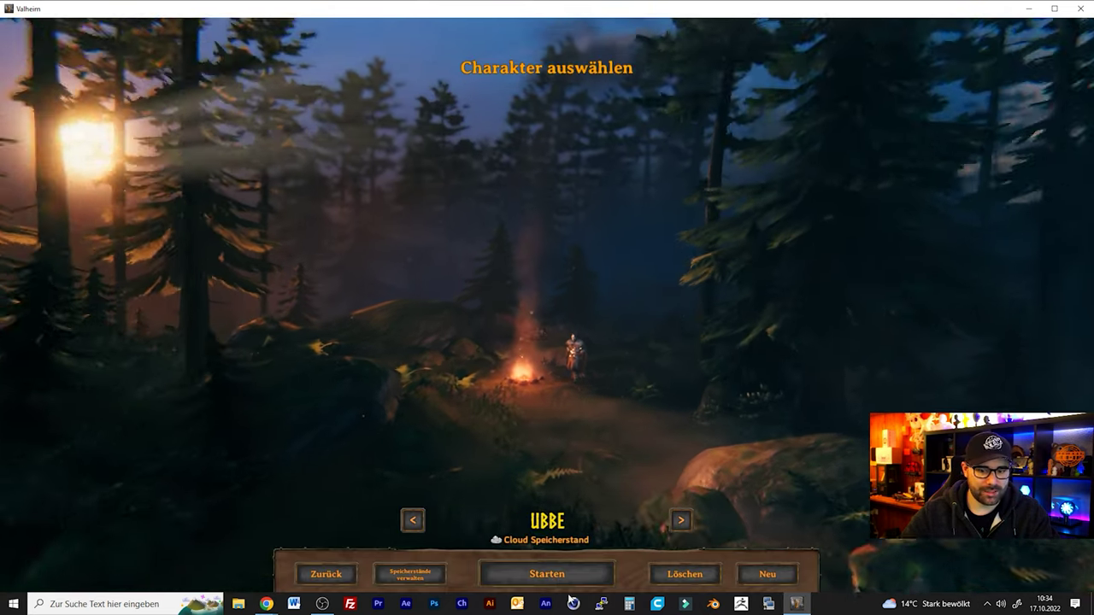
pyautogui.click(547, 574)
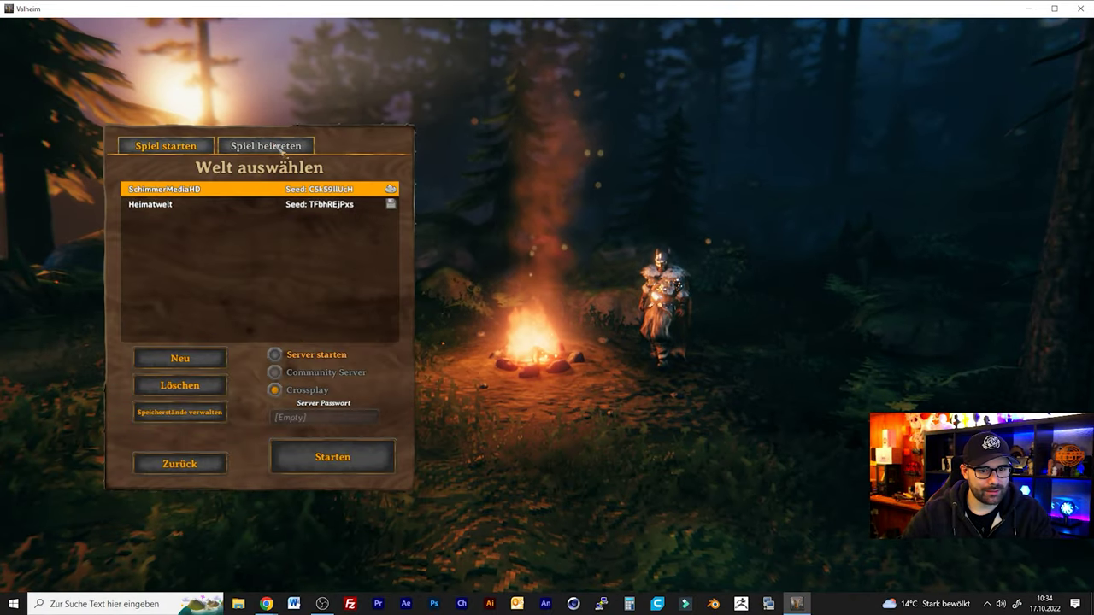
pyautogui.click(281, 148)
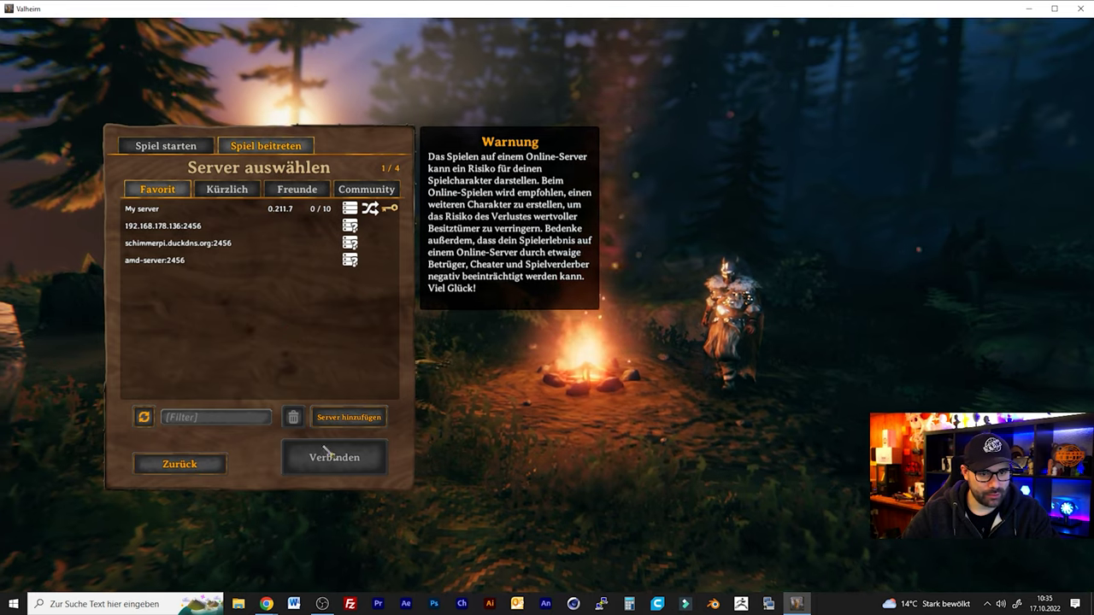
pyautogui.click(256, 243)
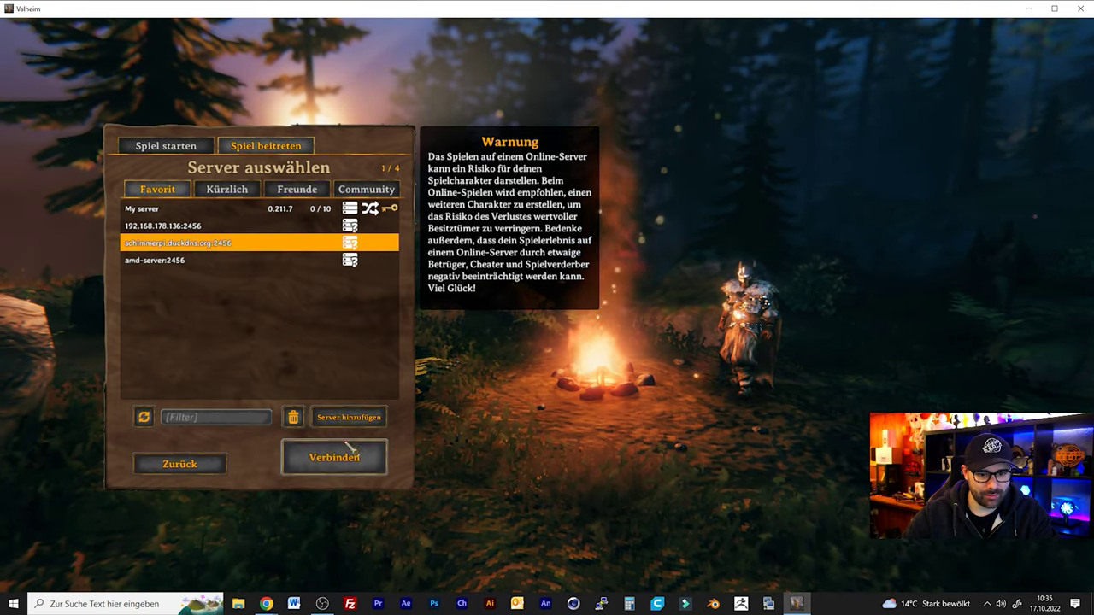
pyautogui.click(294, 417)
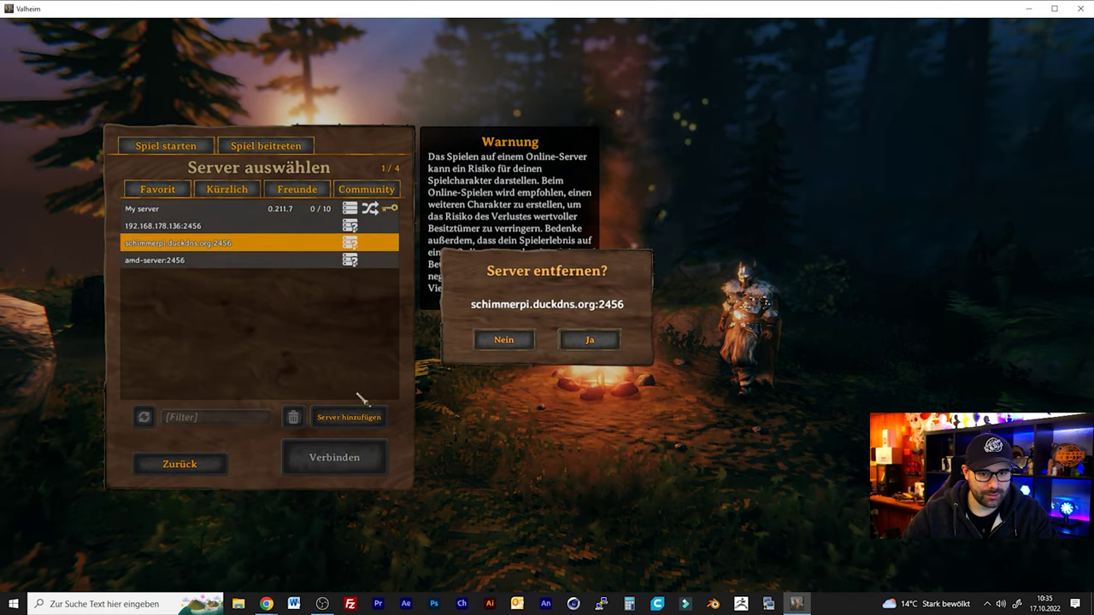
pyautogui.click(598, 338)
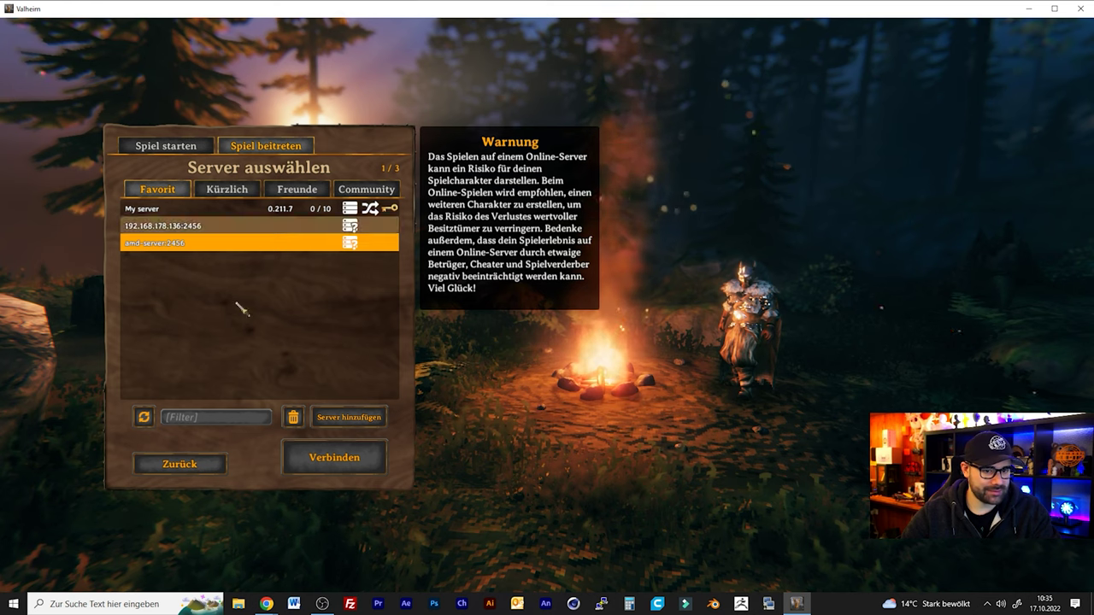
# - Add 'schimmervalheim.duckdns.org' through Server hinzufügen, then connect to it with Verbinden
pyautogui.click(346, 418)
pyautogui.click(489, 302)
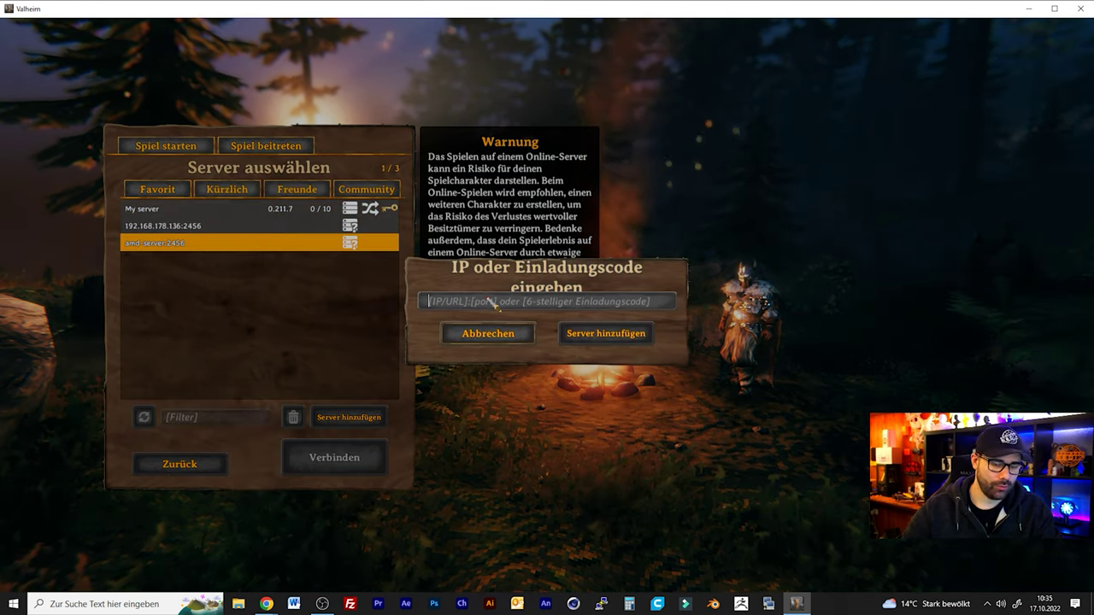
pyautogui.write('schimmer')
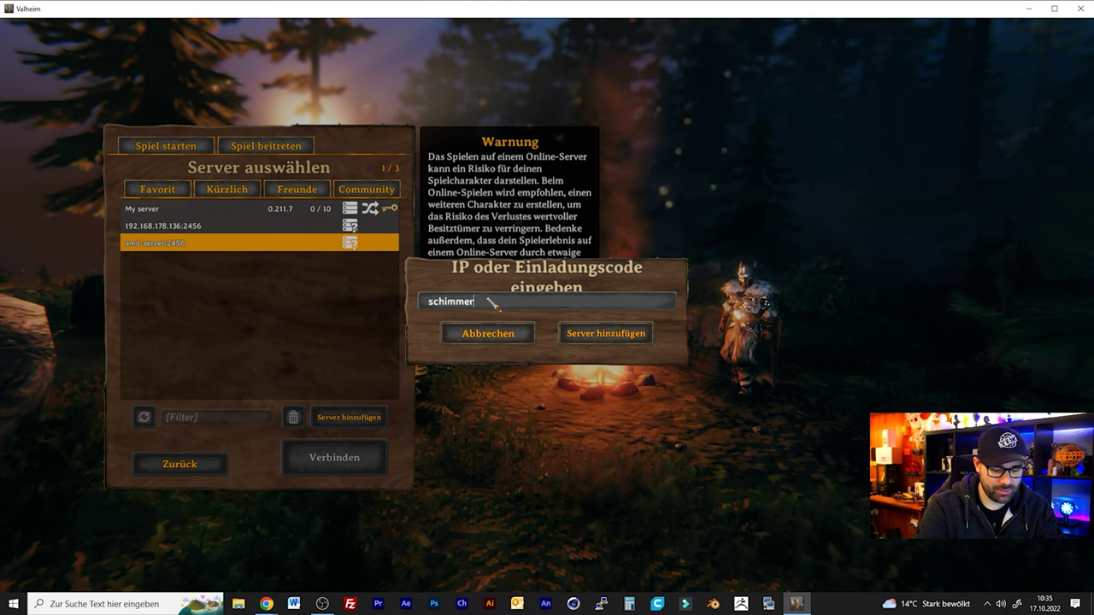
pyautogui.write('valheim')
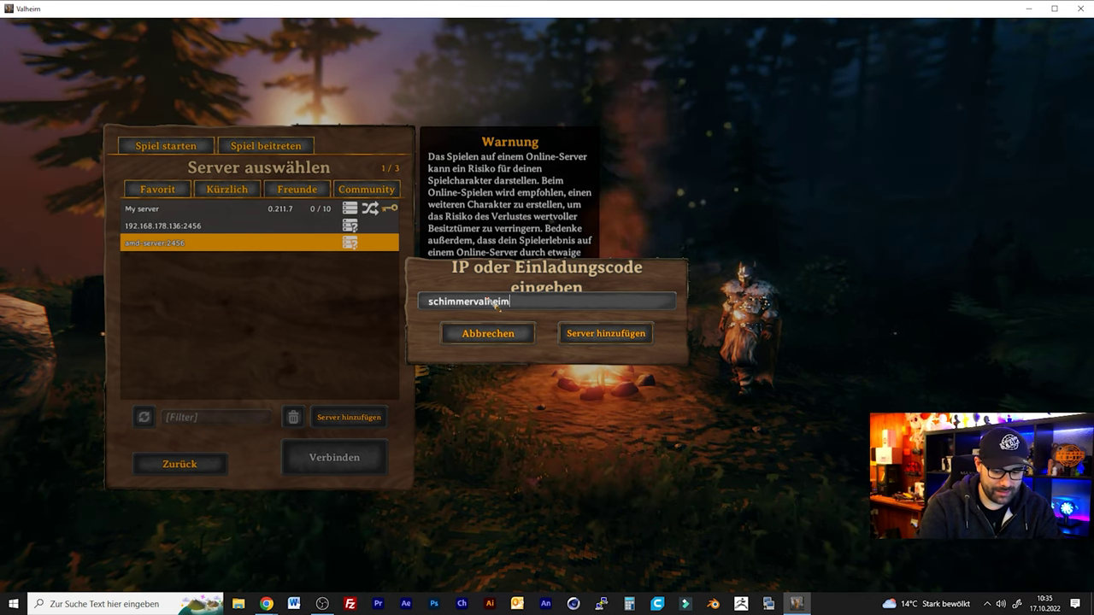
pyautogui.write('.duckdns.org')
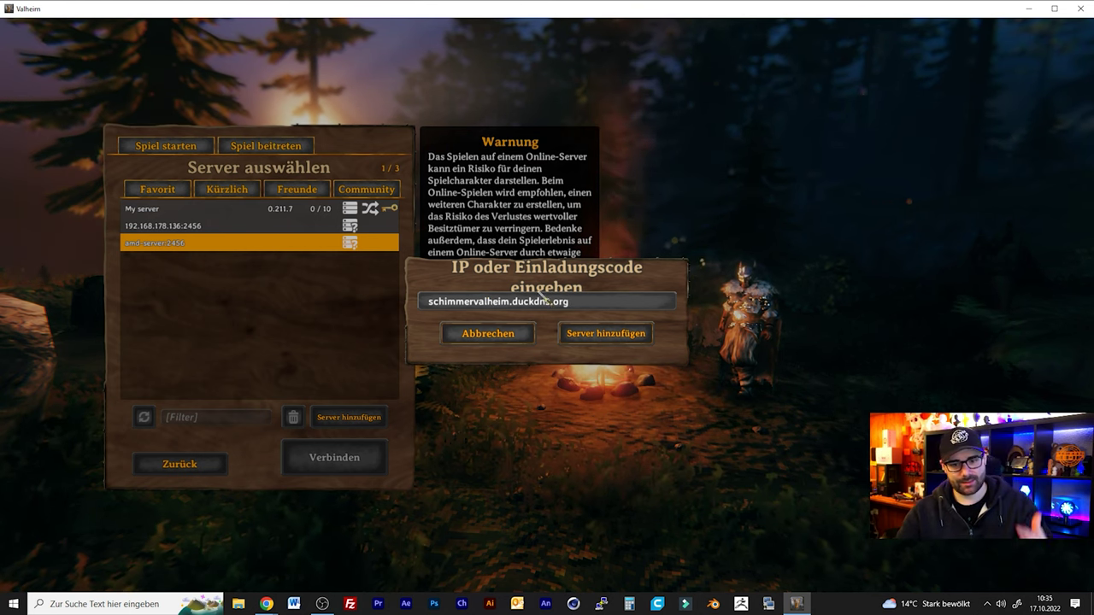
pyautogui.click(610, 338)
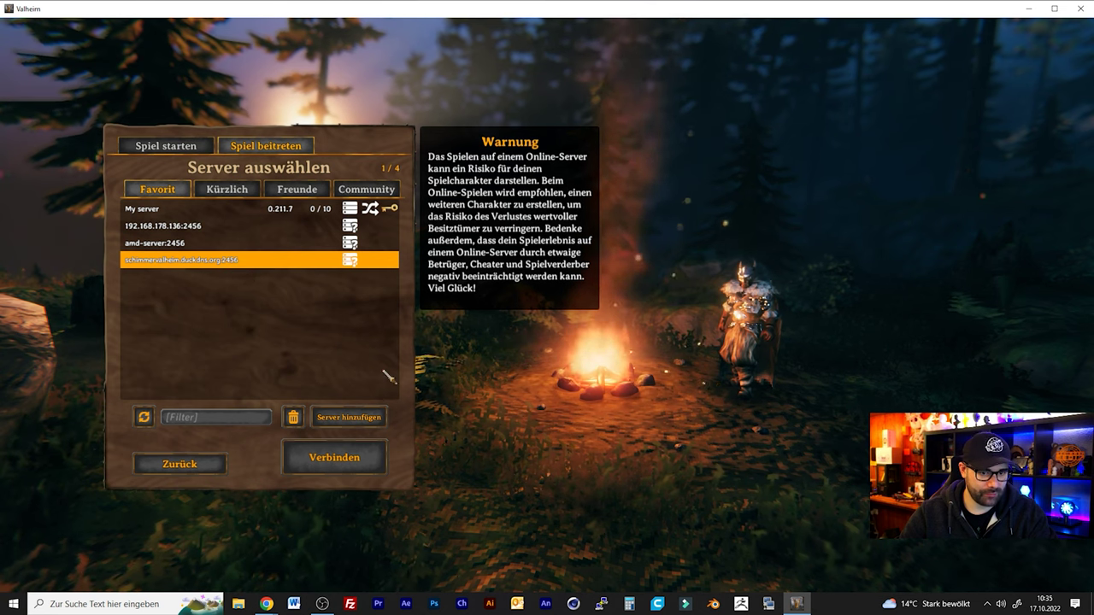
pyautogui.click(327, 460)
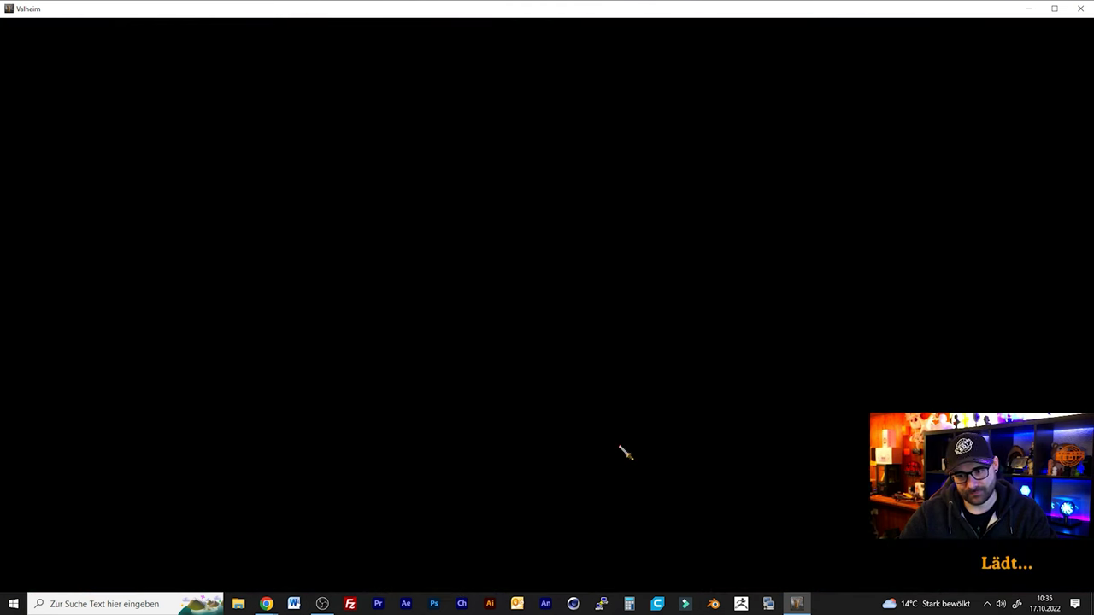